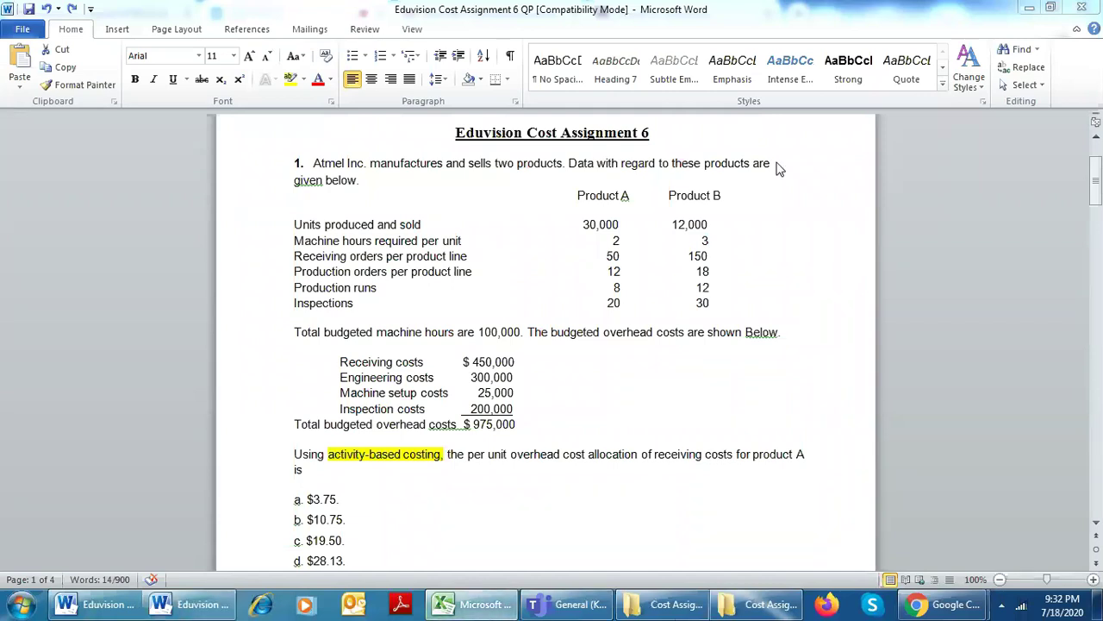
Switch to the Cost Assignment workbook in Excel and maximize its window.
key("alt+Tab")
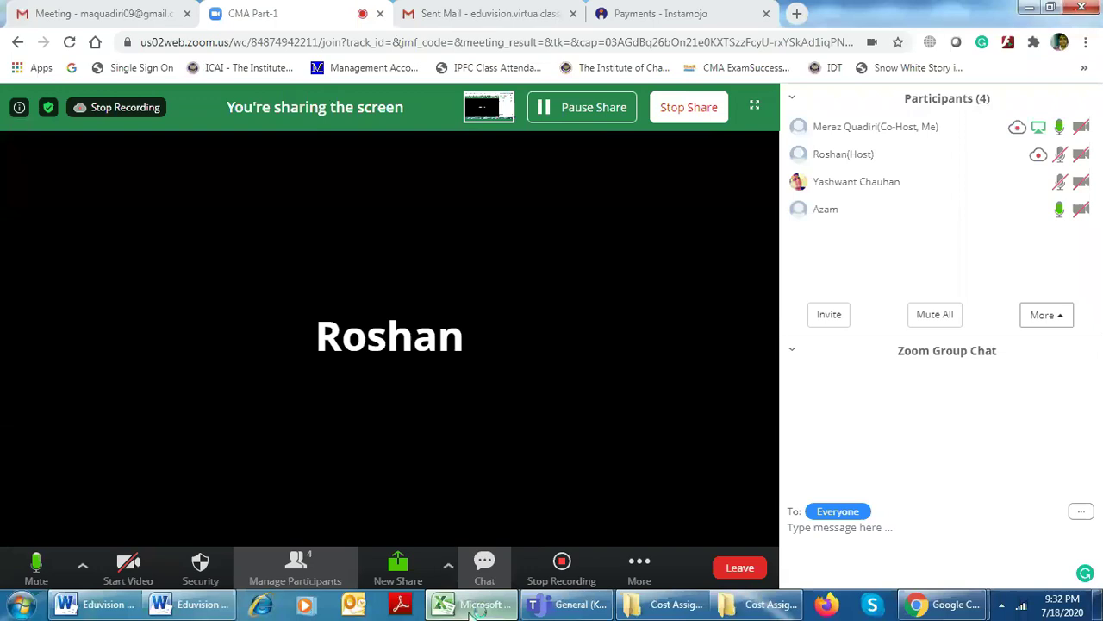
mouse_move(473, 610)
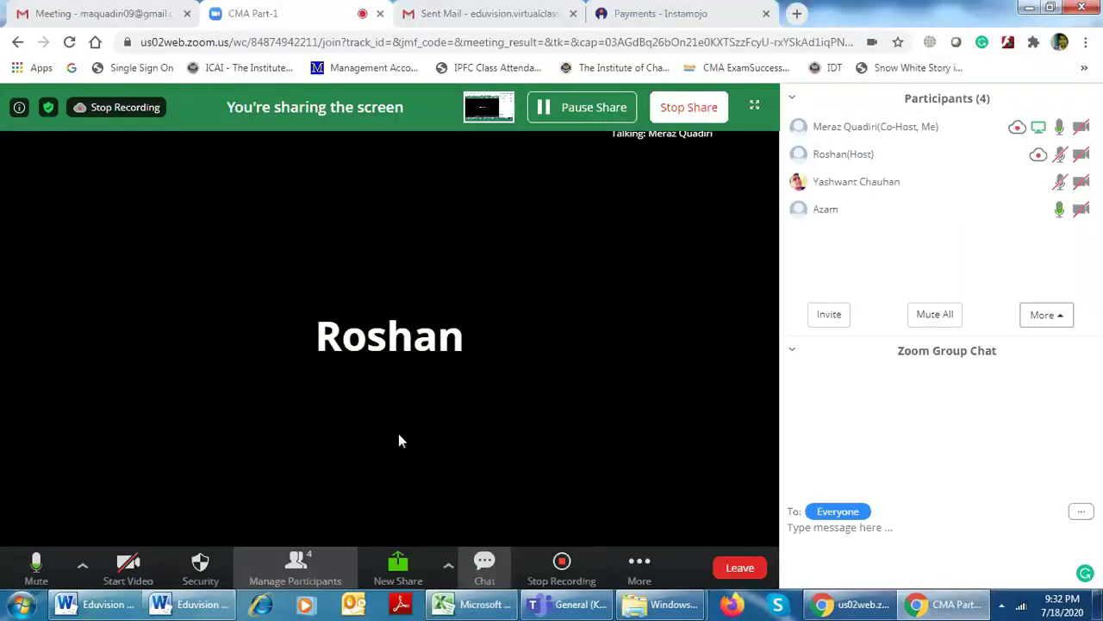
left_click(507, 610)
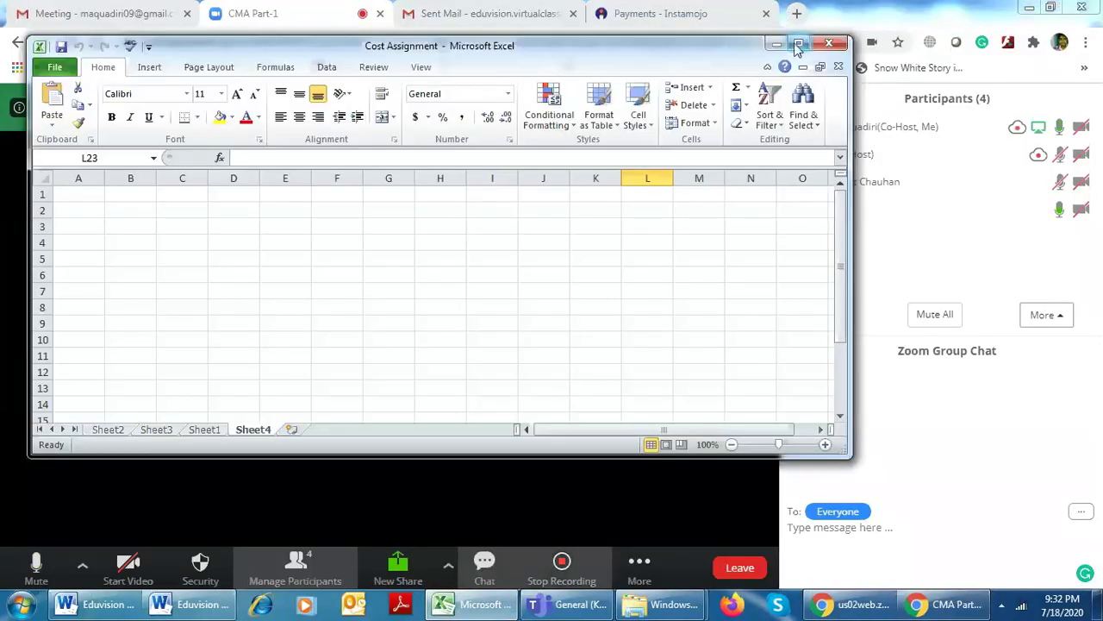
left_click(797, 45)
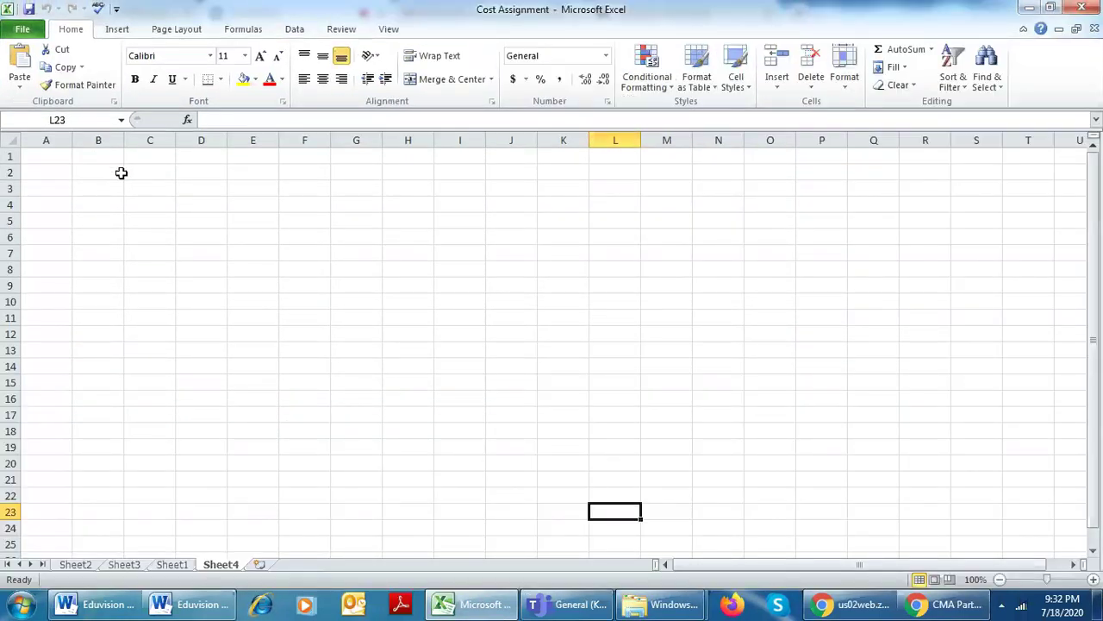
Copy the four overhead cost lines, Receiving to Inspection costs, from the Word assignment into Sheet4 starting at B2.
left_click(101, 176)
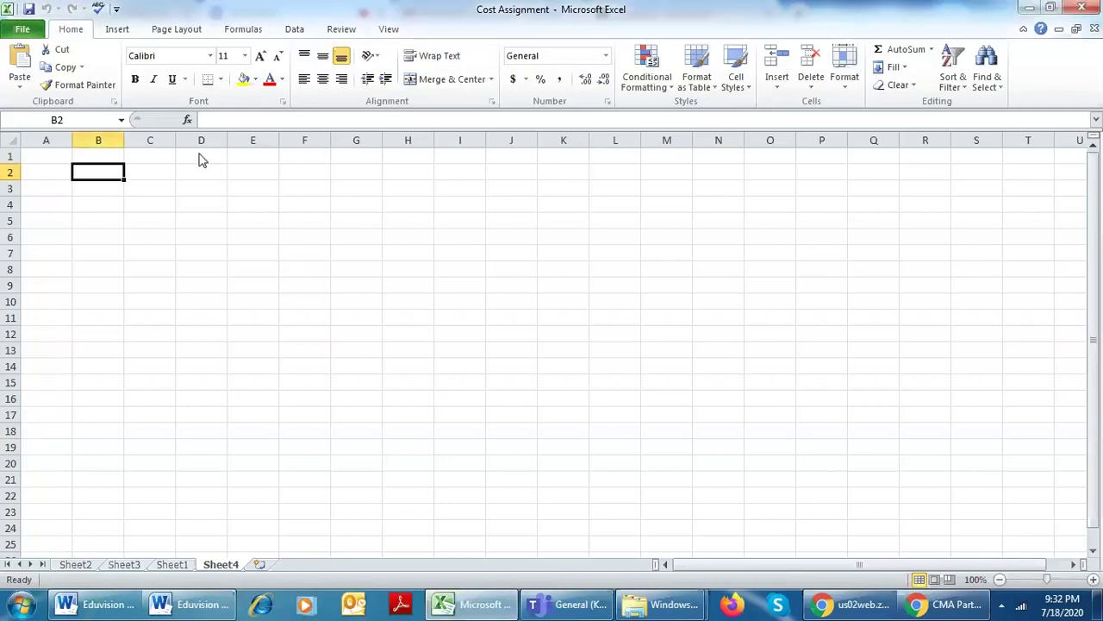
key("ctrl+alt+v")
key("Escape")
left_click(192, 604)
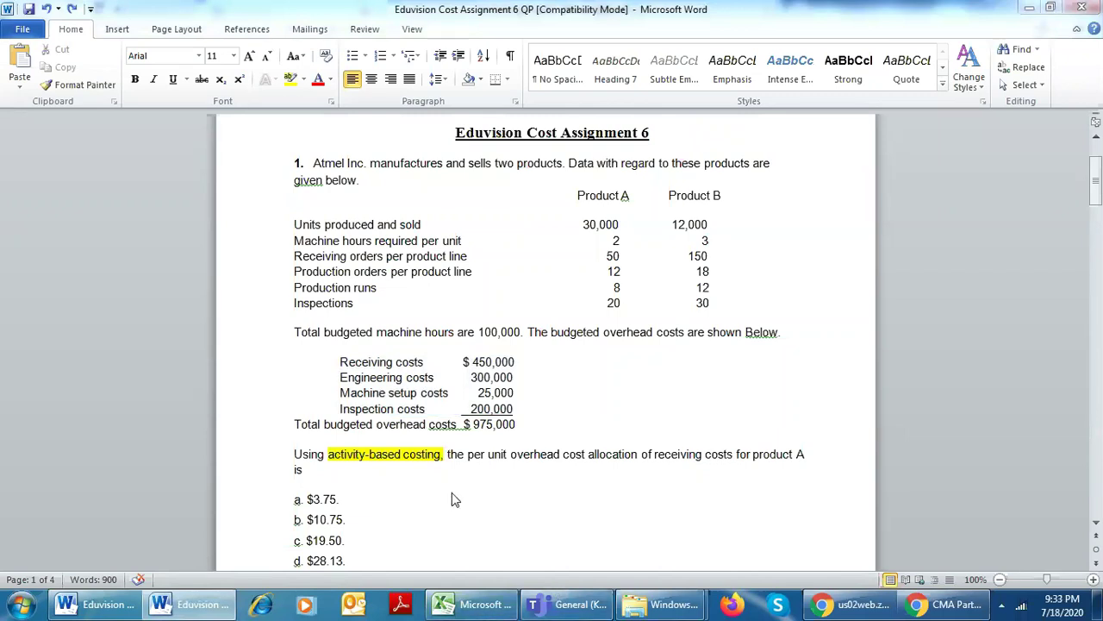
left_click(472, 604)
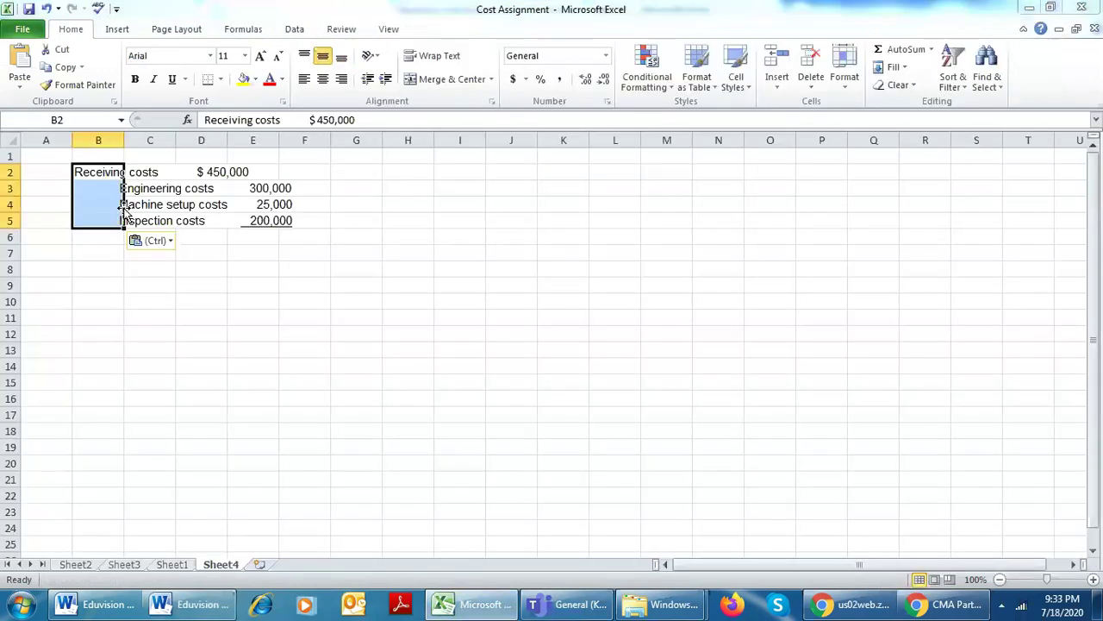
left_click(142, 267)
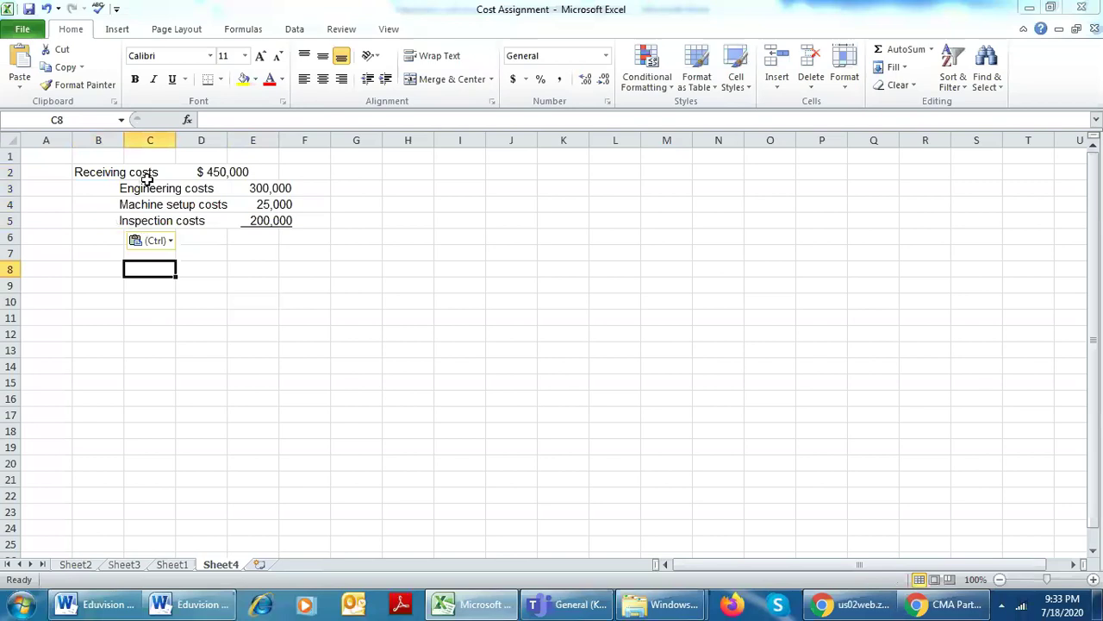
left_click(153, 206)
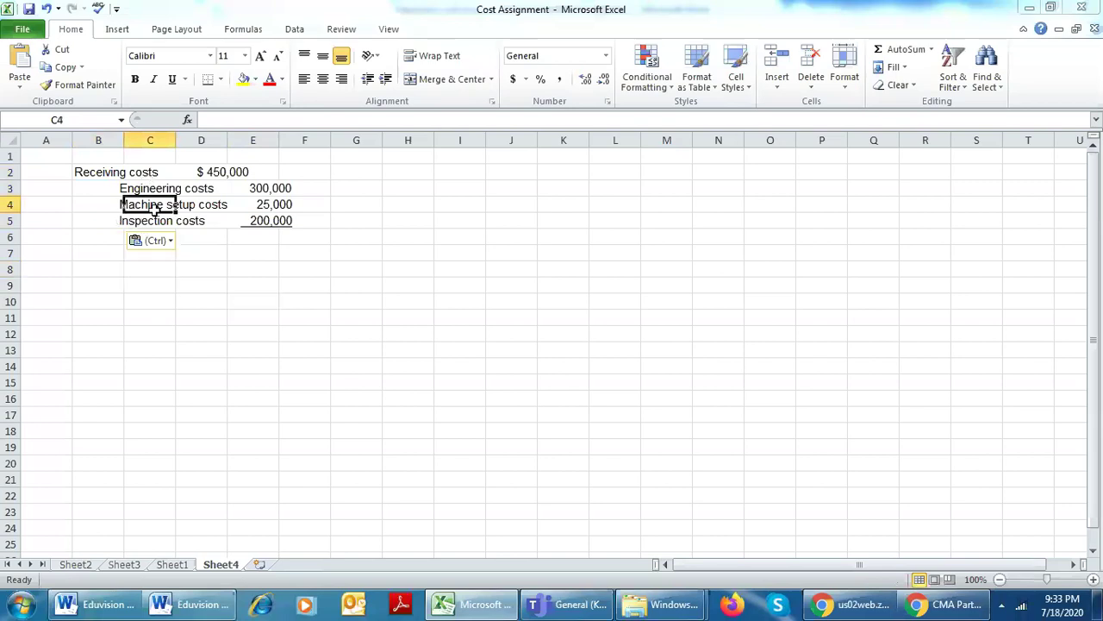
key("Right")
key("Right")
key("Down")
key("Down")
key("Down")
key("Down")
Split the pasted cost lines in B2:B5 into columns with fixed-width Text to Columns and widen column C.
key("Up")
key("Up")
key("Up")
key("Up")
key("Up")
key("Up")
key("Left")
key("Left")
key("Left")
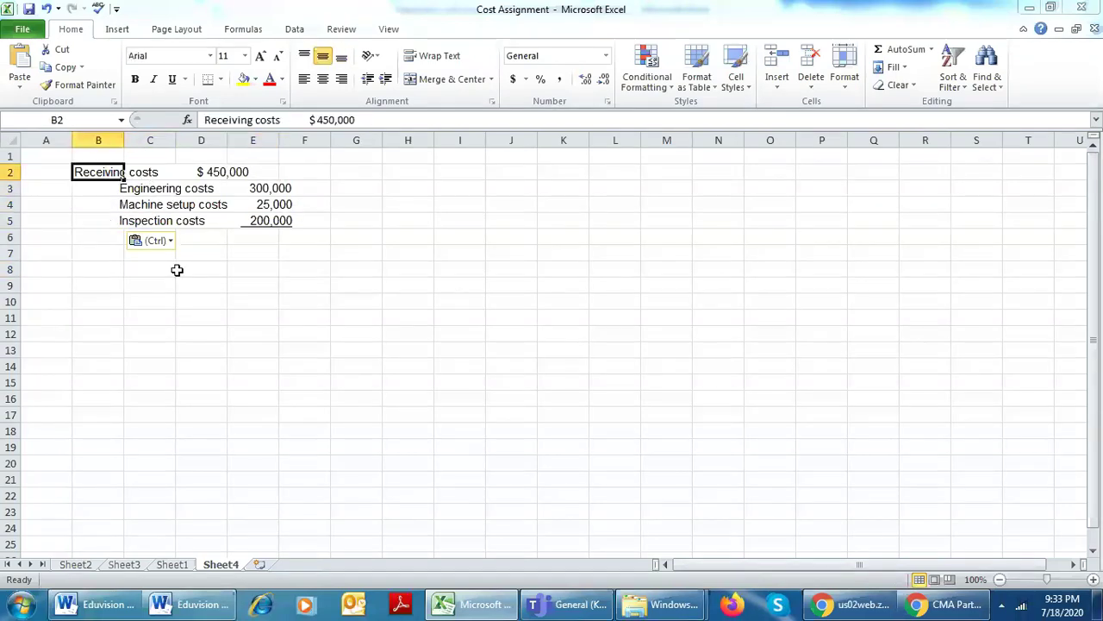
key("shift+Down")
key("shift+Down")
key("shift+Down")
key("alt+a")
key("e")
key("alt+w")
key("alt+n")
key("alt+n")
key("alt+f")
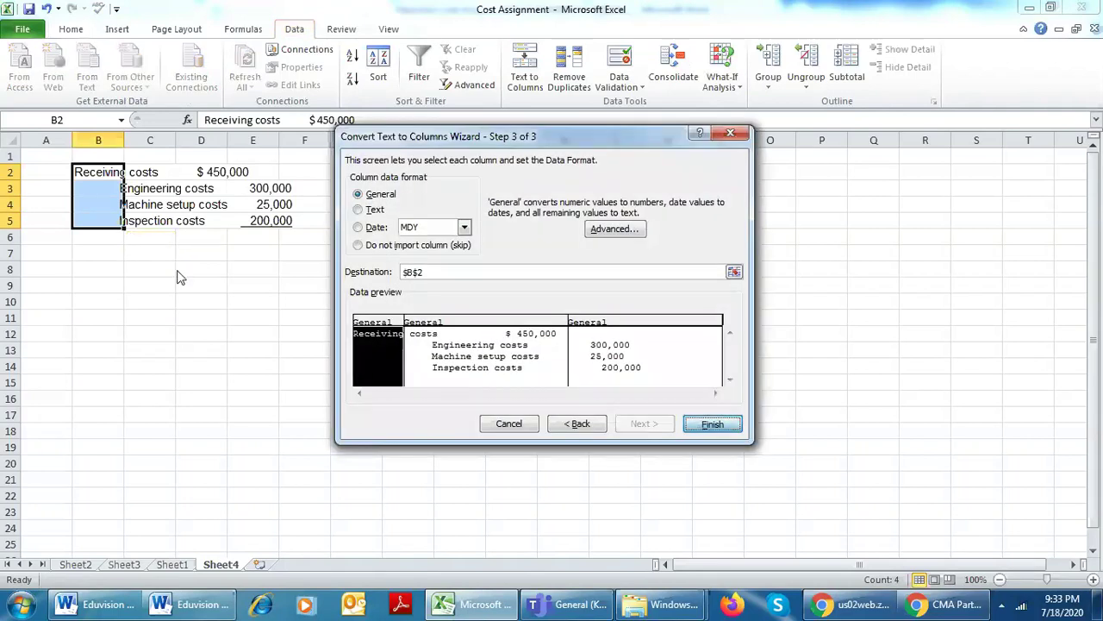
left_click(285, 286)
left_click_drag(176, 139, 345, 119)
left_click(164, 172)
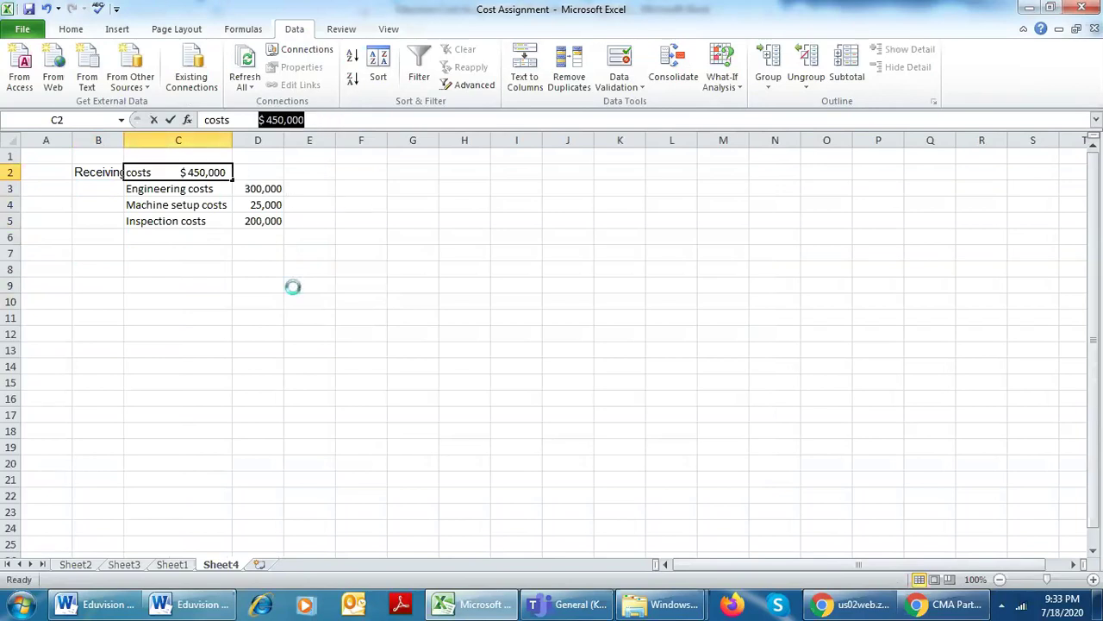
key("ctrl+x")
left_click(258, 173)
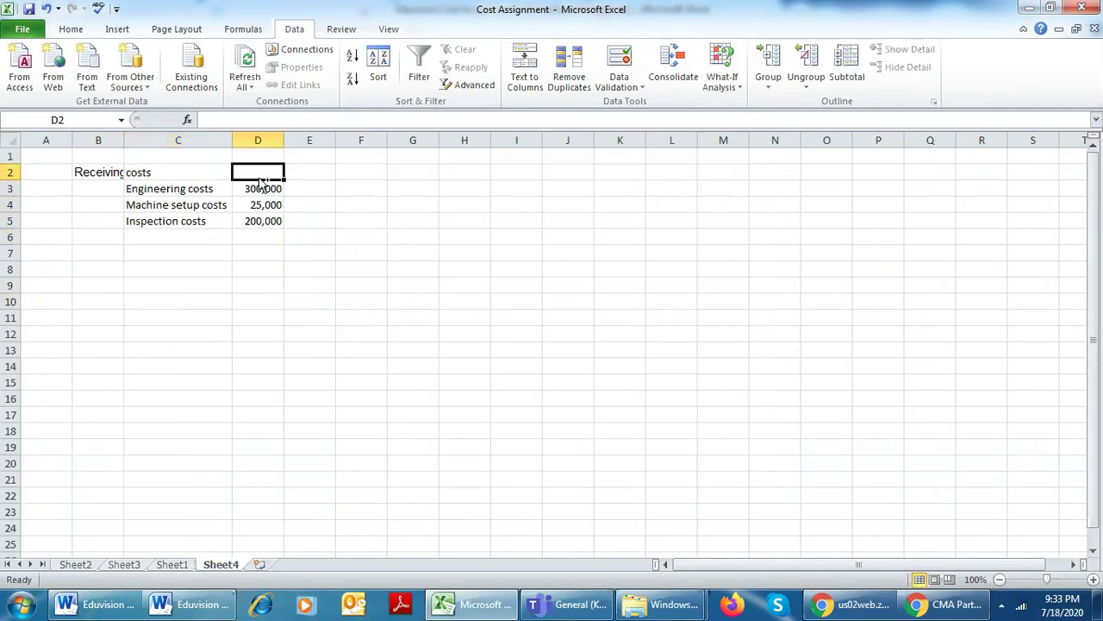
key("ctrl+z")
left_click(361, 221)
left_click(207, 176)
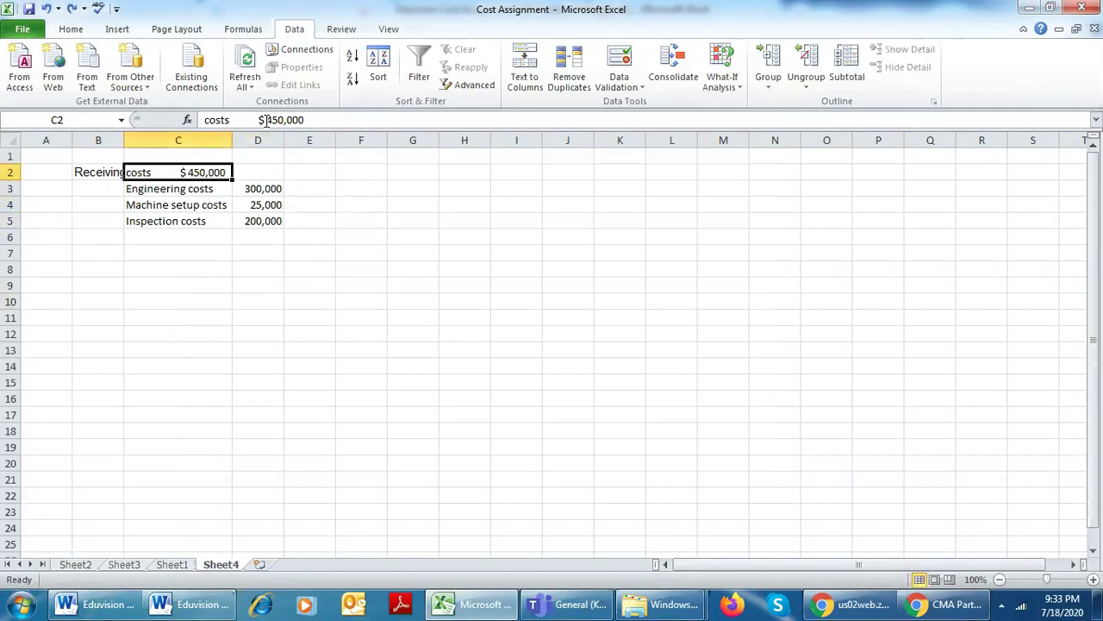
left_click_drag(265, 120, 330, 120)
key("ctrl+x")
key("Escape")
Move the receiving cost amount 450,000 out of the text in C2 into D2.
left_click_drag(270, 120, 374, 121)
key("ctrl+x")
left_click(402, 184)
left_click(252, 170)
key("ctrl+v")
Total the overhead amounts D2:D5 in D6 with a SUM formula.
left_click(255, 235)
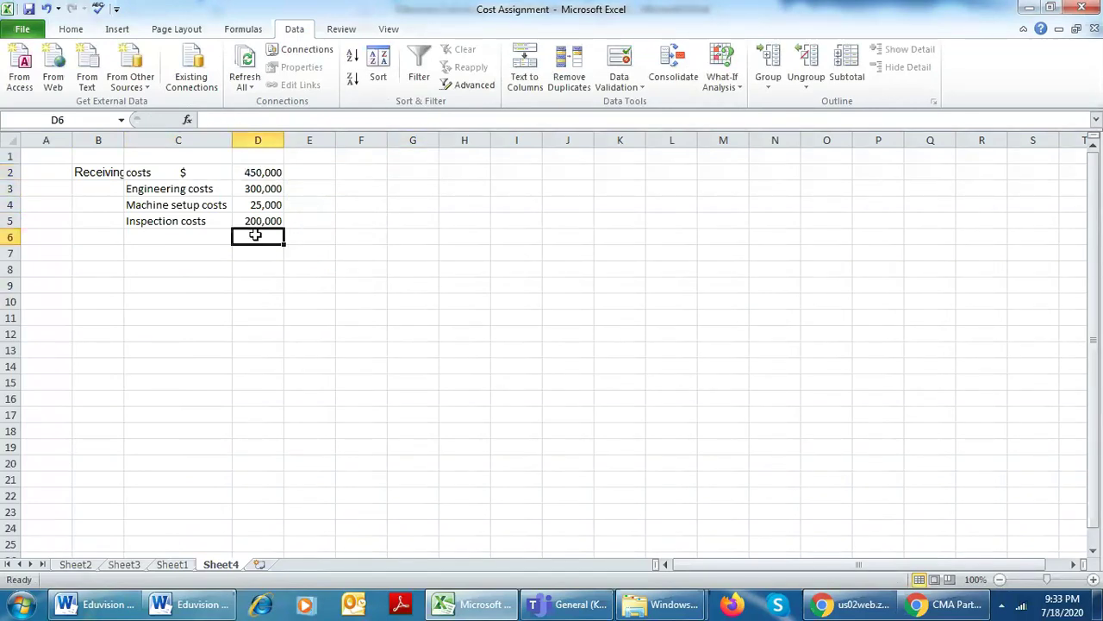
key("alt+equal")
key("alt+equal")
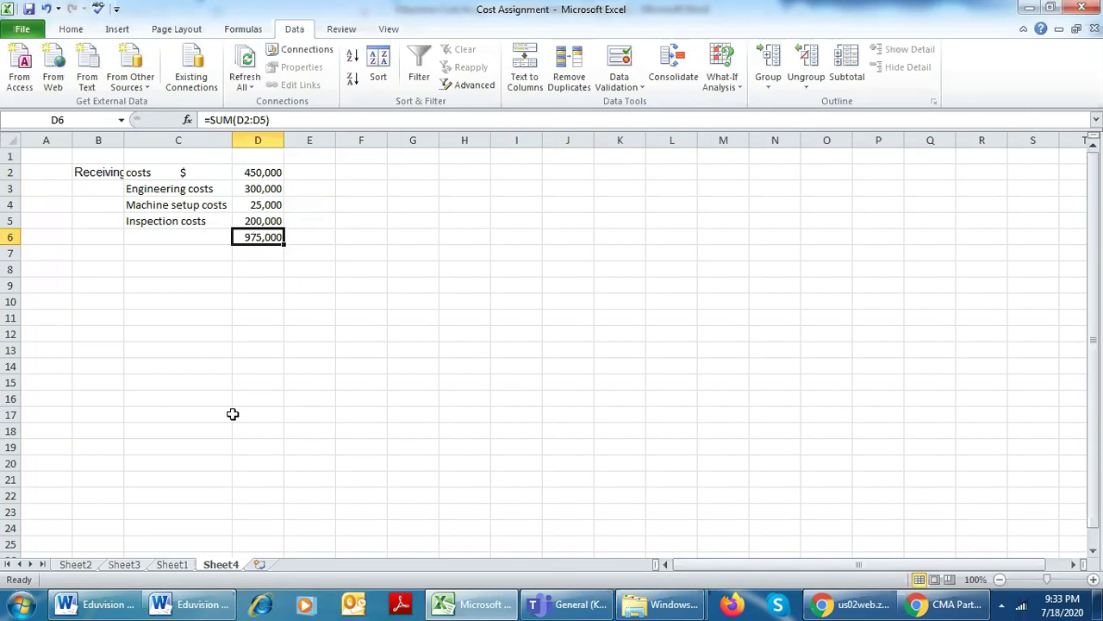
Consolidate the split label as Receiving costs in C2 and clear B2.
left_click(98, 173)
key("ctrl+x")
left_click(178, 172)
key("ctrl+v")
left_click(230, 231)
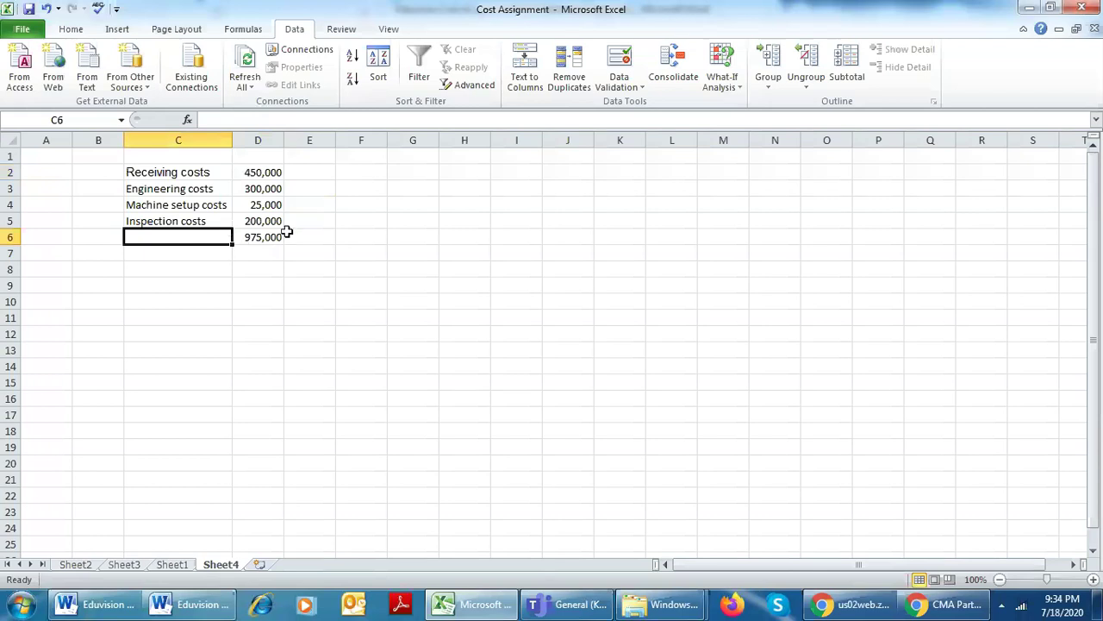
Review the cost labels and the SUM formula in D6.
left_click(274, 240)
double_click(276, 244)
key("Escape")
left_click(294, 173)
left_click(187, 219)
left_click(283, 234)
double_click(250, 242)
key("Escape")
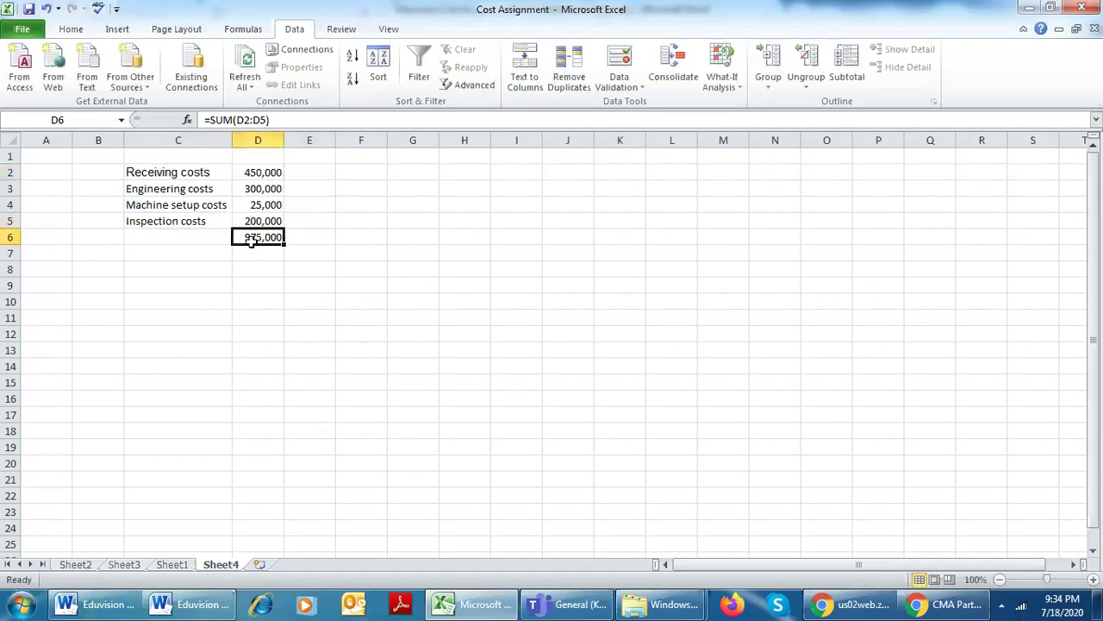
Copy the label Receiving orders per product line from the Word assignment into E2 and widen column E.
key("alt+Tab")
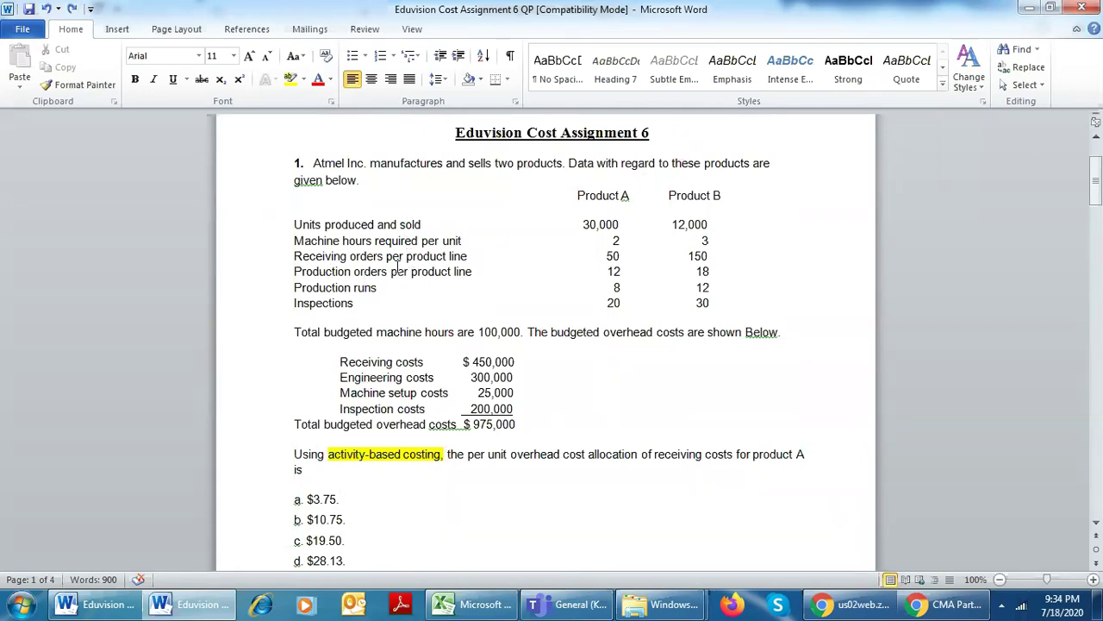
left_click_drag(708, 256, 608, 256)
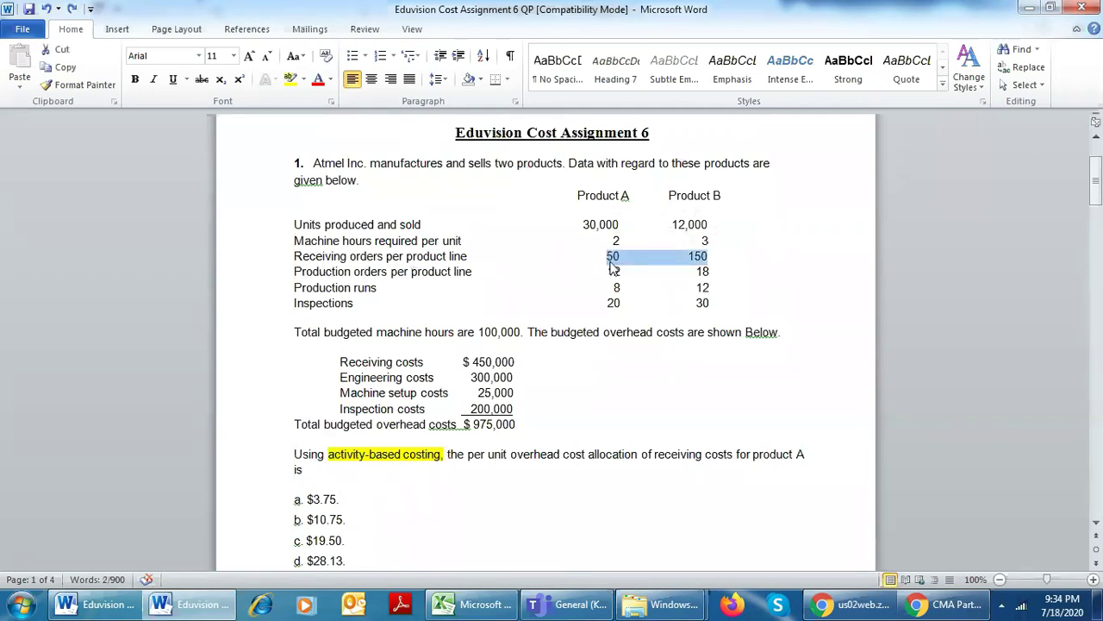
key("alt+Tab")
left_click(309, 171)
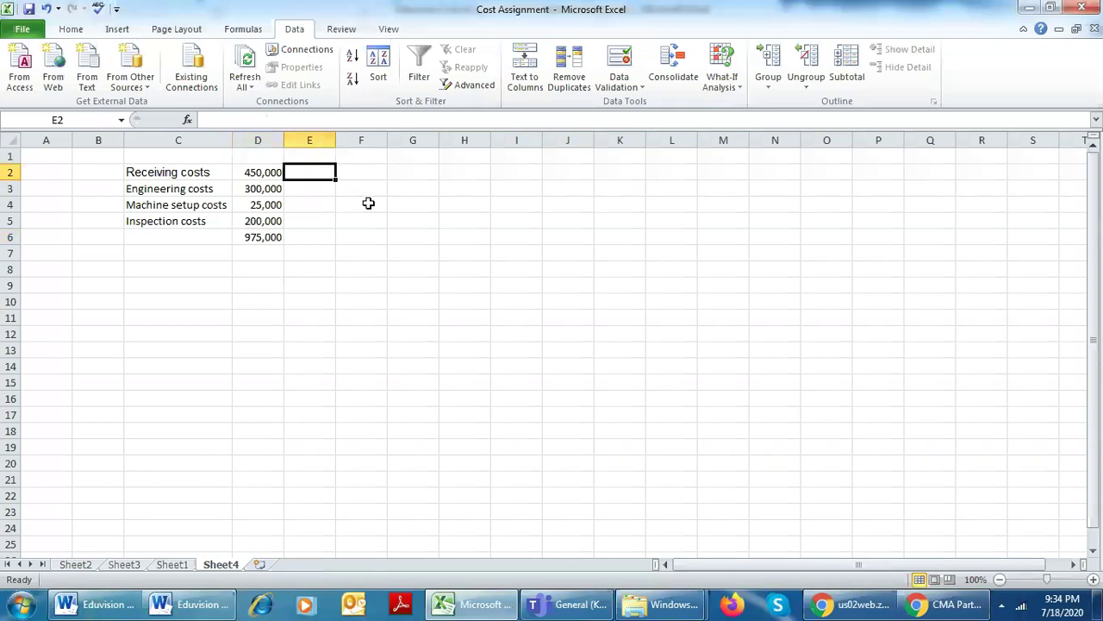
key("alt+Tab")
left_click_drag(470, 256, 294, 258)
key("ctrl+c")
key("alt+Tab")
key("ctrl+v")
left_click_drag(336, 146, 606, 145)
Enter 200 in F3 as the combined receiving orders of both products.
left_click(635, 170)
key("Down")
type("200")
key("Return")
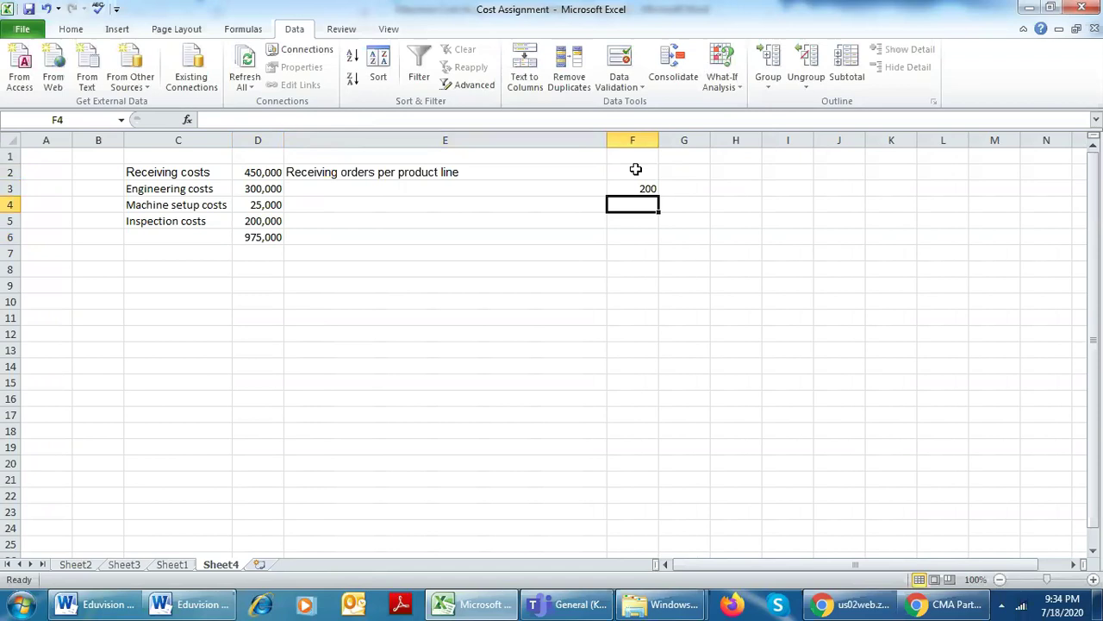
Check the production runs of both products in the Word assignment and enter their sum, 20, in F4.
key("alt+Tab")
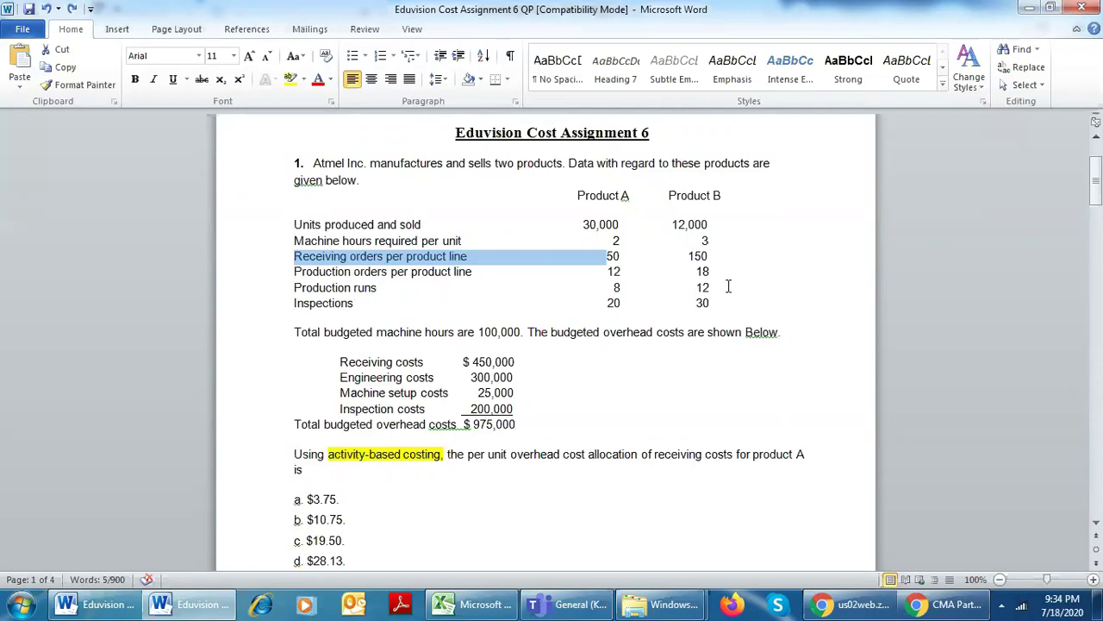
left_click_drag(728, 287, 671, 288)
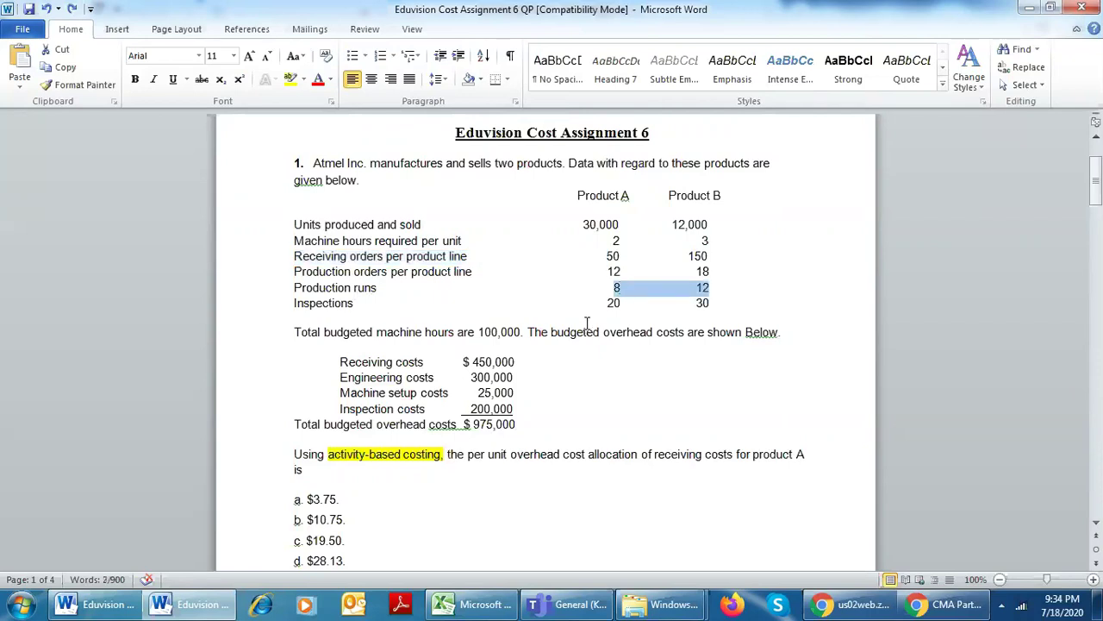
key("alt+Tab")
left_click(288, 209)
key("Right")
key("Right")
key("Left")
type("20")
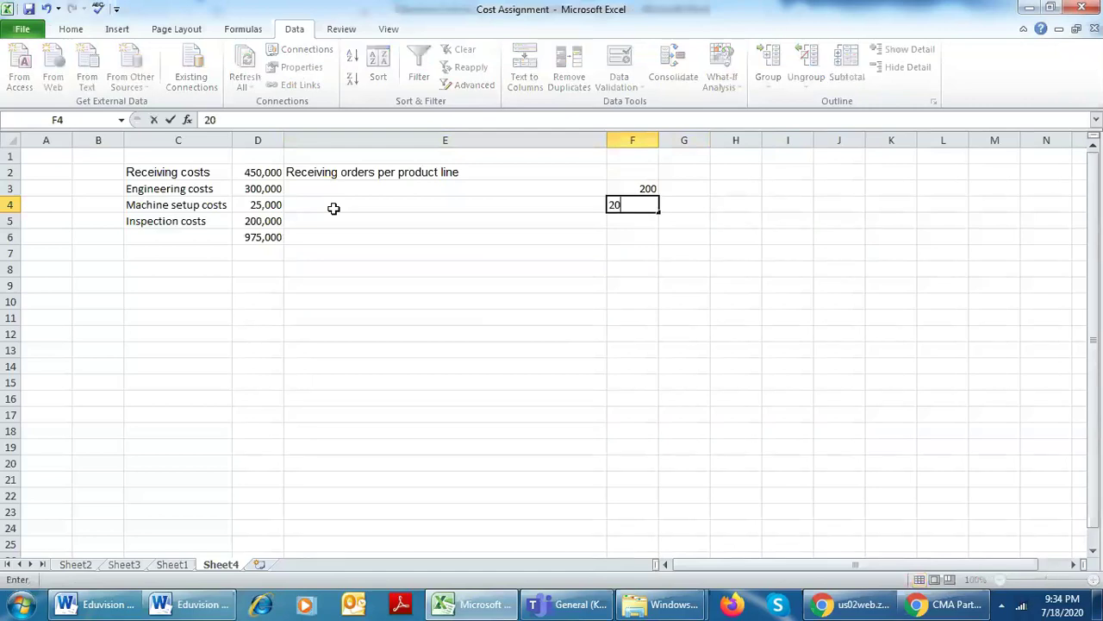
key("ctrl+Return")
key("Left")
key("Left")
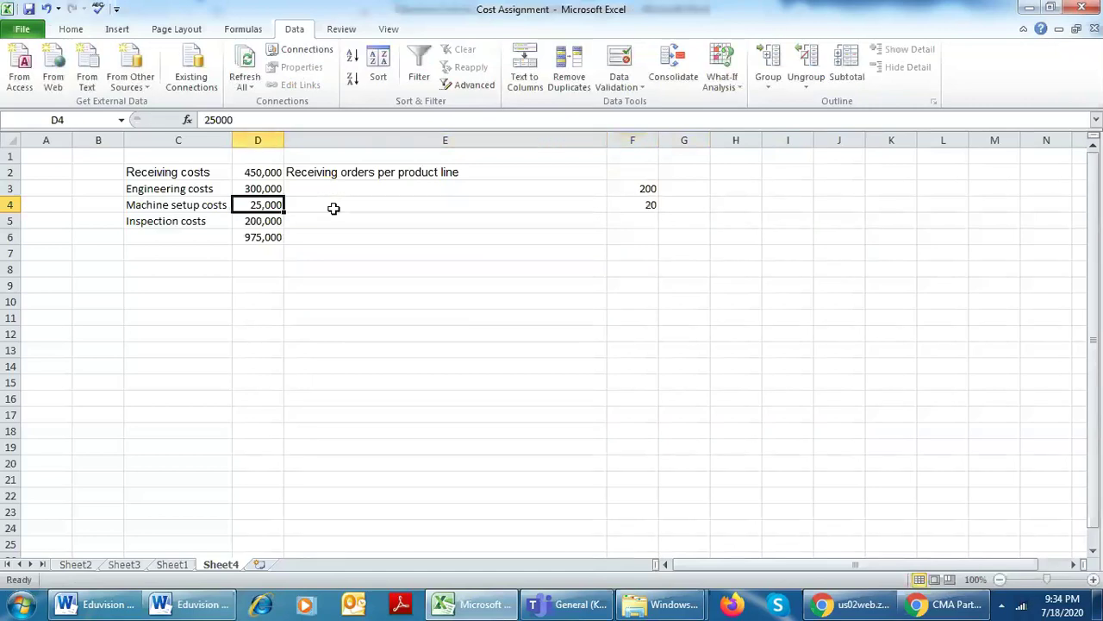
Copy the label Production runs from the Word assignment into E4 and widen column E slightly.
left_click(333, 209)
key("alt+Tab")
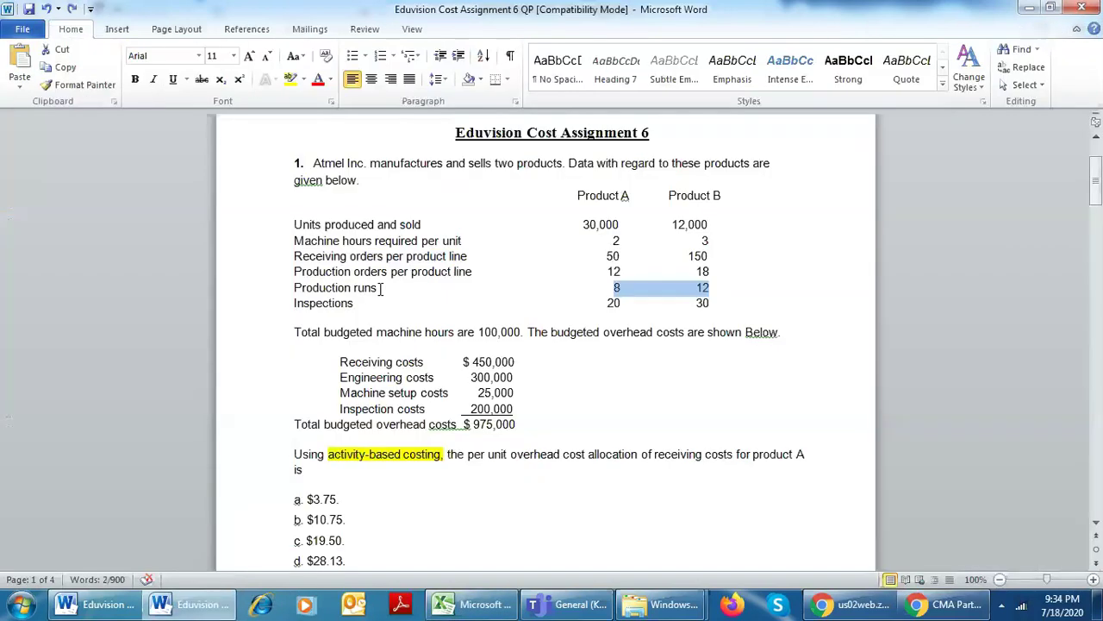
left_click_drag(612, 288, 293, 291)
key("ctrl+c")
key("alt+Tab")
key("ctrl+v")
left_click(320, 187)
left_click_drag(607, 142, 614, 141)
Enter the heading Cost Driver in E1.
left_click(395, 157)
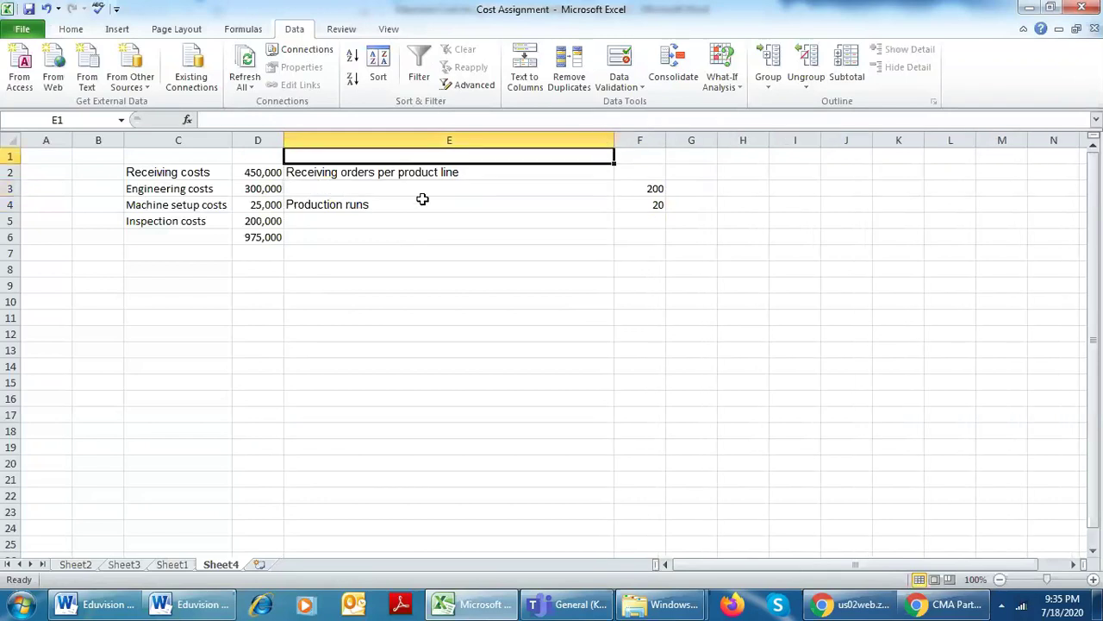
type("C")
type("sot")
key("BackSpace")
key("BackSpace")
key("BackSpace")
type("ost Driver")
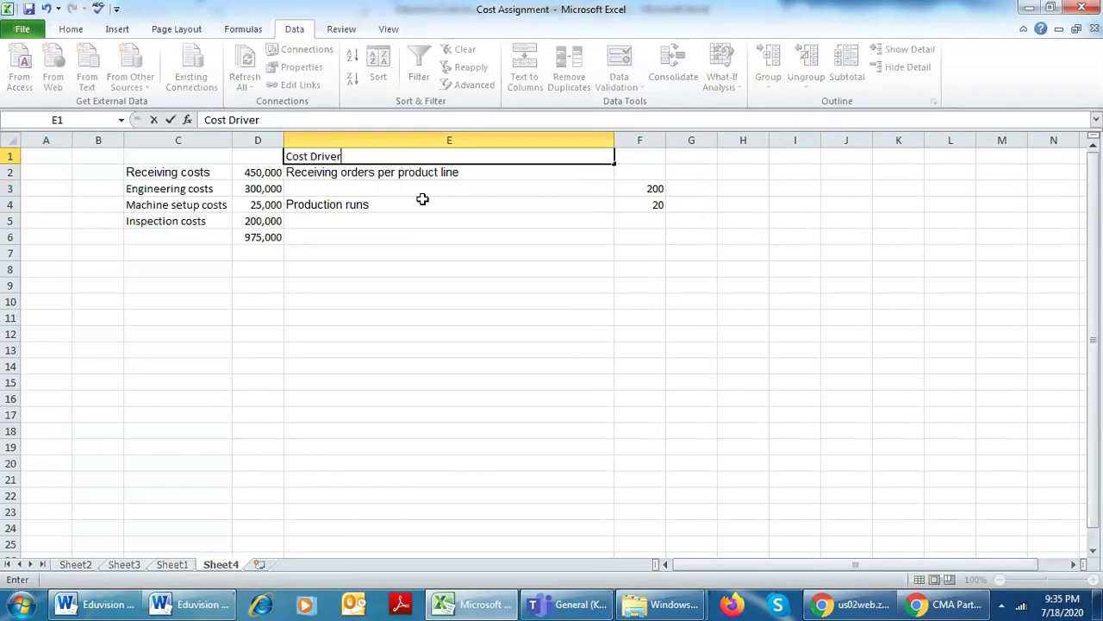
key("Return")
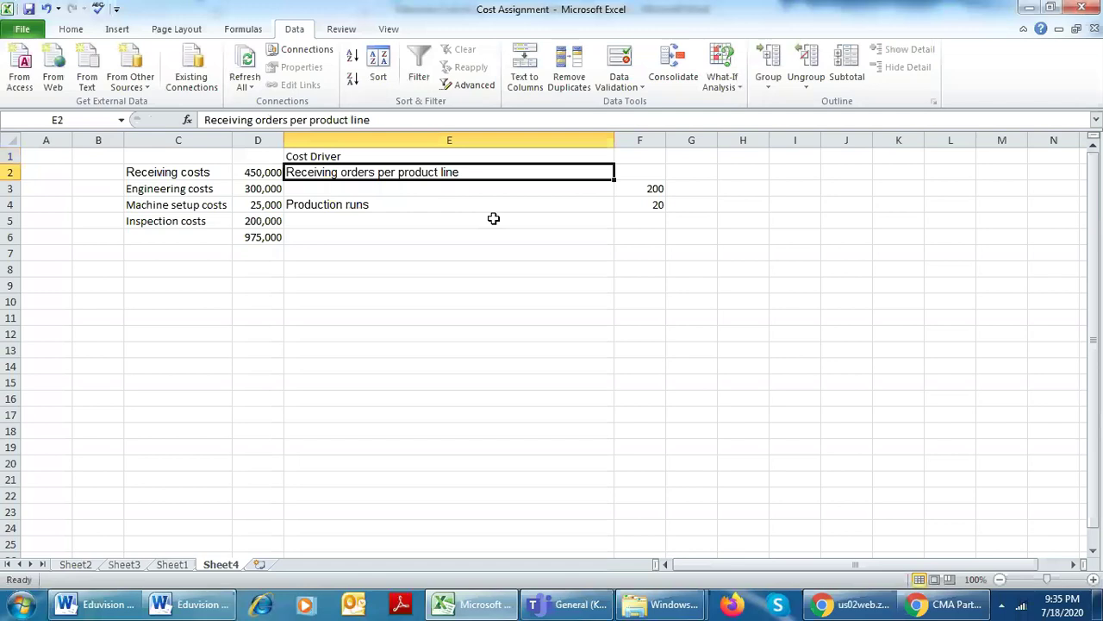
Enter the headings Cost Pool in C1 and Amounts in D1.
left_click(183, 157)
type("Cost Pool")
key("Return")
key("Return")
key("Up")
key("ctrl+shift+Down")
key("Right")
key("Up")
type("Amounts")
key("Return")
key("Return")
key("Return")
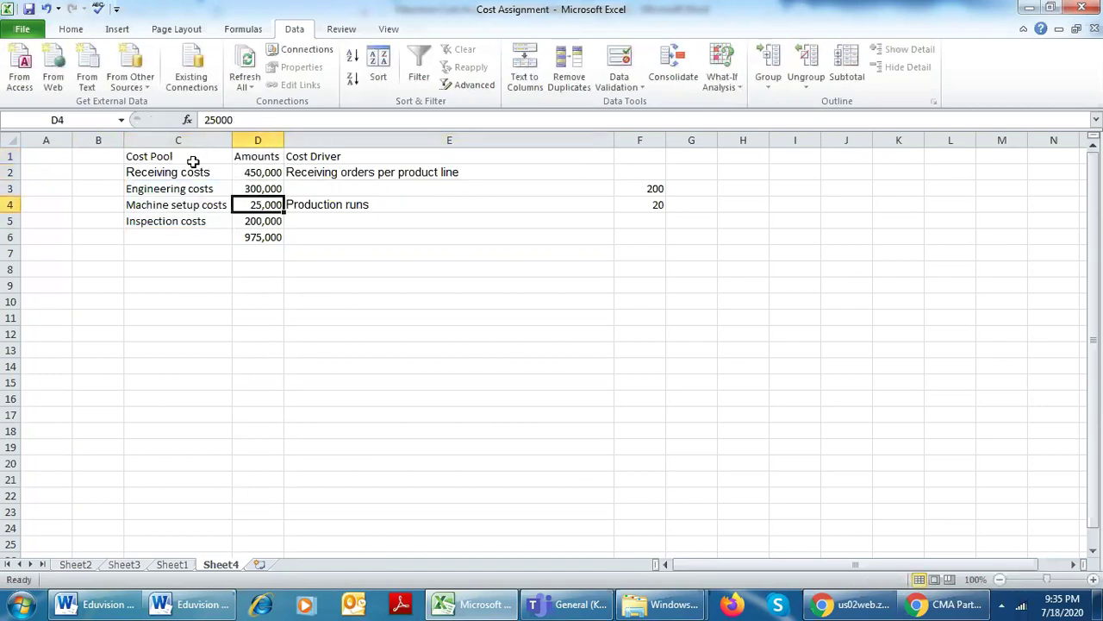
Copy the label Inspections from the Word assignment into E5 in Excel.
key("Right")
key("Down")
key("alt+Tab")
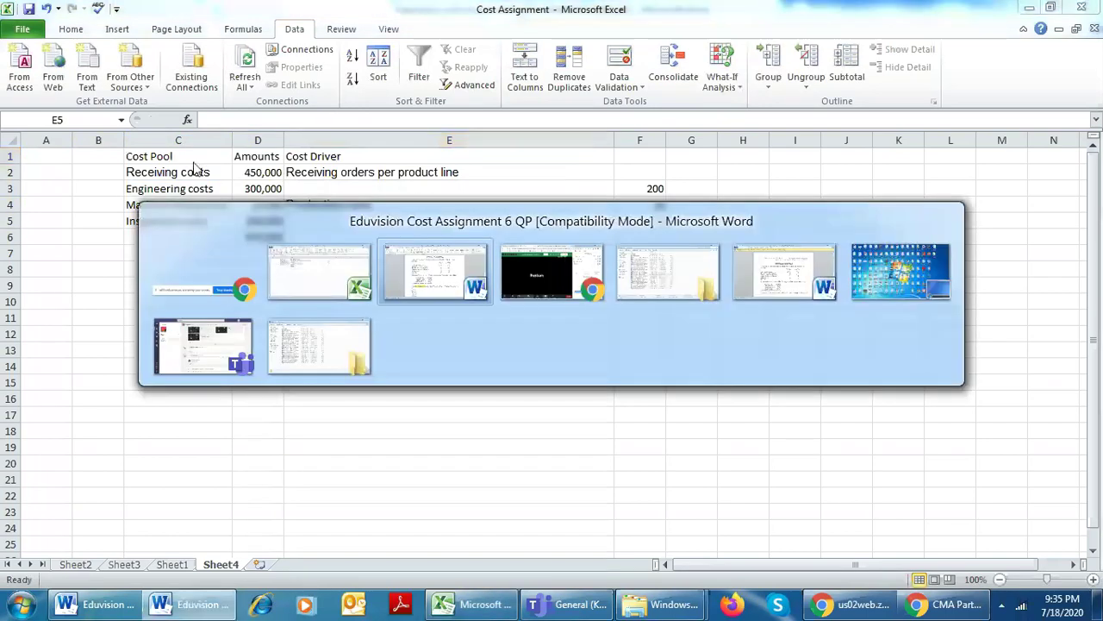
triple_click(606, 302)
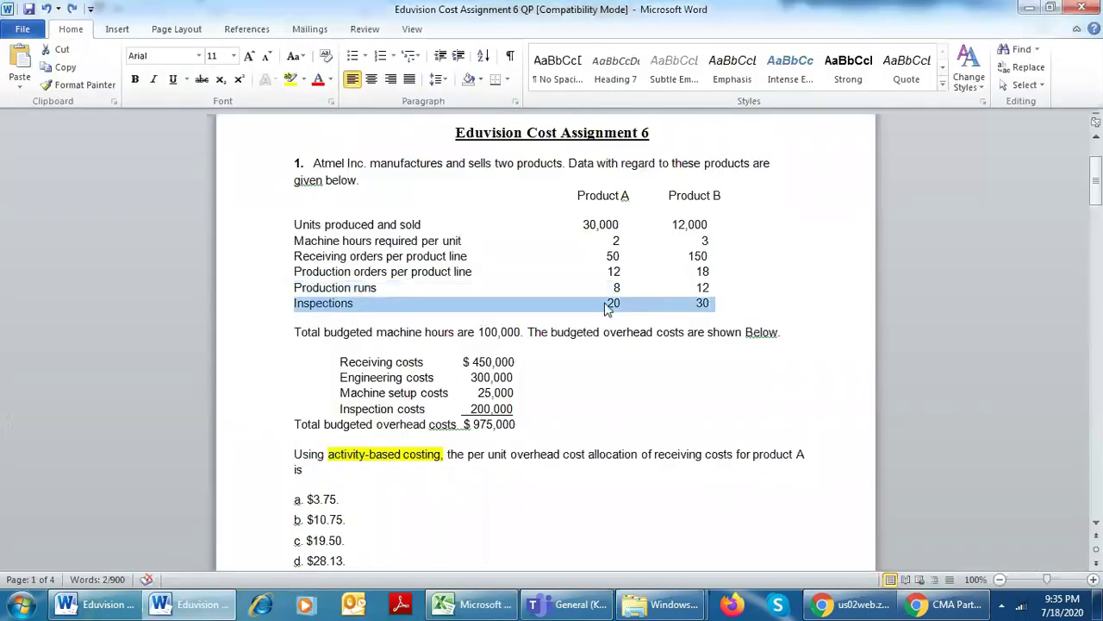
left_click(606, 302)
left_click_drag(353, 303, 287, 309)
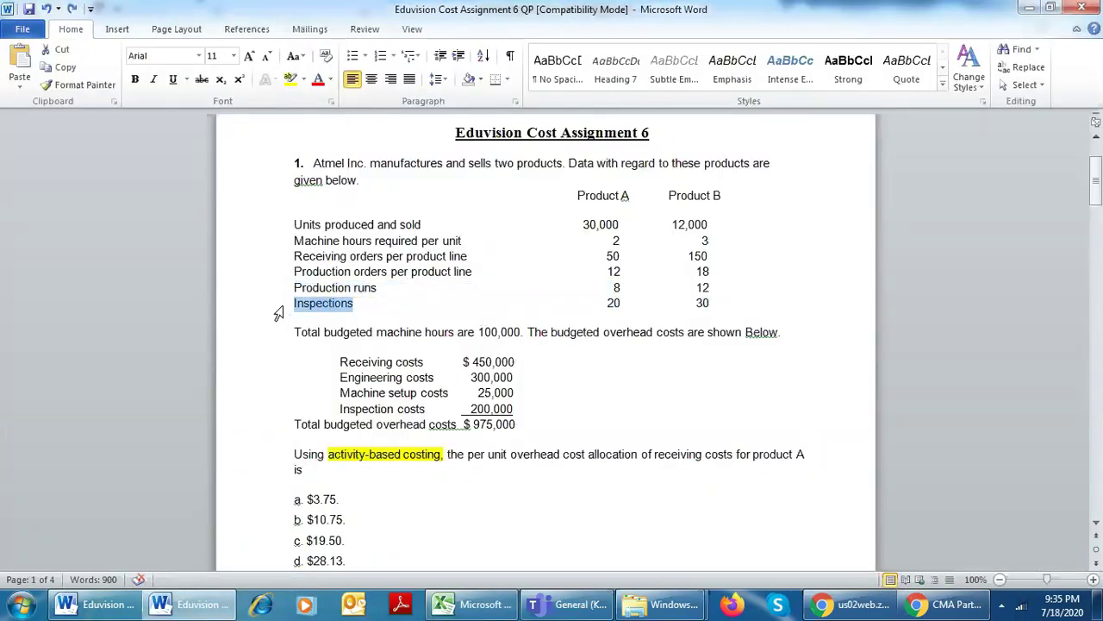
key("ctrl+c")
key("alt+Tab")
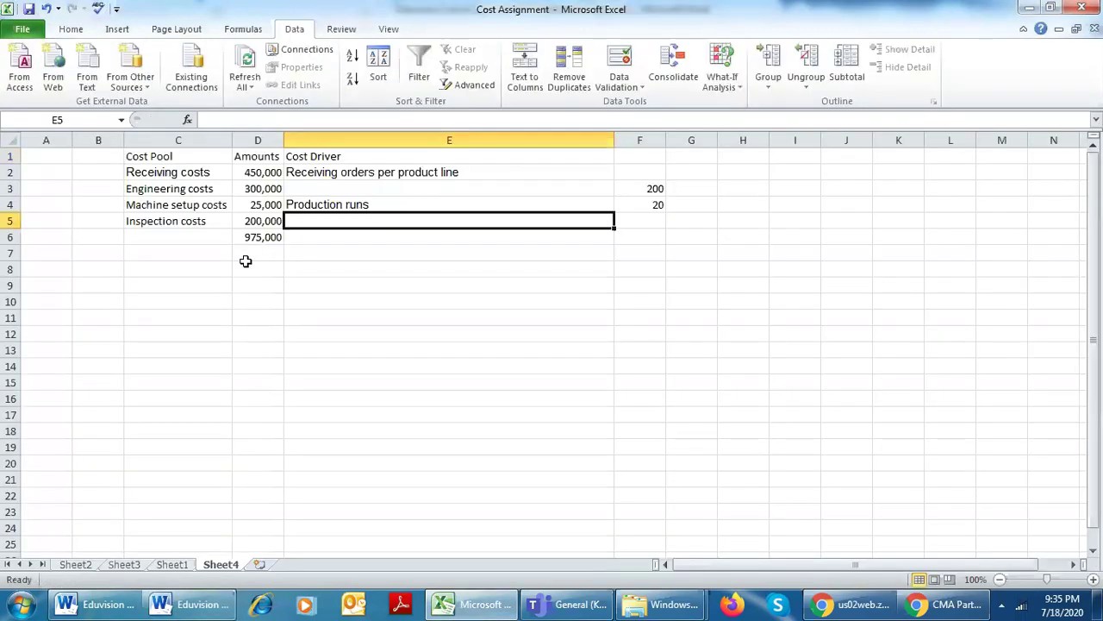
key("ctrl+v")
left_click(334, 188)
Check the inspections of both products in the Word assignment and enter their sum, 50, in F5.
key("alt+Tab")
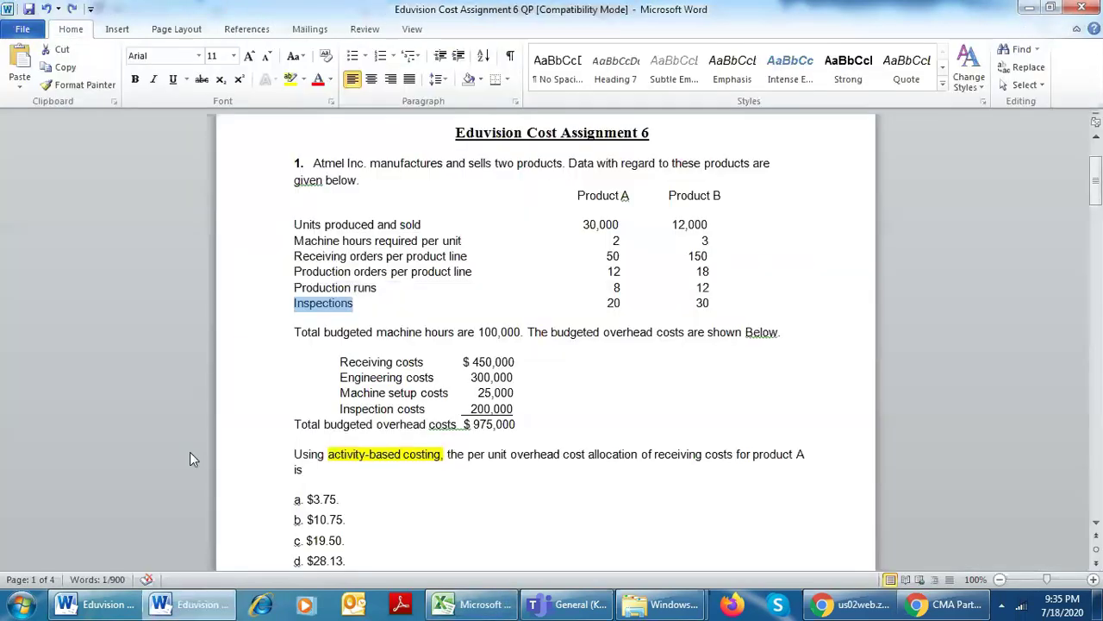
key("alt+Tab")
key("alt+Tab")
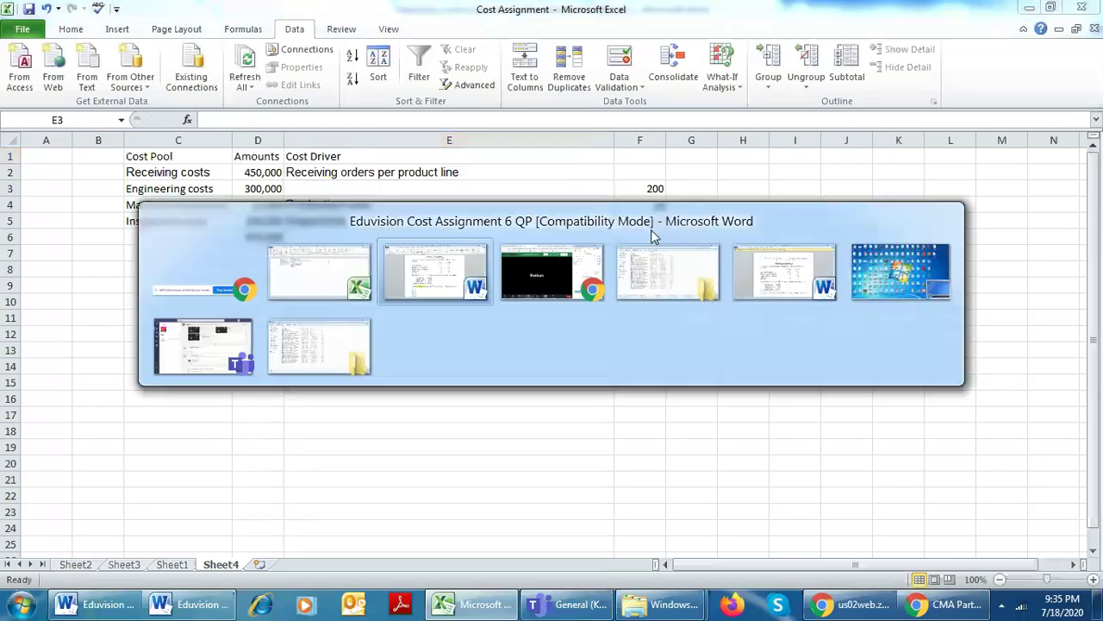
key("alt+Tab")
left_click(635, 216)
type("50")
key("Return")
Move the receiving orders total of 200 from F3 up to F2.
key("Up")
key("Up")
key("Up")
key("Left")
key("Right")
key("ctrl+x")
key("Up")
key("ctrl+v")
Copy the label Production orders per product line from the Word assignment into E3 as the driver for Engineering costs.
key("Down")
key("Left")
key("Left")
key("Right")
key("alt+Tab")
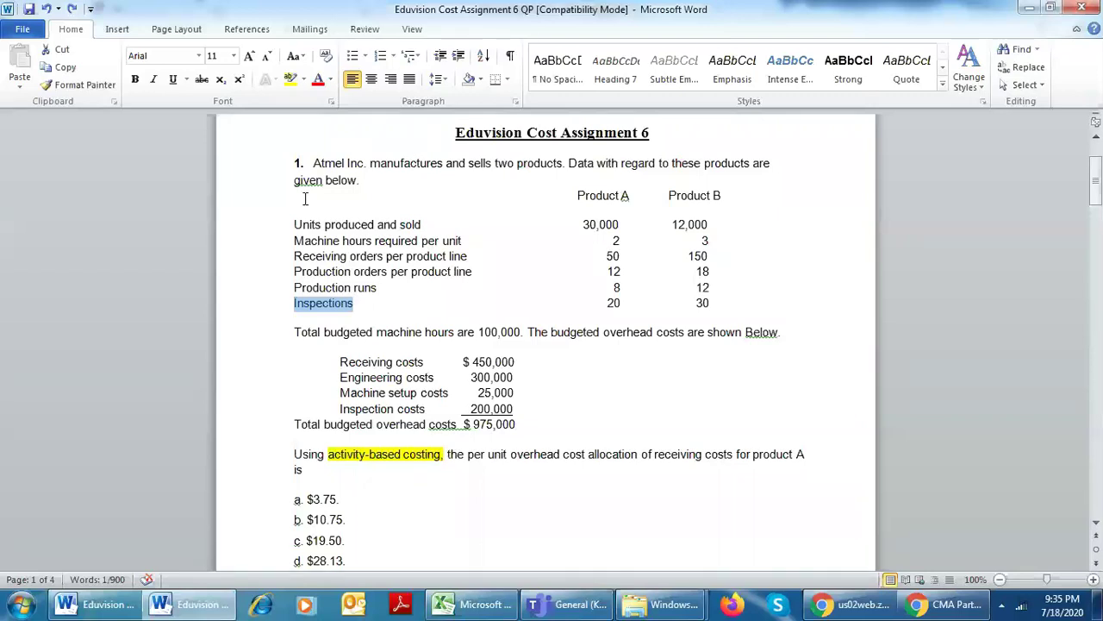
left_click_drag(292, 270, 466, 289)
left_click(463, 261)
key("ctrl+z")
left_click(576, 393)
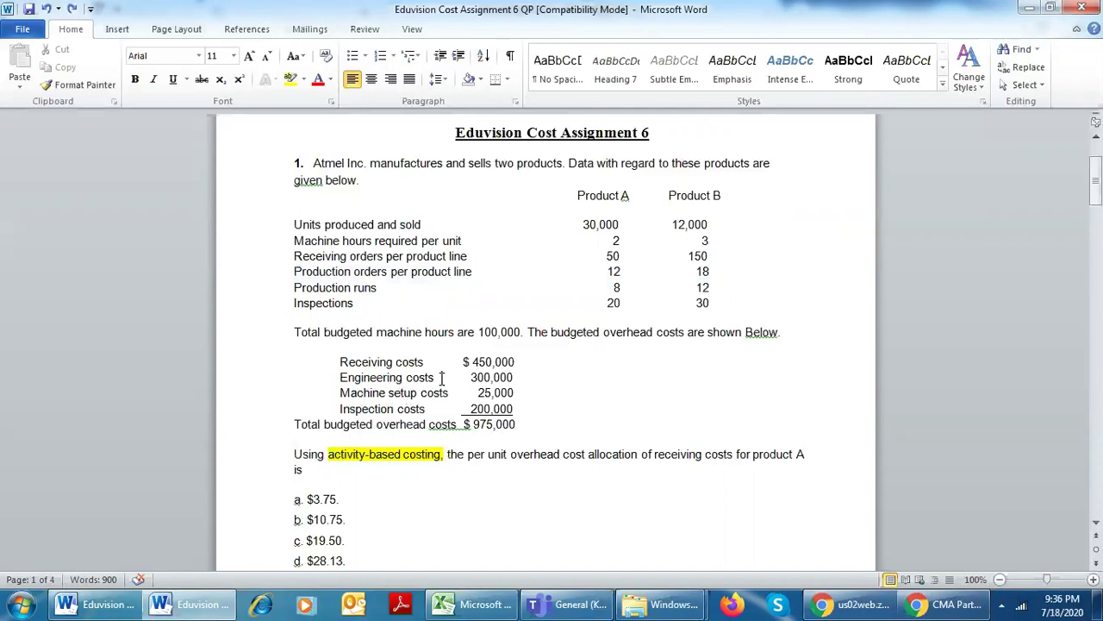
left_click_drag(441, 376, 343, 379)
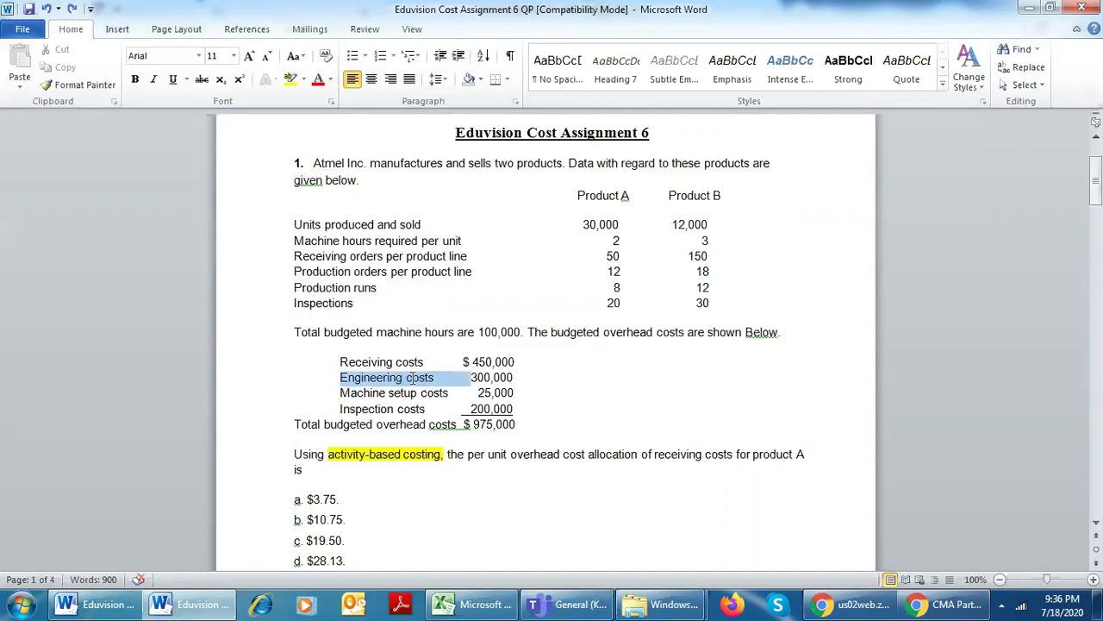
left_click(609, 376)
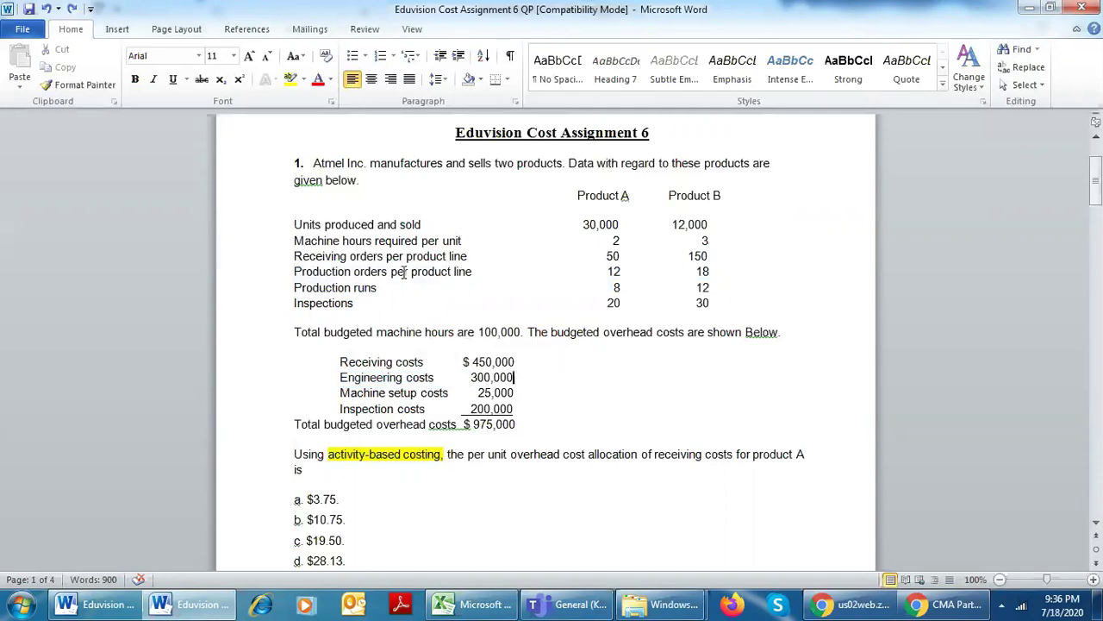
left_click_drag(478, 271, 294, 272)
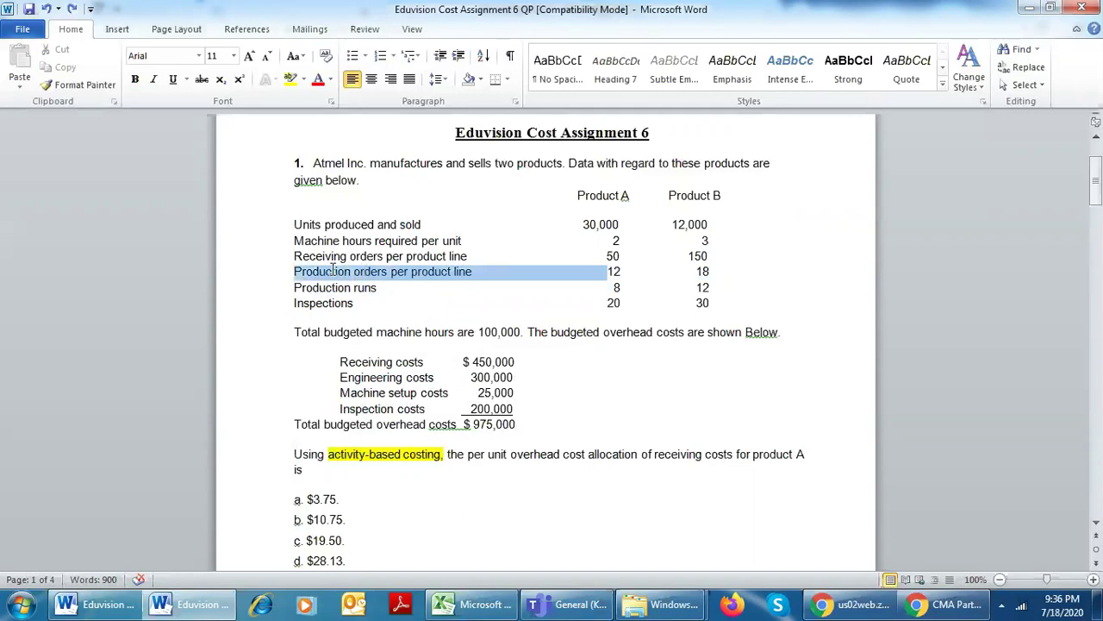
key("ctrl+c")
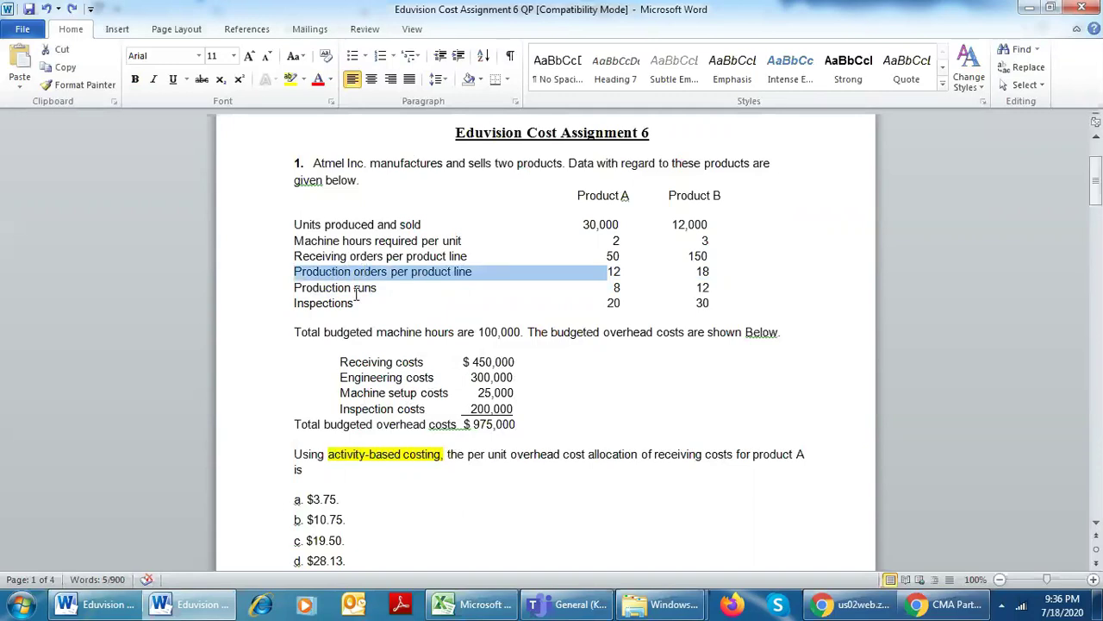
key("alt+Tab")
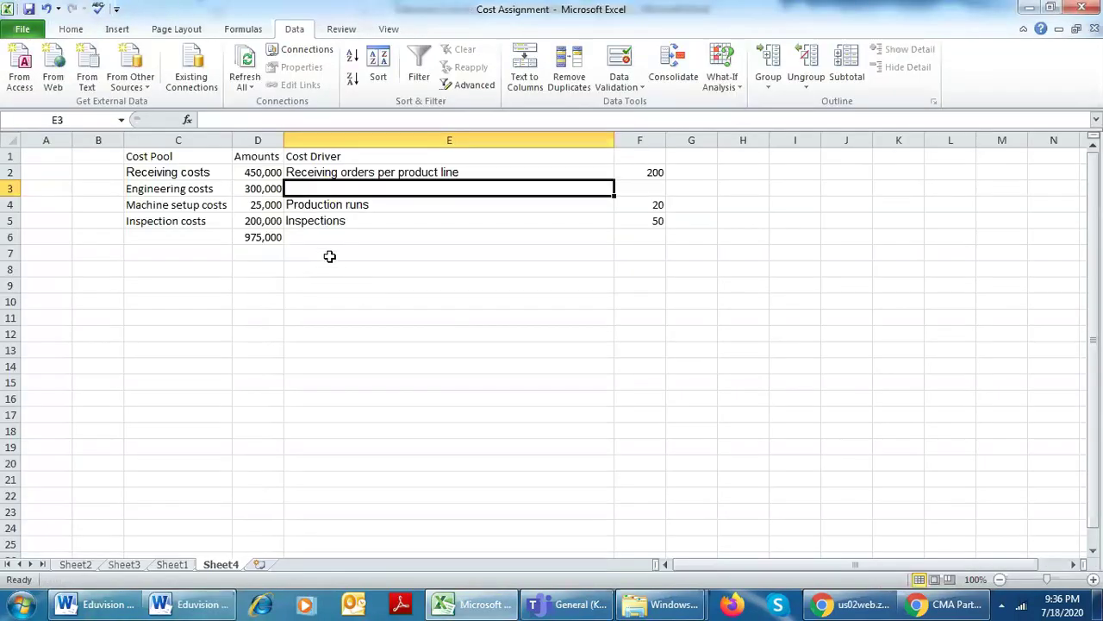
key("ctrl+v")
left_click(491, 235)
left_click(610, 206)
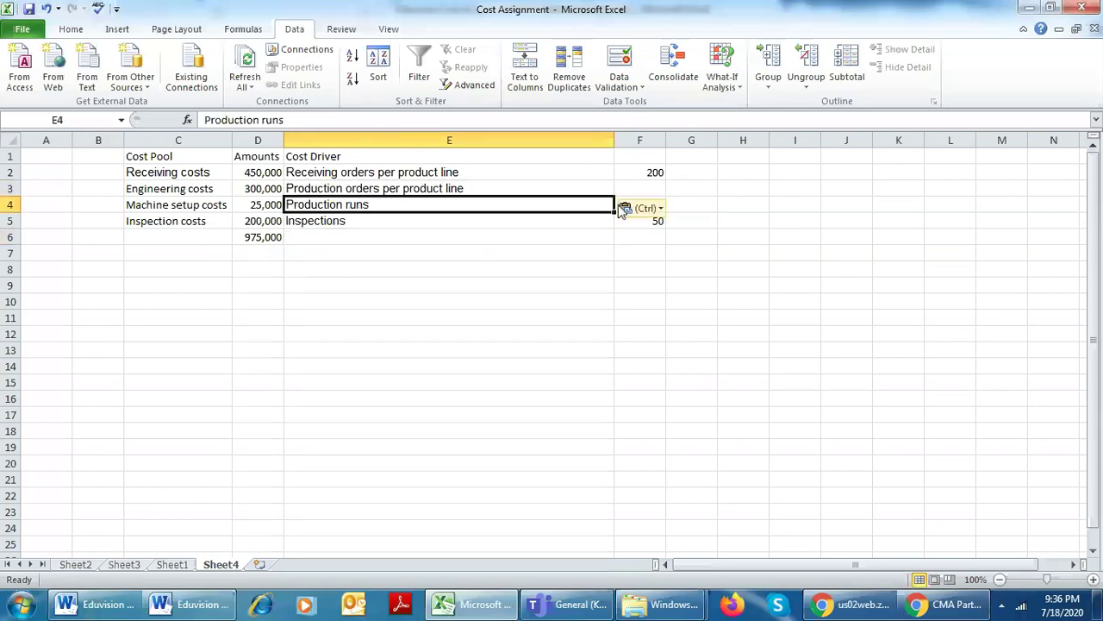
left_click(648, 195)
In the Word assignment, highlight in yellow the label Production orders per product line and the words receiving costs in the question.
key("alt+Tab")
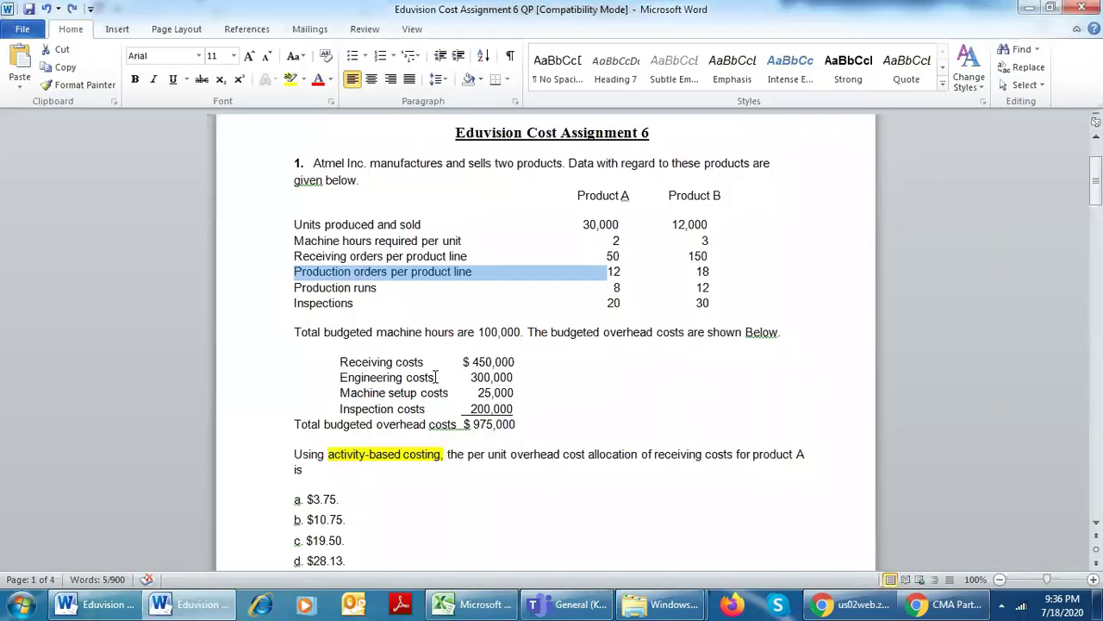
key("Left")
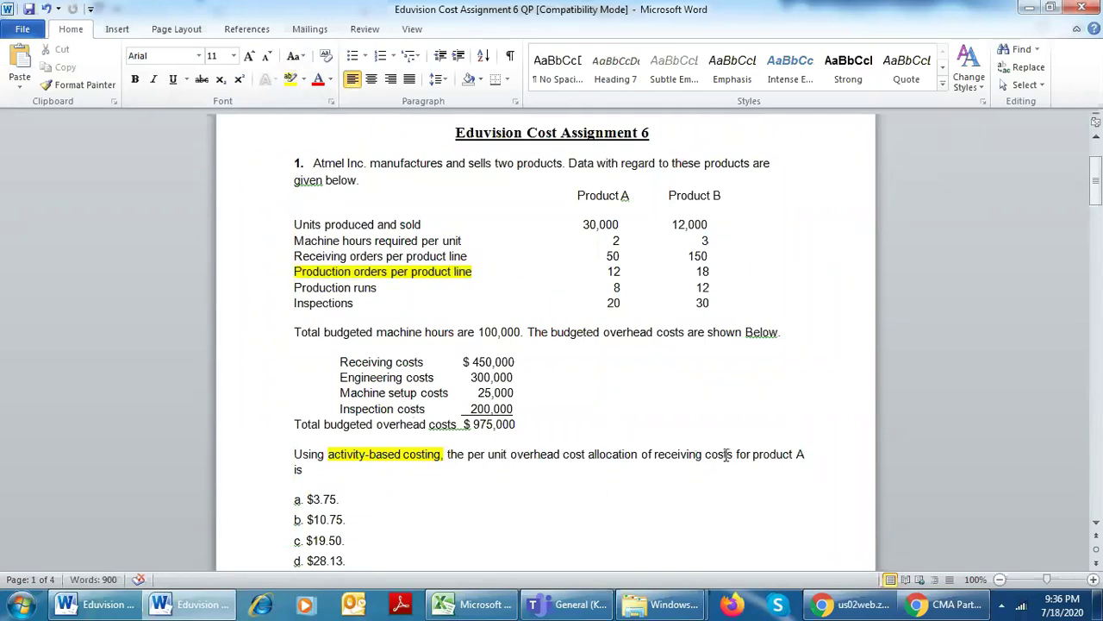
left_click_drag(734, 454, 653, 454)
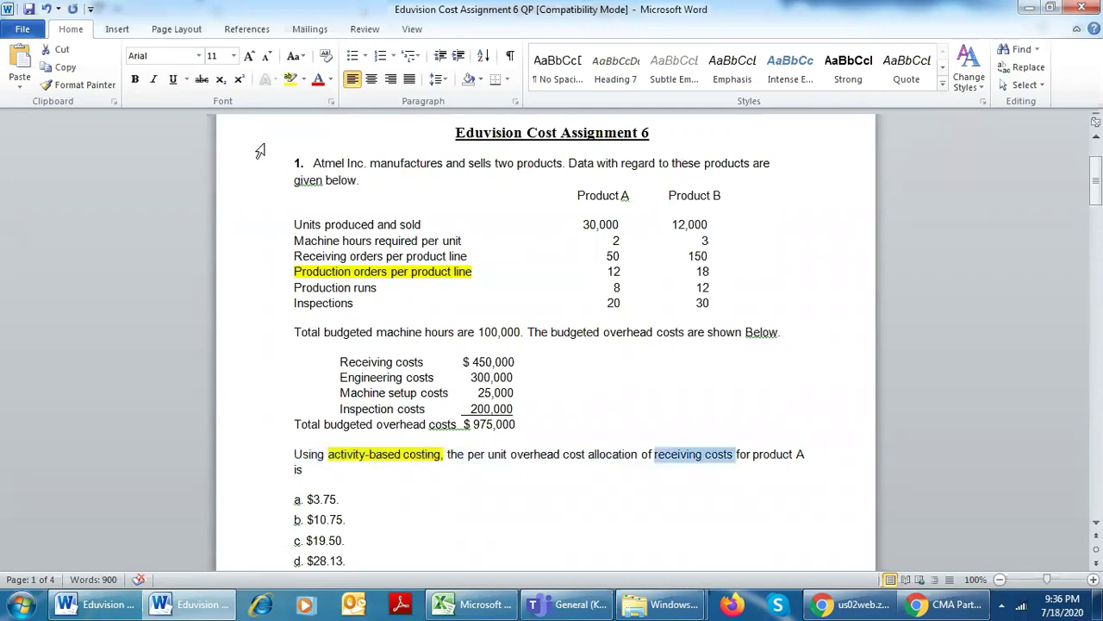
left_click(290, 79)
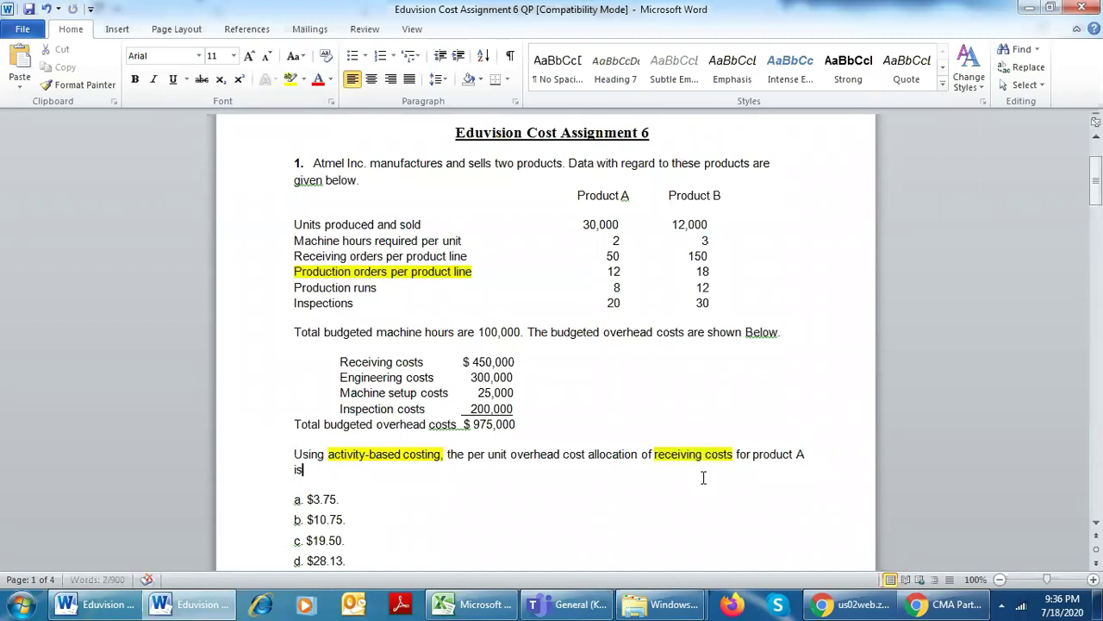
key("alt+Tab")
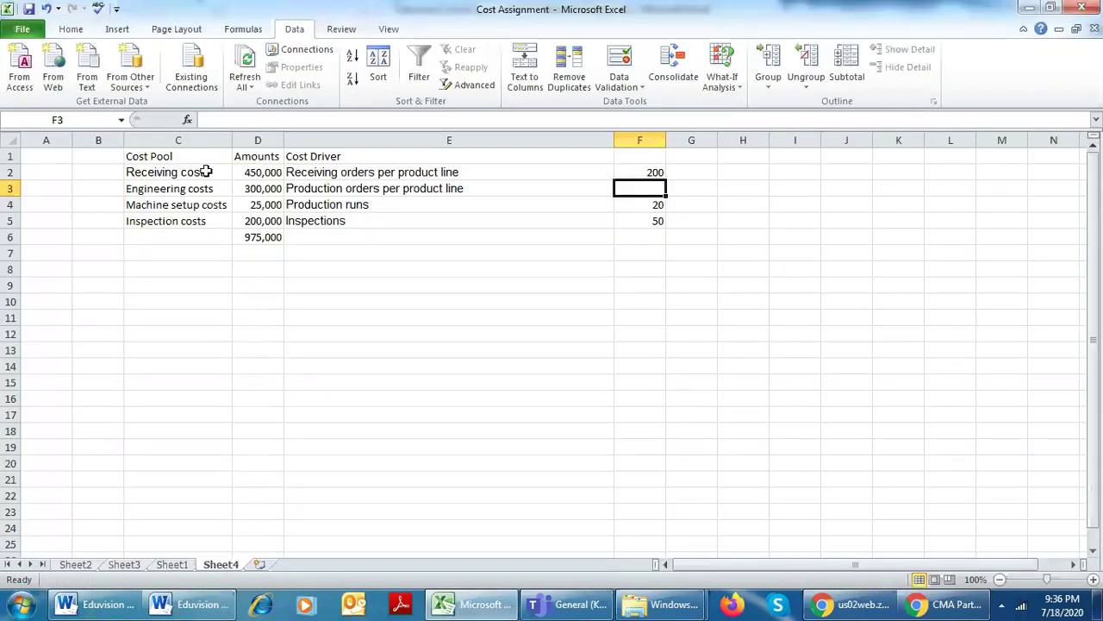
left_click_drag(197, 172, 655, 172)
left_click(70, 30)
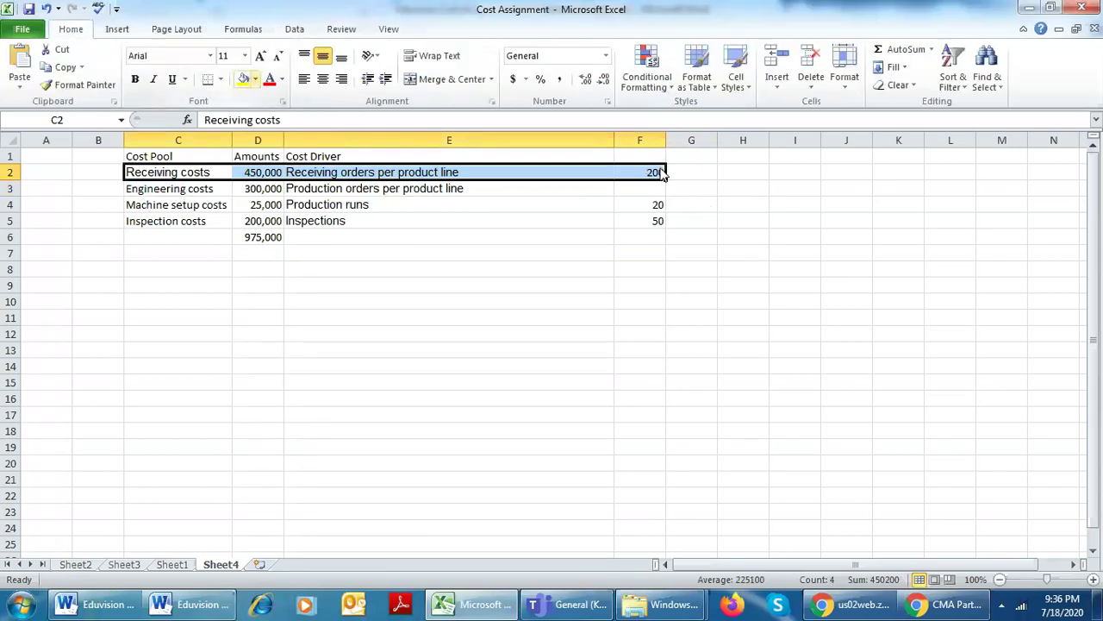
key("alt+h")
key("h")
key("Escape")
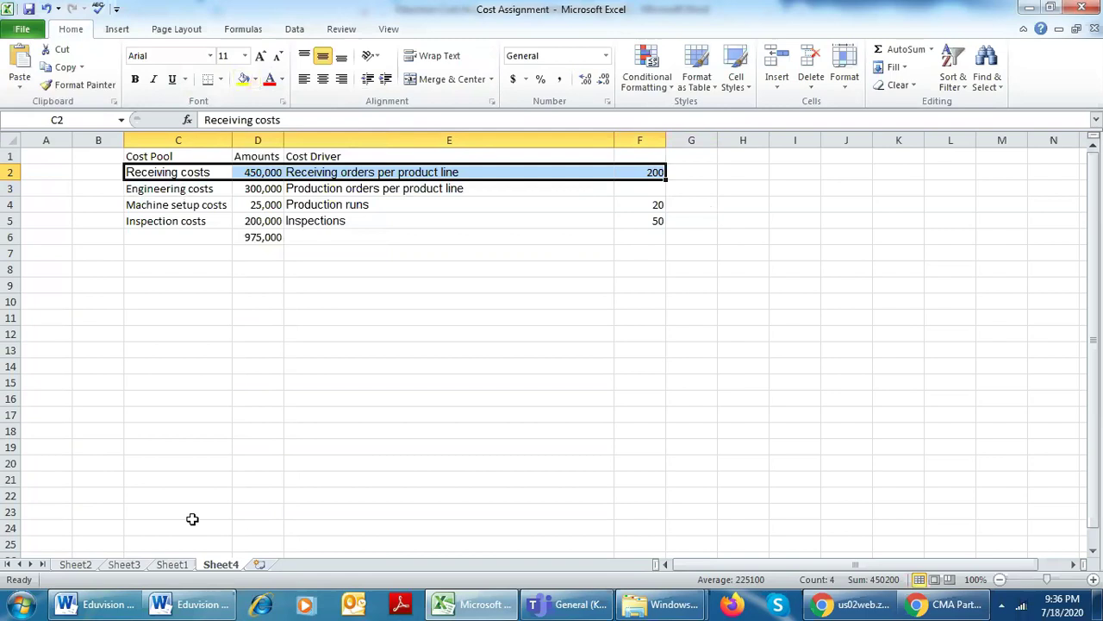
Clear the contents of C3:G6, keeping only the headings and the Receiving costs row.
left_click_drag(349, 301, 351, 284)
left_click_drag(192, 188, 667, 238)
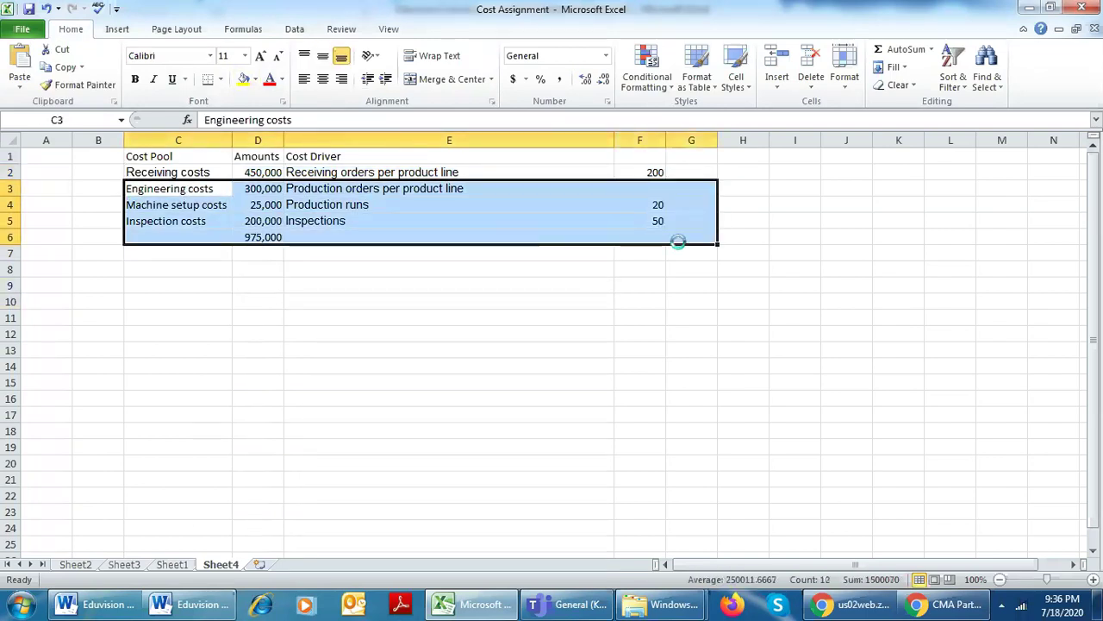
key("ctrl+z")
Calculate the cost per receiving order in G2 with the formula +D2/F2.
left_click(693, 171)
type("+")
key("Left")
key("Left")
key("Left")
key("Left")
key("Right")
type("/")
key("Left")
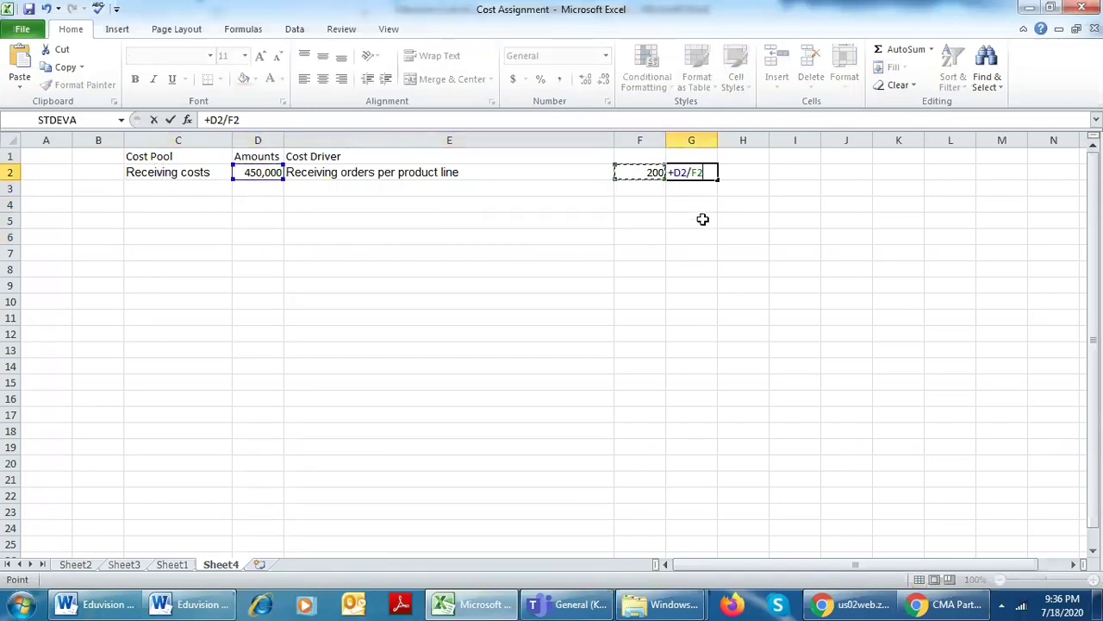
key("ctrl+Return")
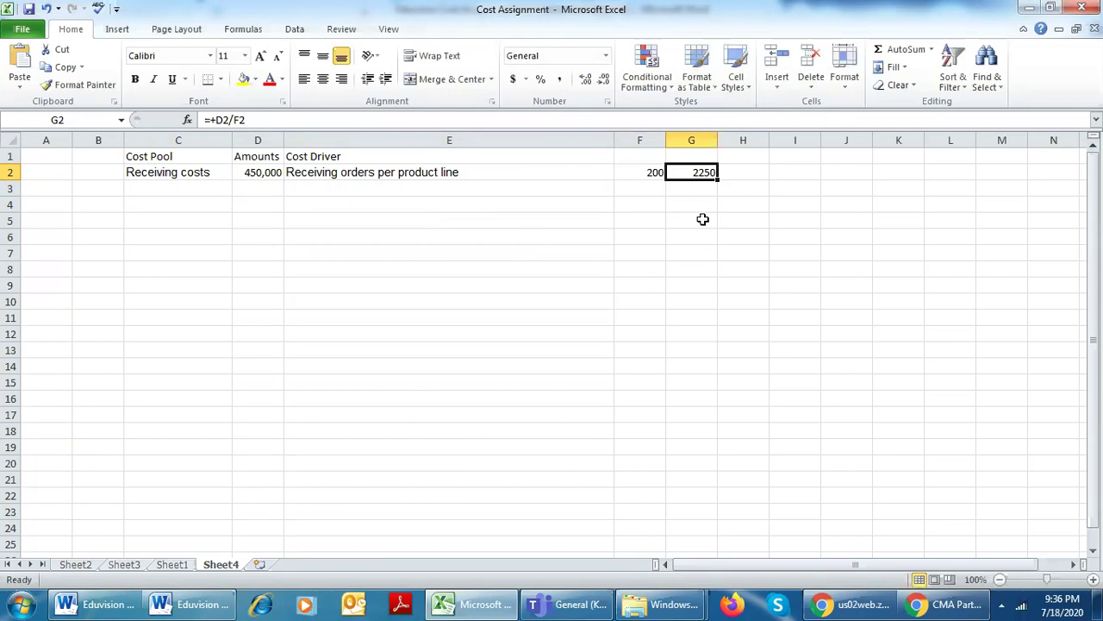
Check Product A's receiving orders per product line in the Word assignment and return to Excel.
key("F2")
key("alt+Tab")
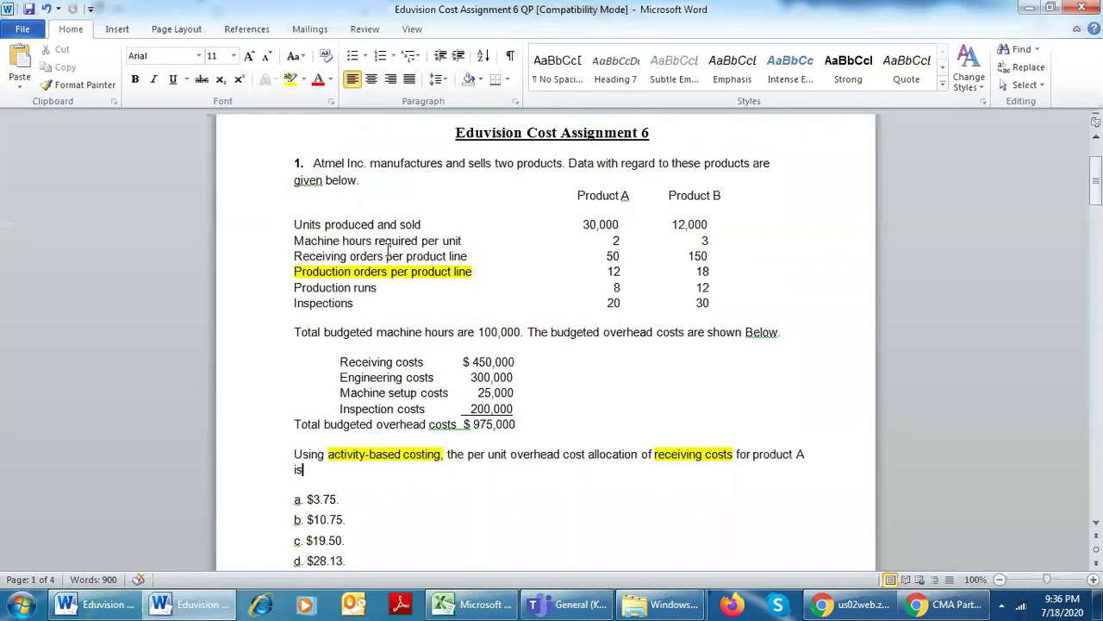
left_click_drag(575, 249, 599, 252)
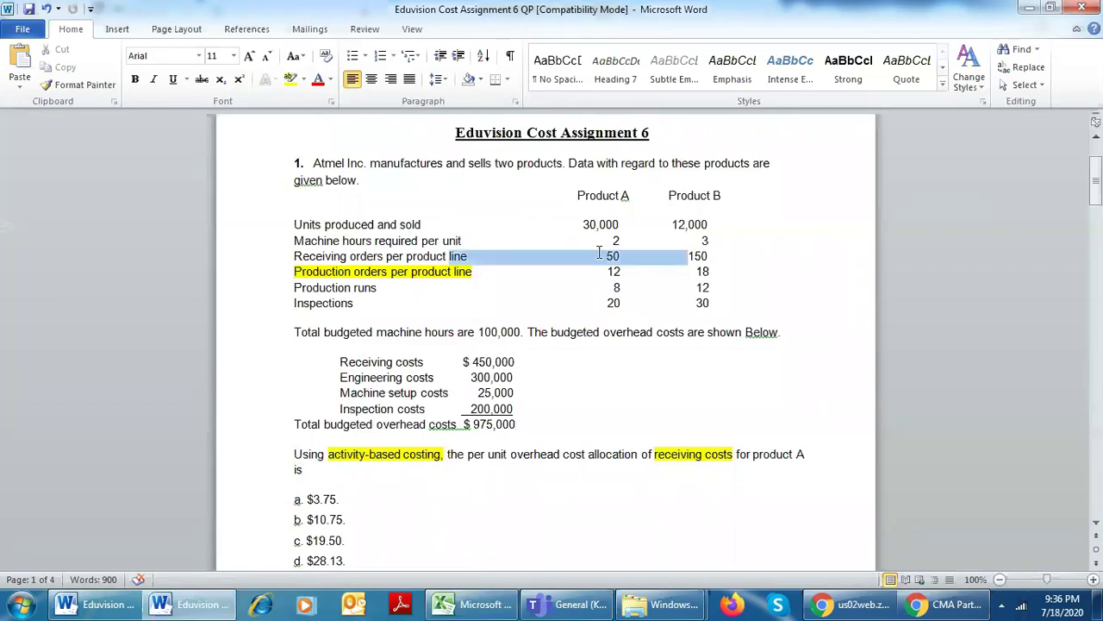
key("alt+Tab")
left_click(742, 171)
double_click(742, 173)
key("Escape")
key("Left")
key("F2")
key("Return")
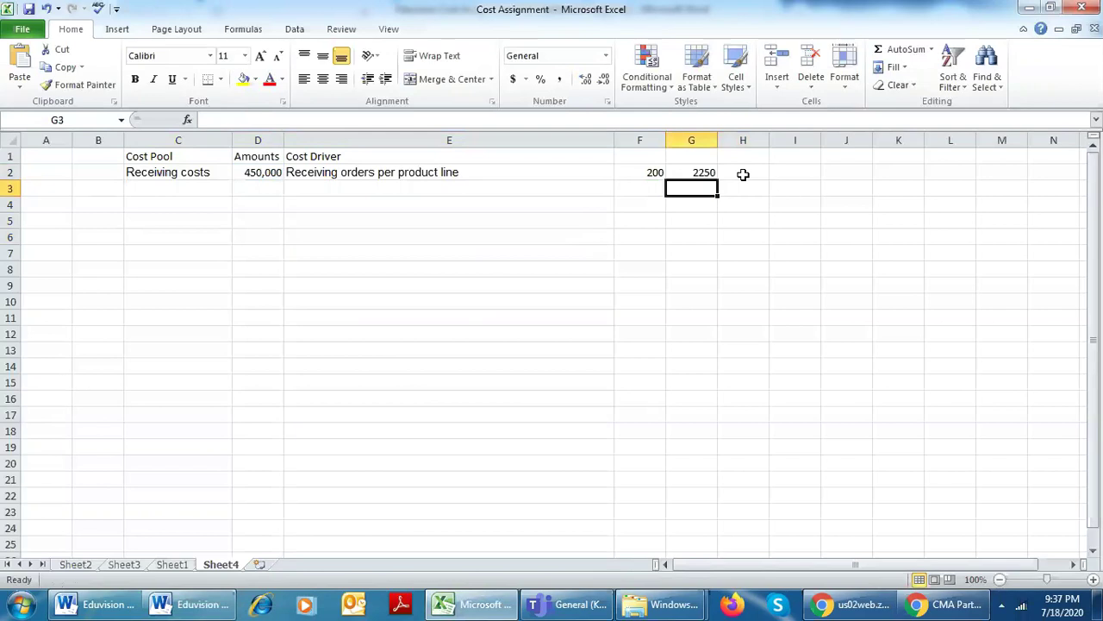
type("=")
key("Up")
key("Escape")
key("Up")
Recheck Product A's receiving orders in the Word assignment and calculate its receiving cost in H2 with the formula +G2*50.
key("alt+Tab")
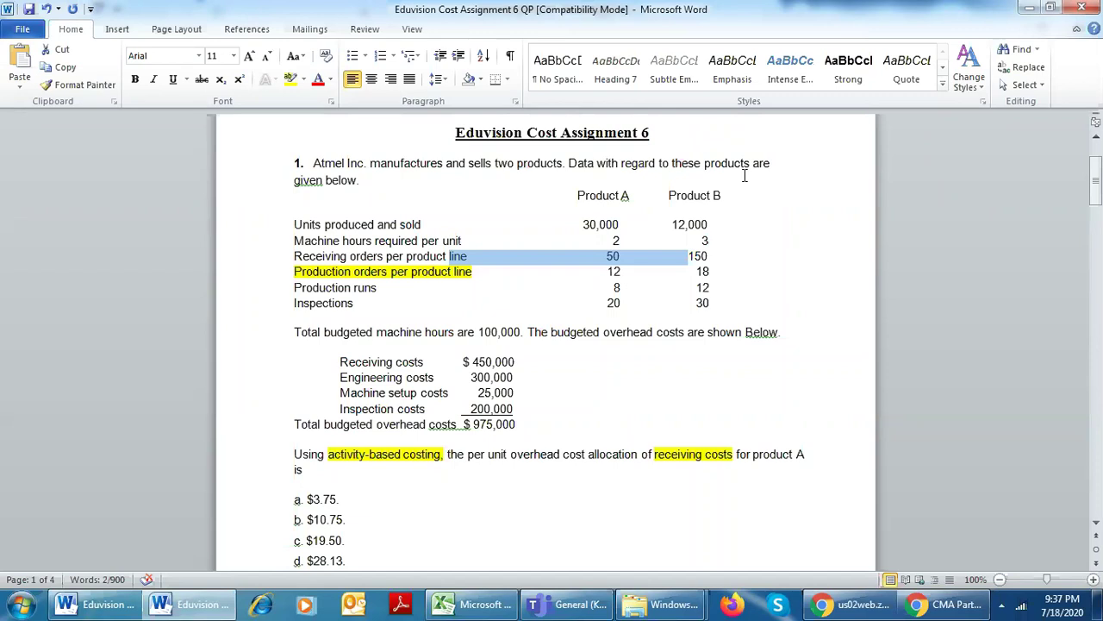
key("alt+Tab")
left_click(743, 175)
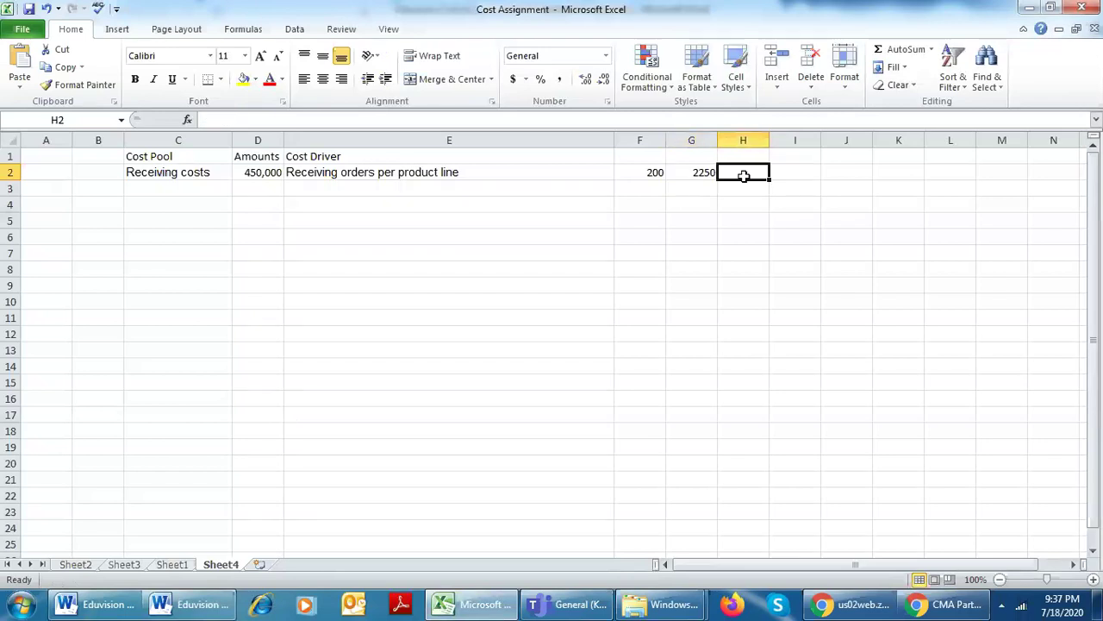
key("alt+Tab")
key("alt+Tab")
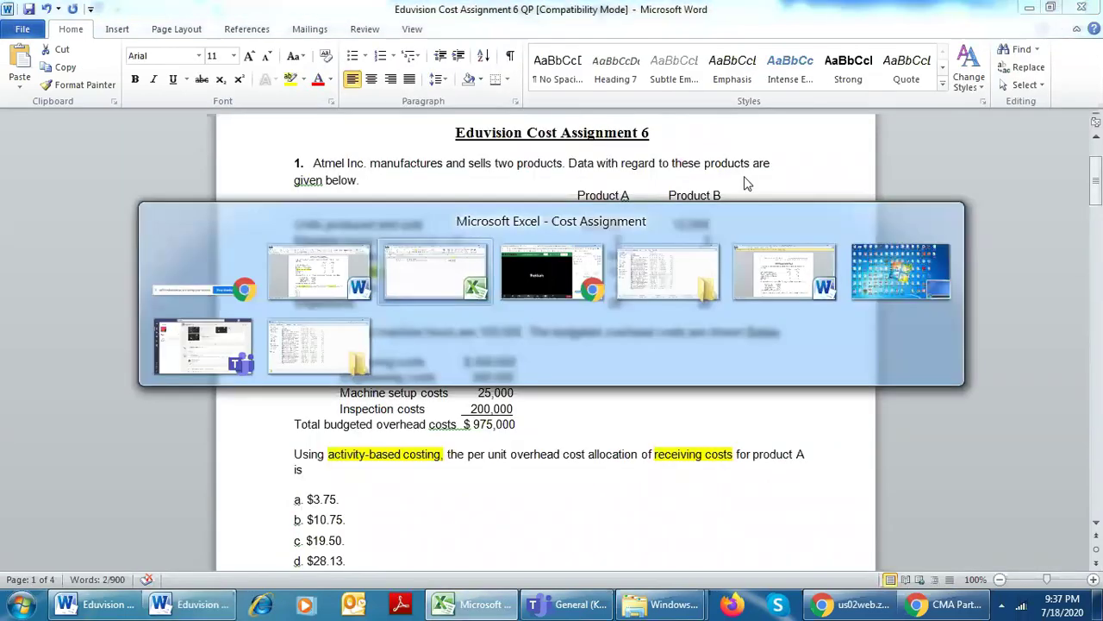
type("+")
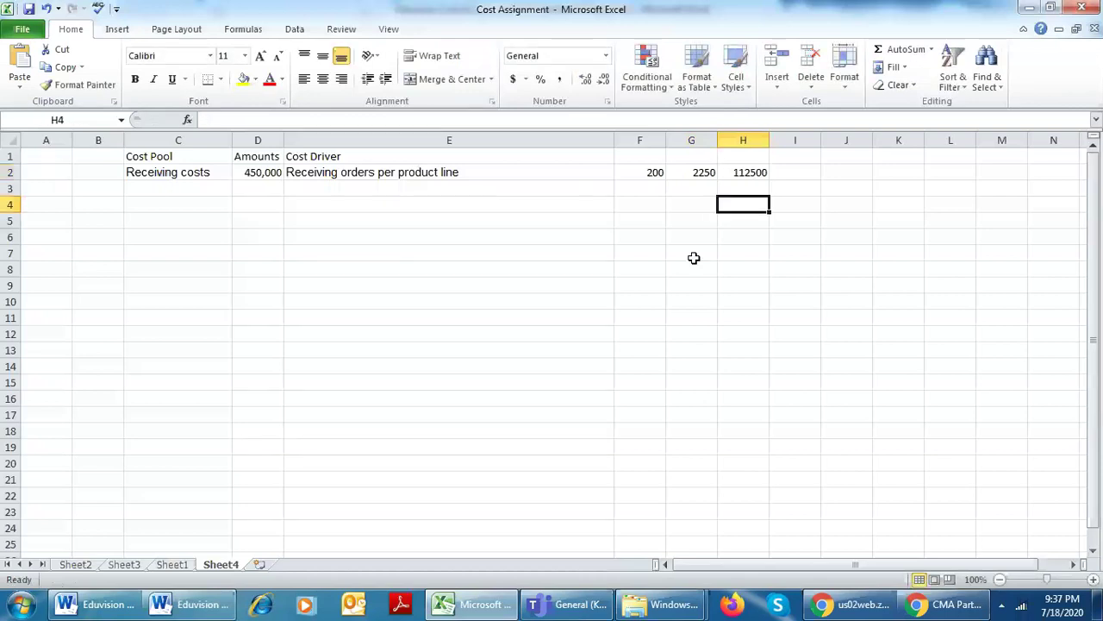
Enter Product A's 30000 units in H4 and calculate the per-unit receiving cost in H5 by dividing H2 by H4.
type("30000")
key("Return")
type("+")
key("Up")
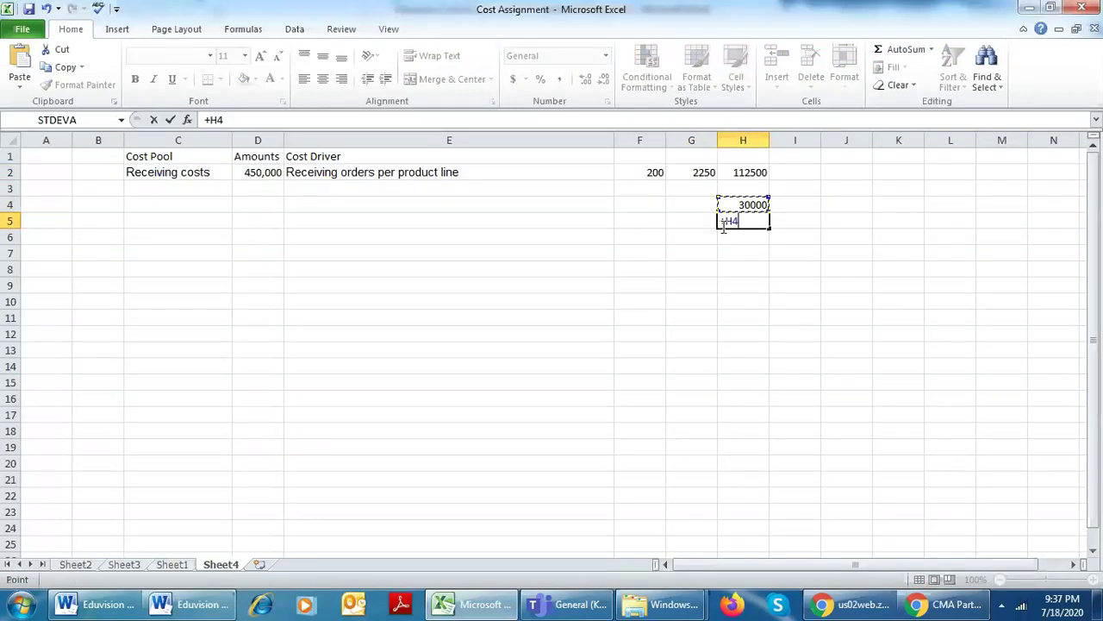
key("Up")
key("Up")
type("/")
key("Up")
key("Return")
Review the receiving cost calculation for Product A across row 2 and down column H.
key("Up")
key("Up")
key("Up")
key("Up")
key("shift+Down")
key("shift+Down")
key("shift+Down")
key("shift+Left")
key("Left")
key("Left")
key("Right")
key("Right")
key("shift+Down")
key("shift+Down")
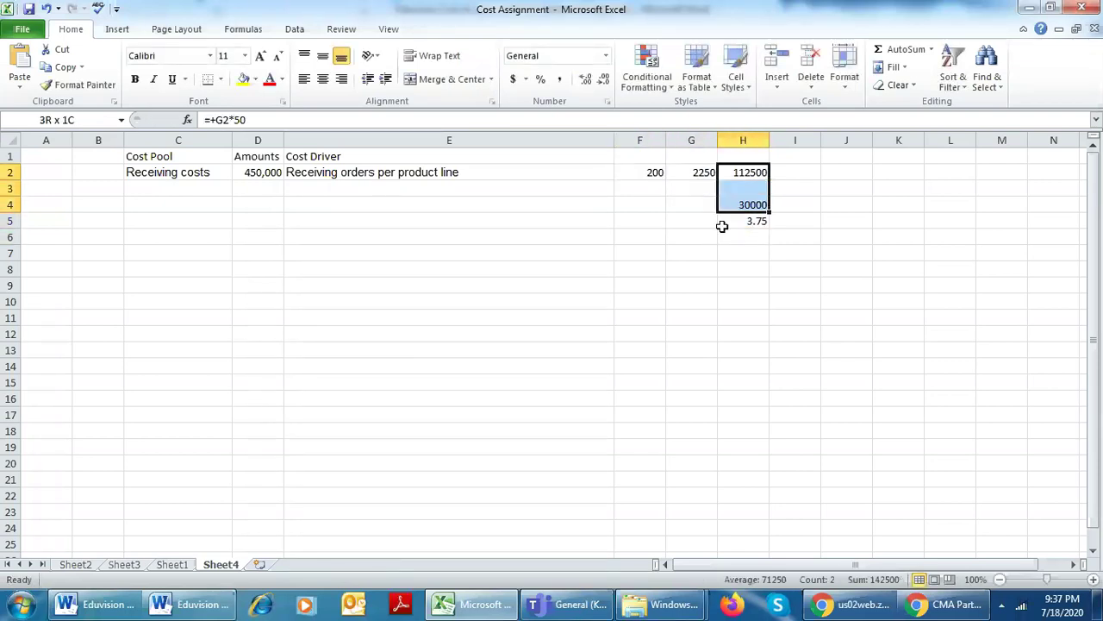
key("shift+Down")
key("shift+Left")
key("shift+Left")
key("shift+Home")
key("shift+Up")
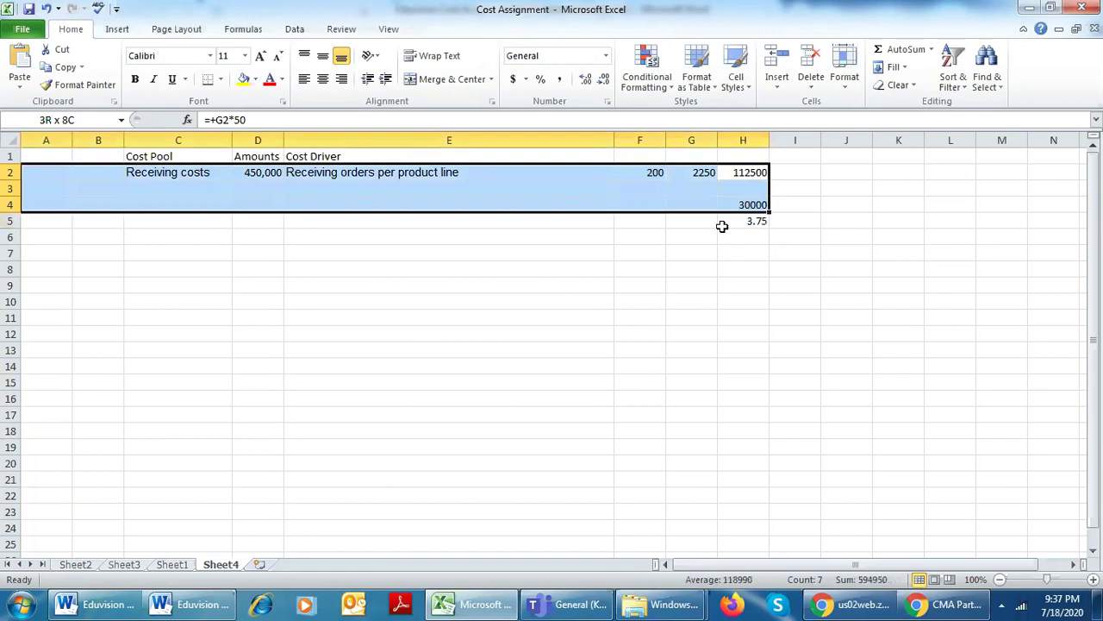
left_click(583, 263)
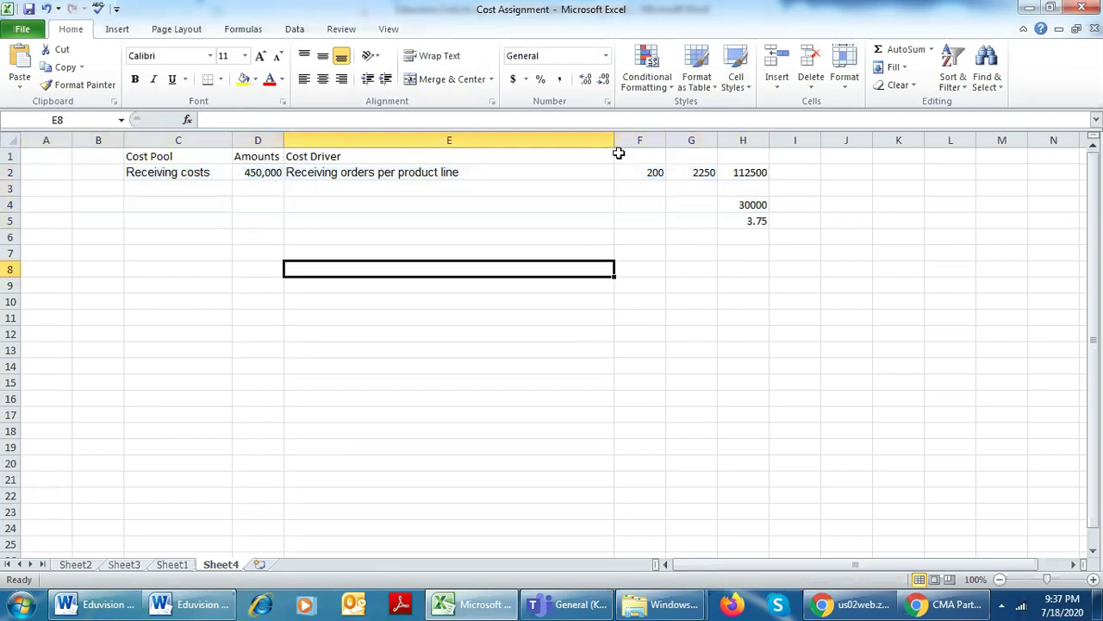
Narrow column E to its text and enter the headers Total of Driver in F1 and Cost per Driver in G1.
left_click_drag(615, 138, 464, 136)
left_click(374, 221)
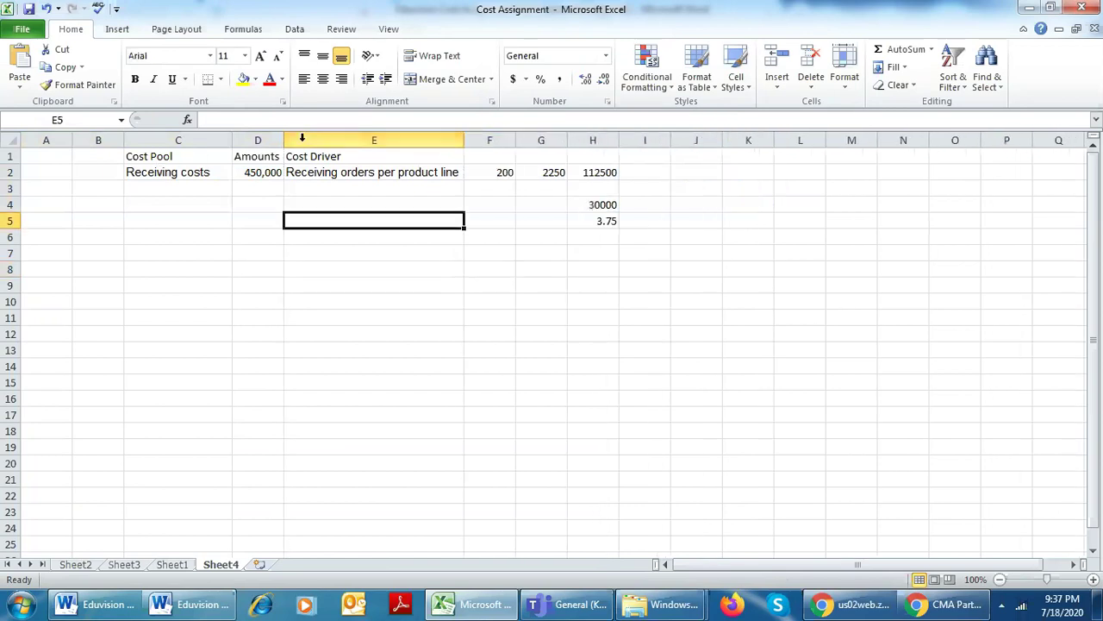
left_click(500, 173)
key("Up")
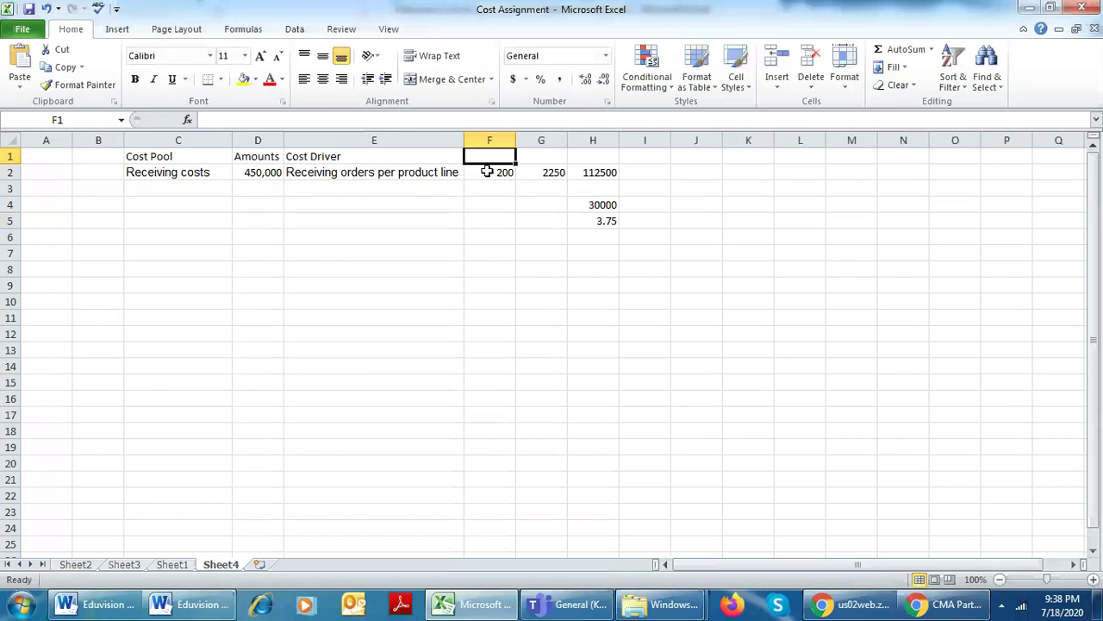
type("Total")
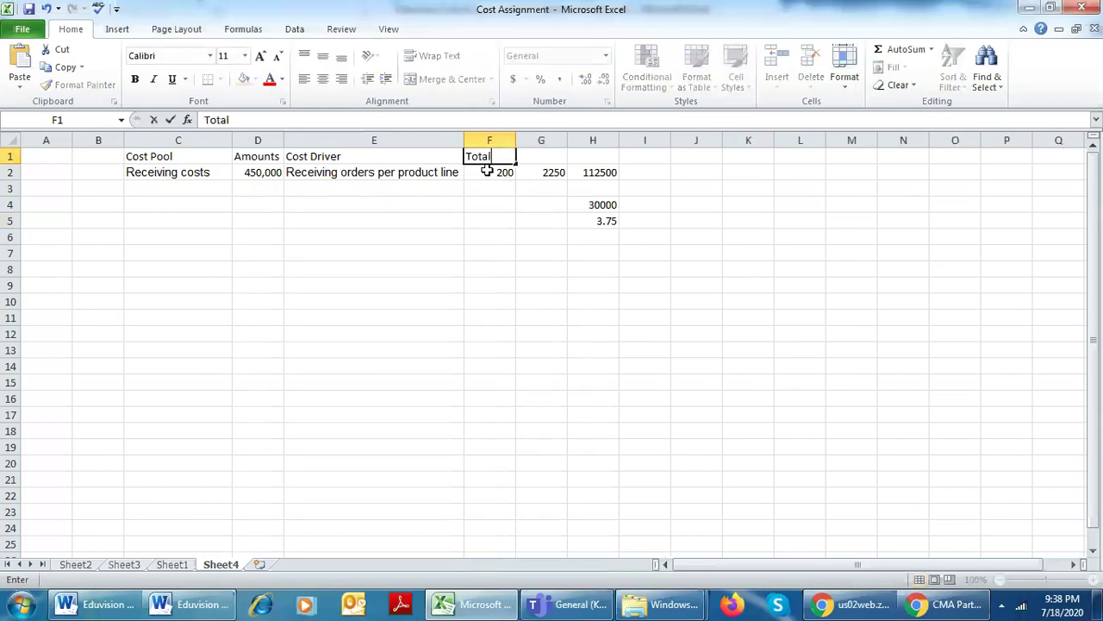
type(" of Driver")
key("Tab")
type("Co")
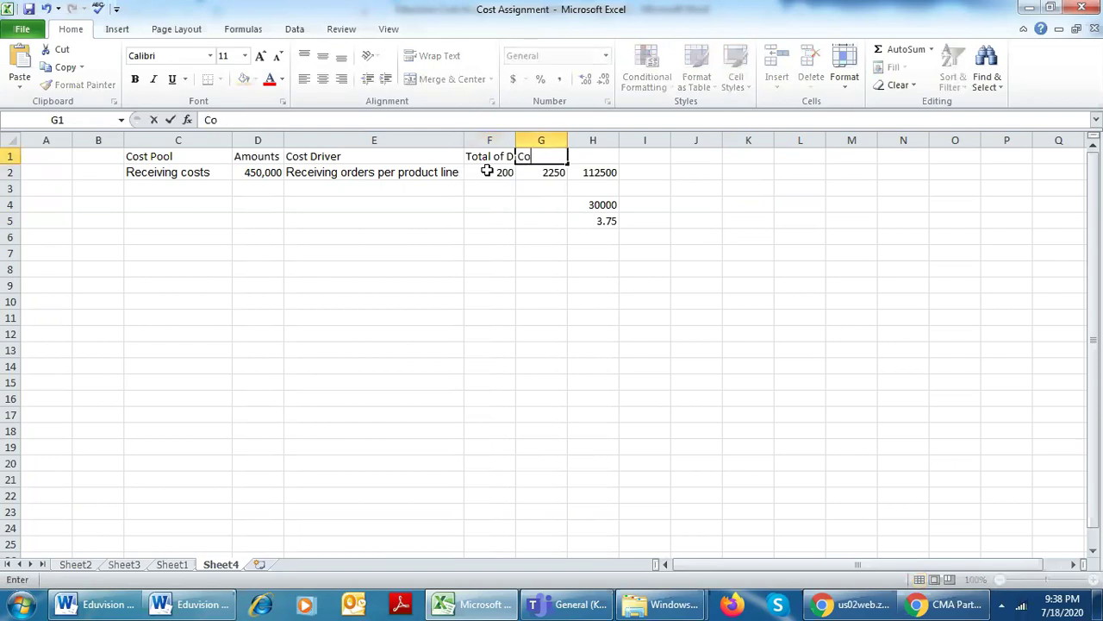
type("st per Driver")
key("Return")
Fit column F's width to its Total of Driver header.
key("Down")
left_click(487, 170)
key("Up")
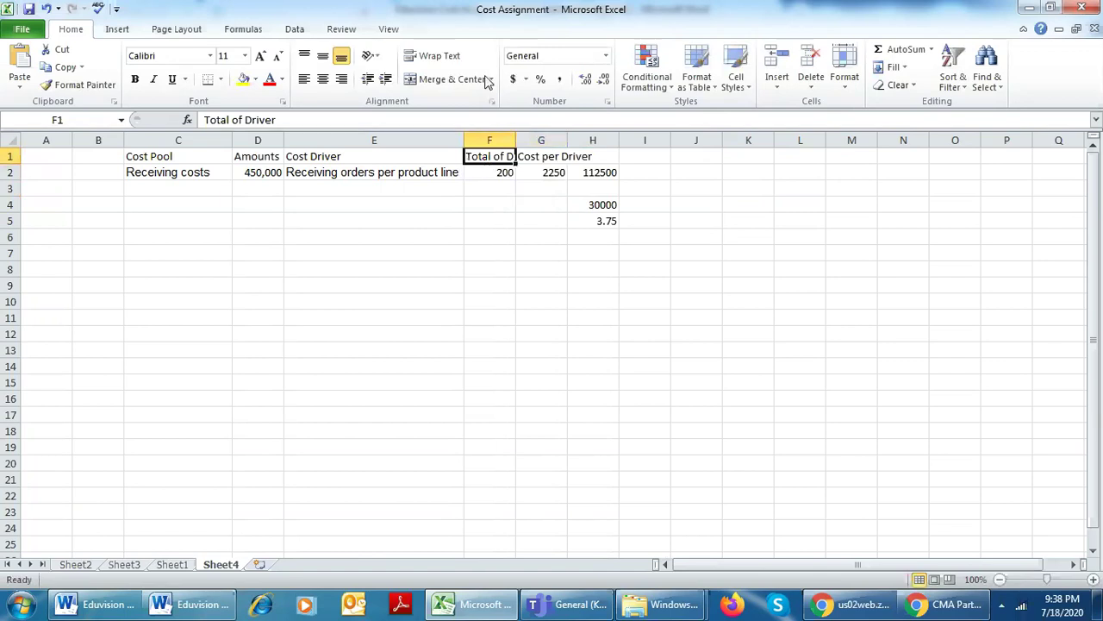
double_click(515, 140)
Review the driver total, the cost per driver formula and Product A's overhead formula in row 2.
left_click(513, 211)
left_click(509, 173)
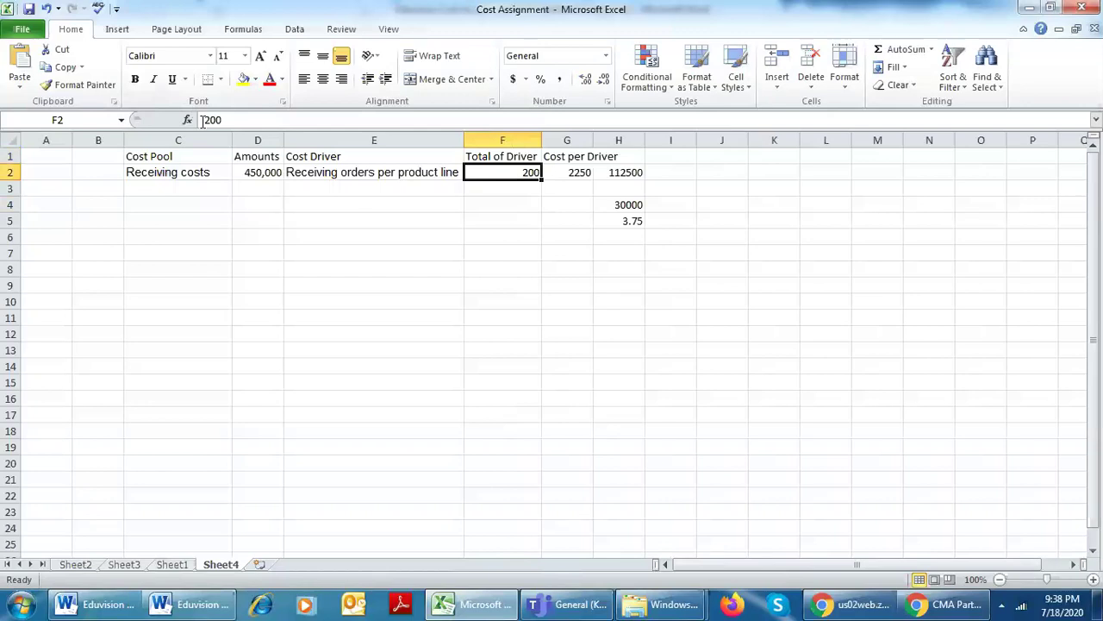
left_click(520, 234)
left_click(492, 173)
left_click(572, 173)
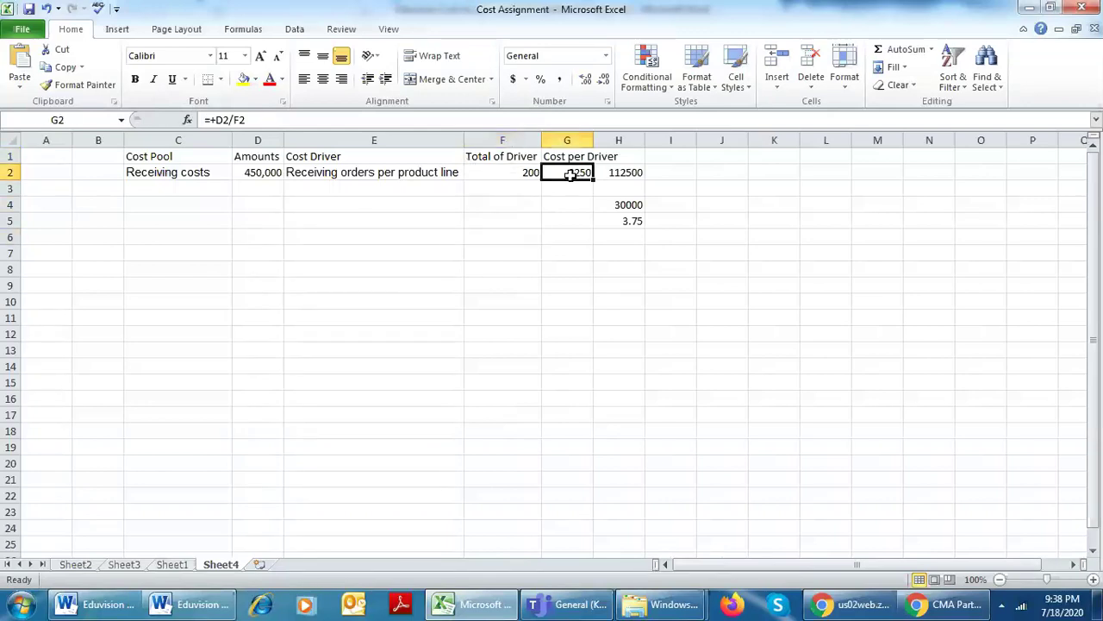
key("F2")
left_click(624, 175)
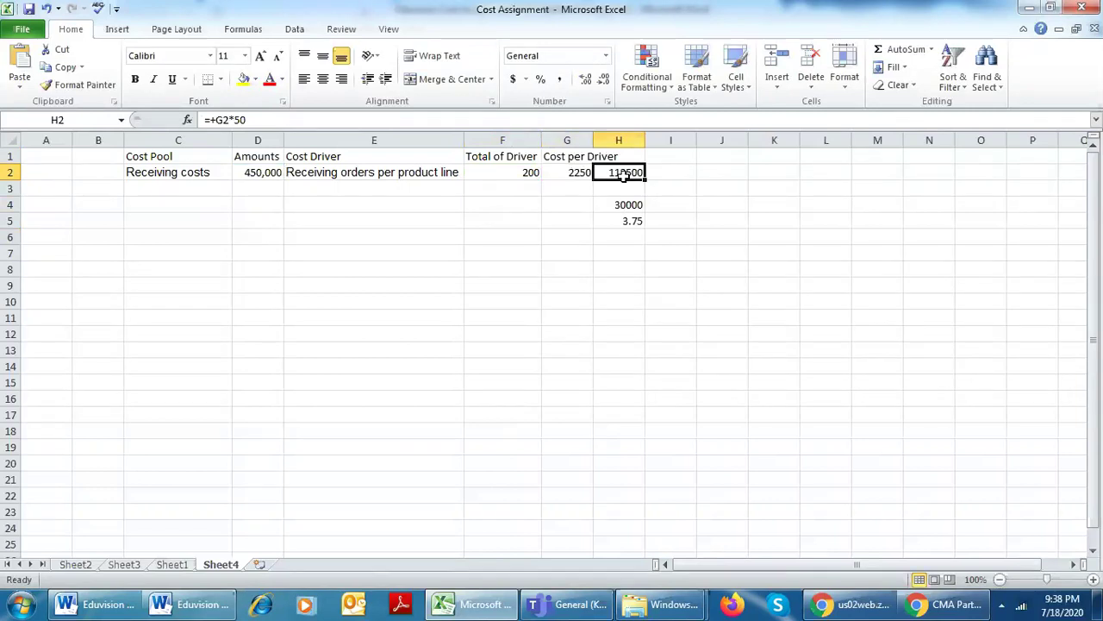
left_click(612, 207)
left_click(621, 174)
key("F2")
key("Escape")
Widen column G to fit its header and enter the header OH cost for A in H1.
left_click(595, 156)
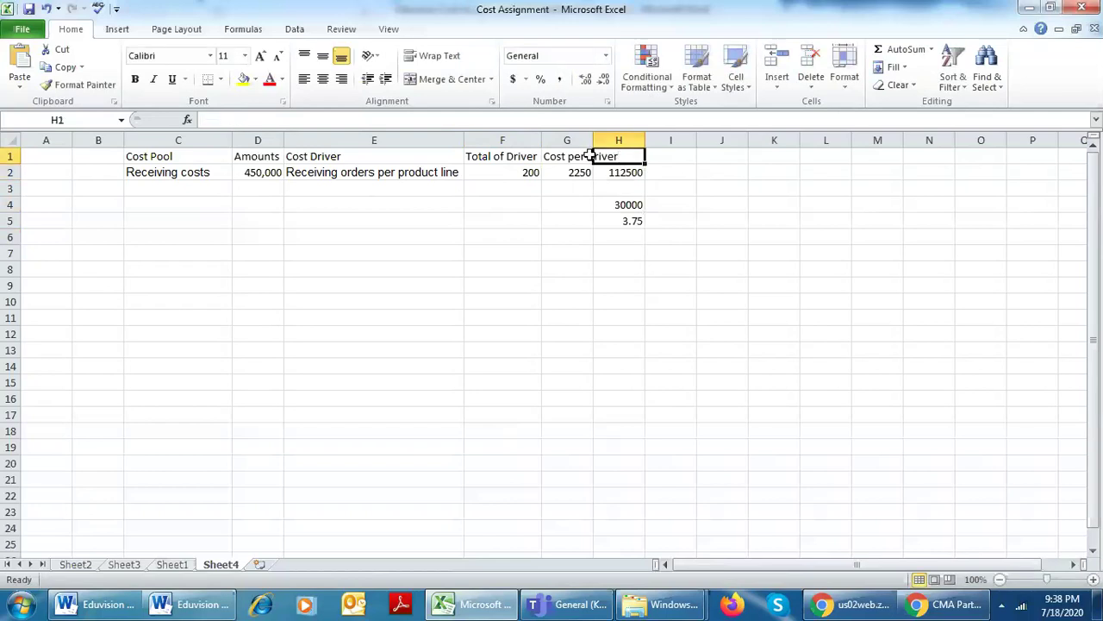
left_click(565, 156)
left_click_drag(594, 143, 623, 143)
left_click(658, 159)
type("OH")
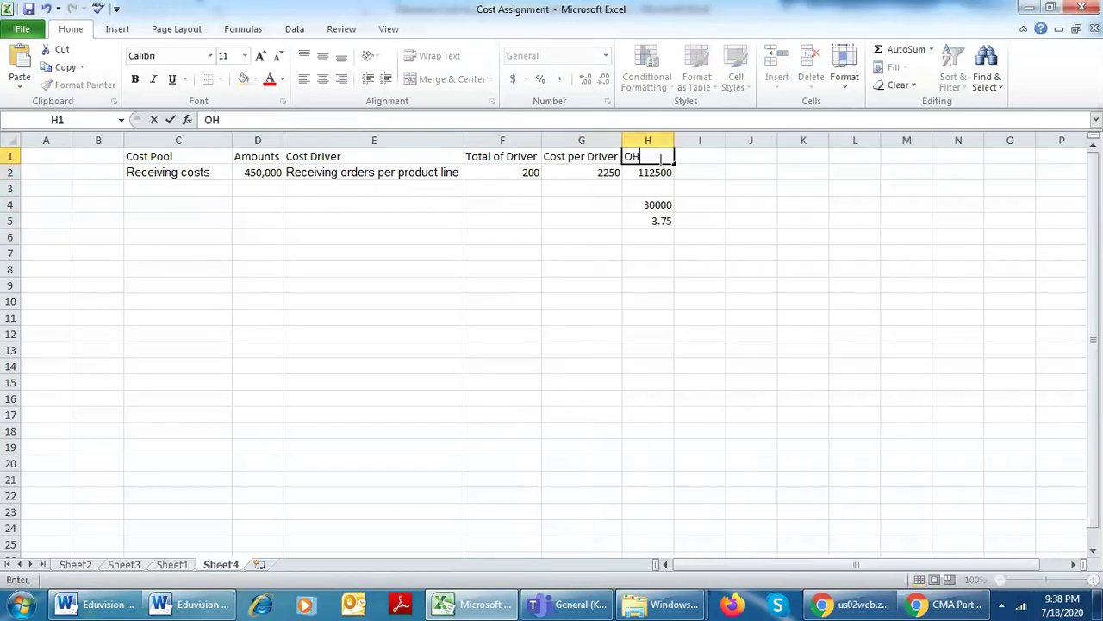
type(" cost for A")
key("Return")
Label Product A's unit quantity by entering Prod of A in G4.
key("Down")
key("Down")
key("F2")
key("Escape")
key("Left")
type("Prof")
key("BackSpace")
type("d of A")
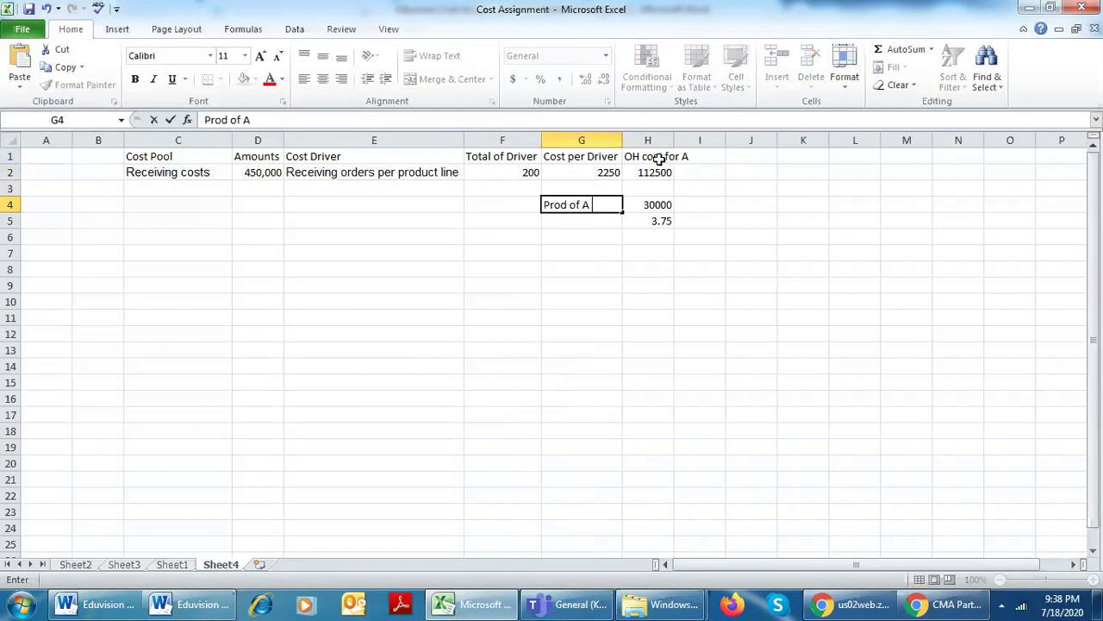
key("Return")
Label Product A's per-unit receiving cost by entering Cost/A in G5.
key("Right")
key("F2")
key("Escape")
key("Left")
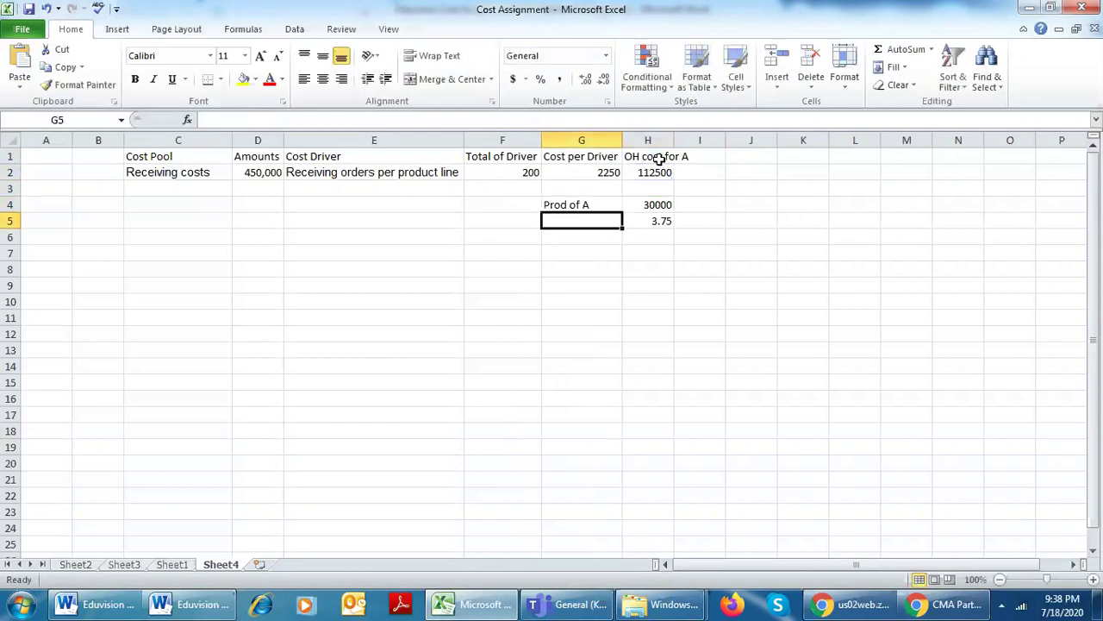
type("Cost")
type("/")
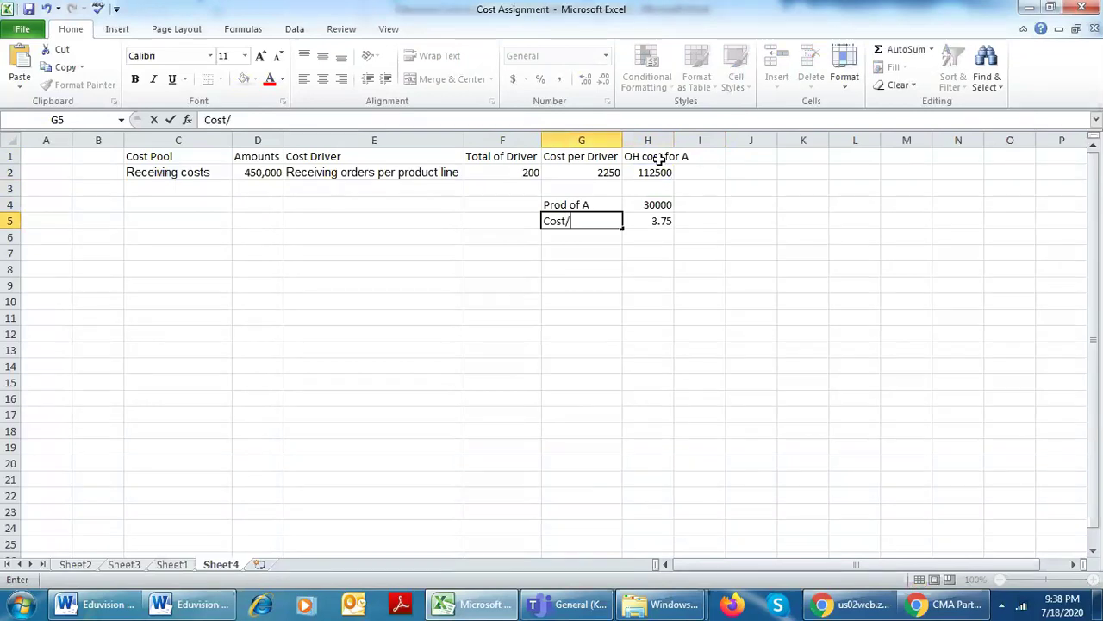
type("A")
key("Return")
Review Product A's overhead cost, unit quantity and per-unit cost in column H.
key("Up")
key("Right")
key("Up")
key("Up")
left_click(658, 159)
key("shift+Down")
key("shift+Down")
key("shift+Down")
key("shift+Down")
Number the receiving cost calculation 1 in B1 and enter 2 in B7 for the second question.
key("Left")
key("Left")
key("Left")
key("Left")
key("Left")
key("Left")
type("1")
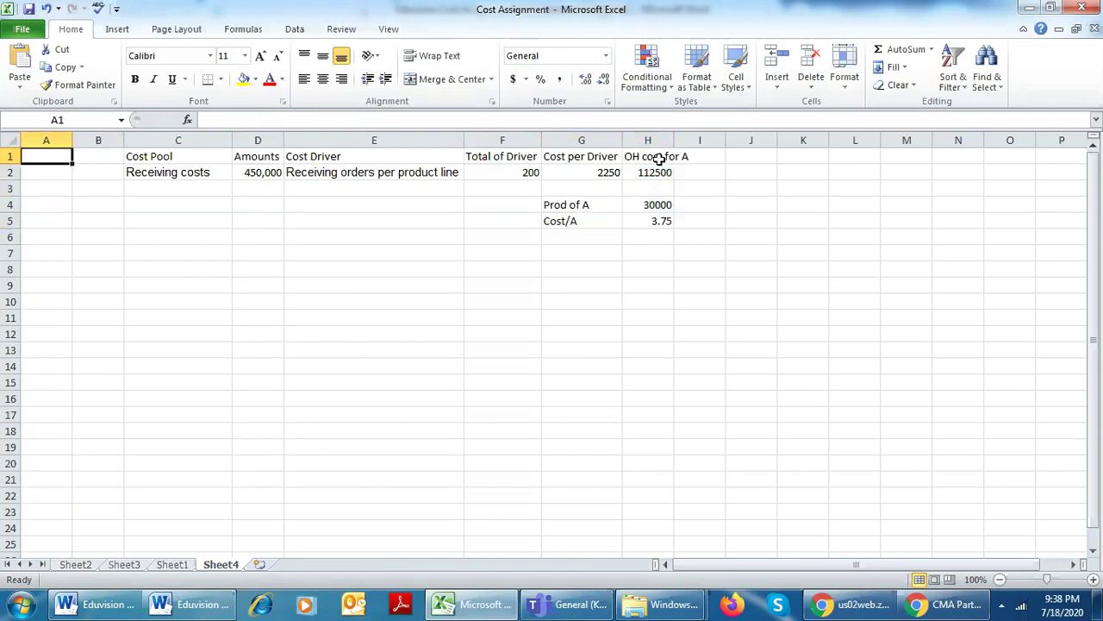
key("Return")
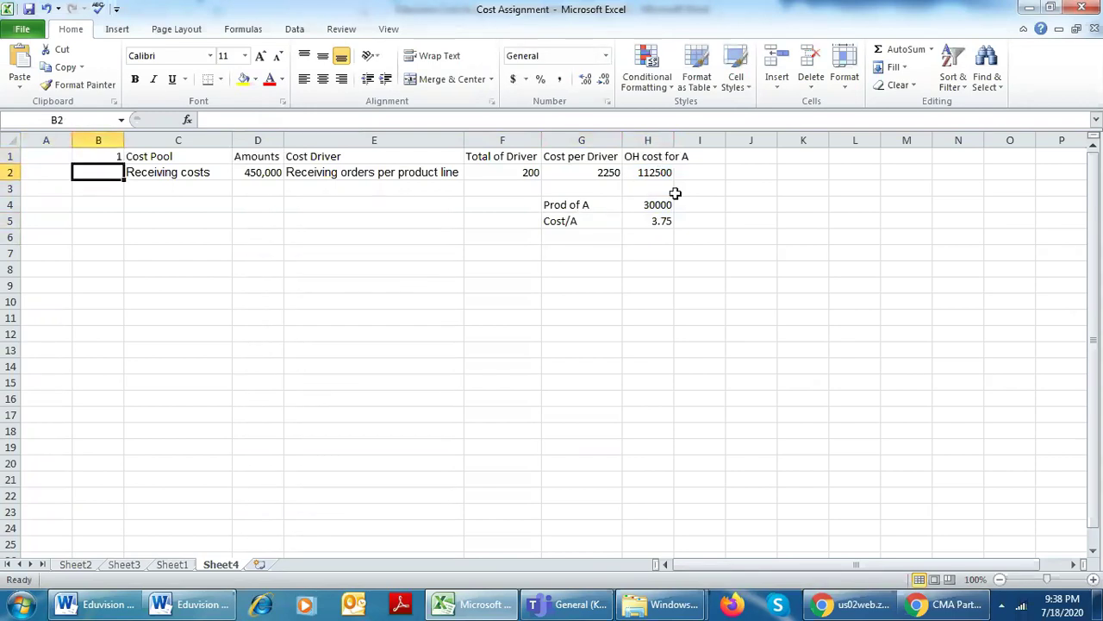
left_click(109, 250)
type("2")
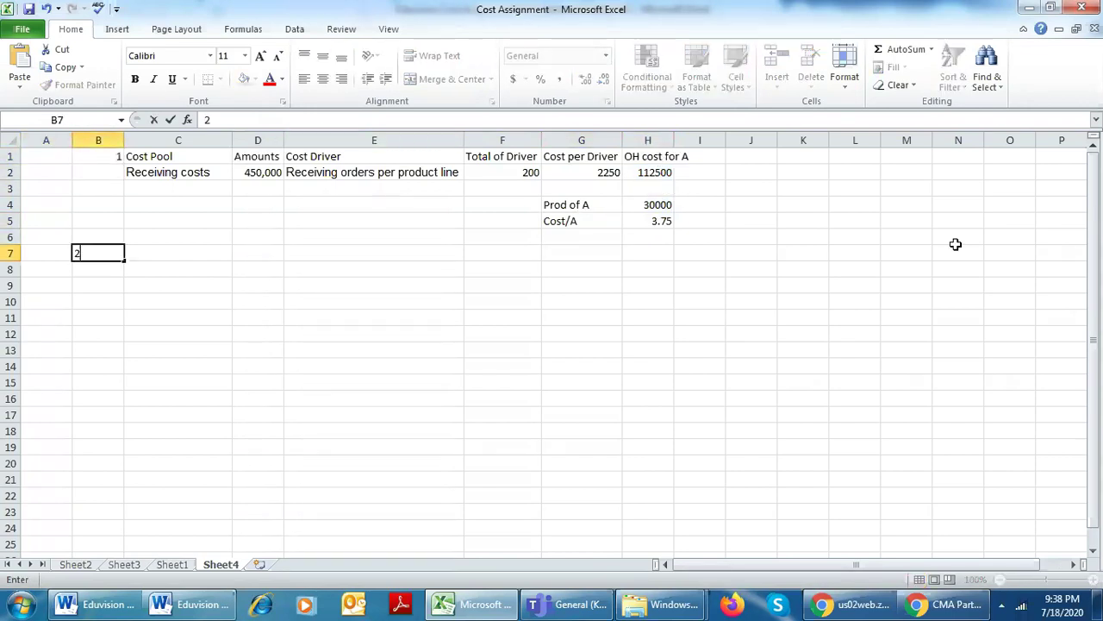
key("Return")
left_click(144, 253)
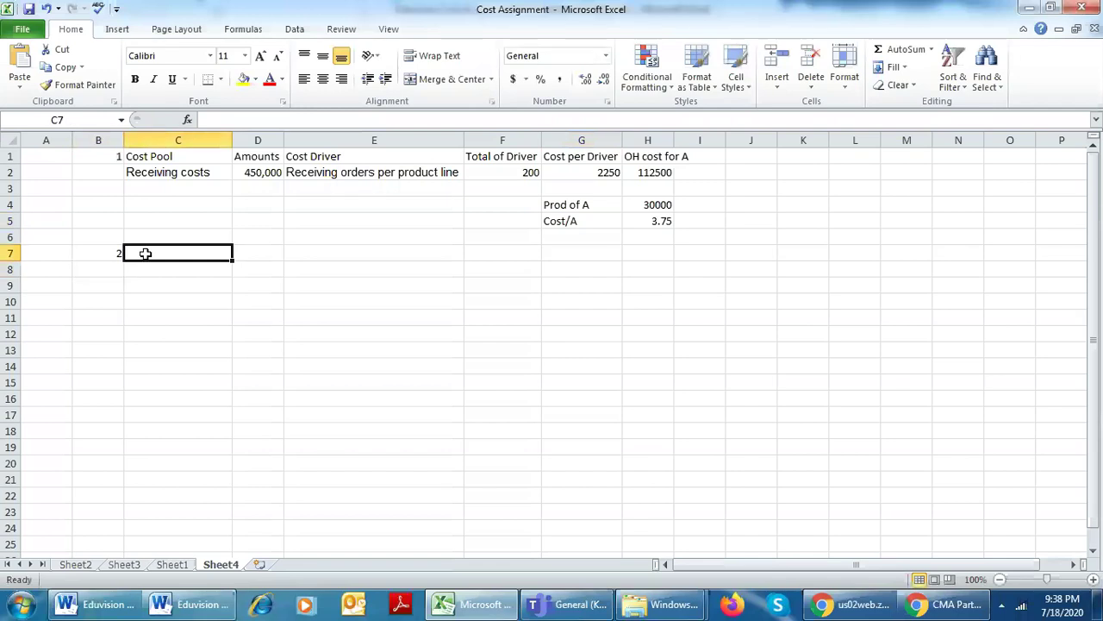
Switch to the Word assignment and highlight "plantwide overhead rates" and answer d (ABC, ABC) in question 2 in yellow.
key("alt+Tab")
scroll(439, 474, "down", 6)
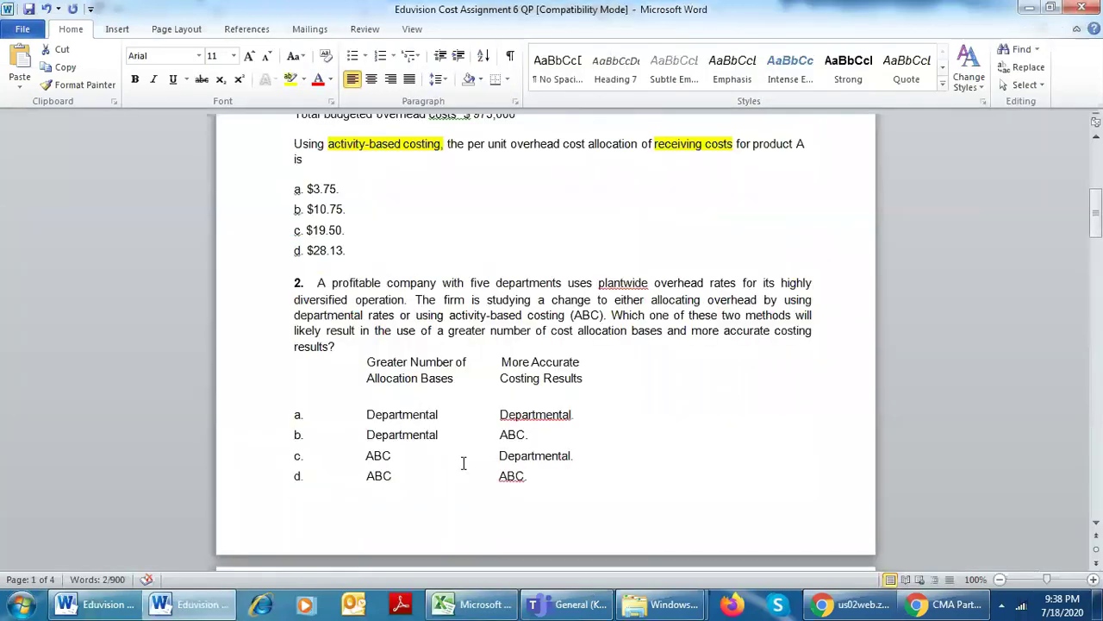
scroll(443, 430, "down", 1)
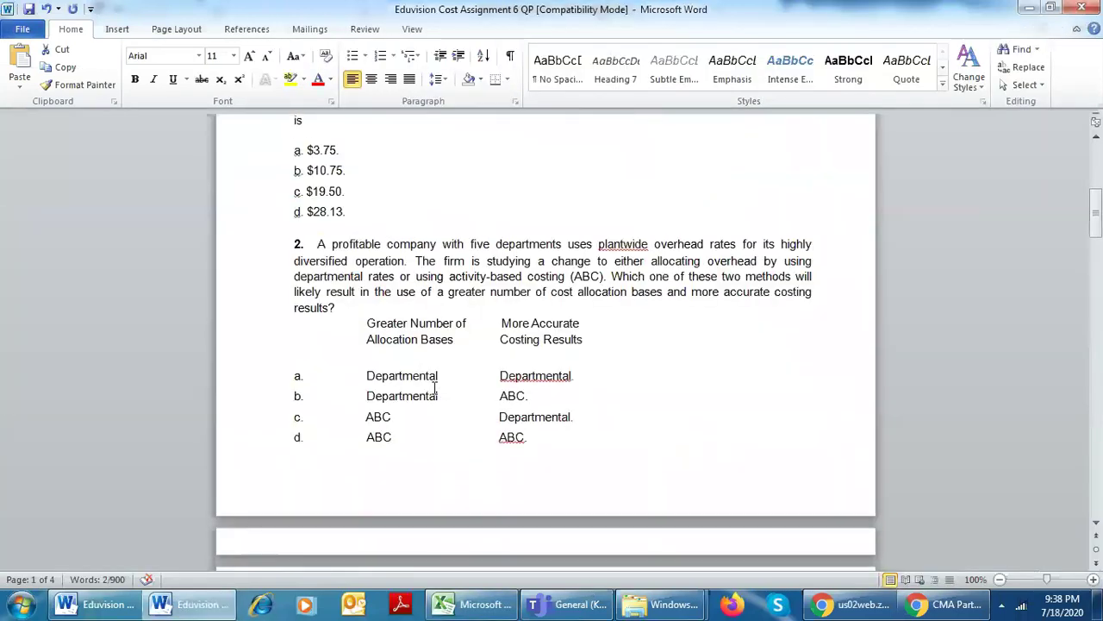
scroll(472, 345, "down", 3)
scroll(475, 345, "up", 2)
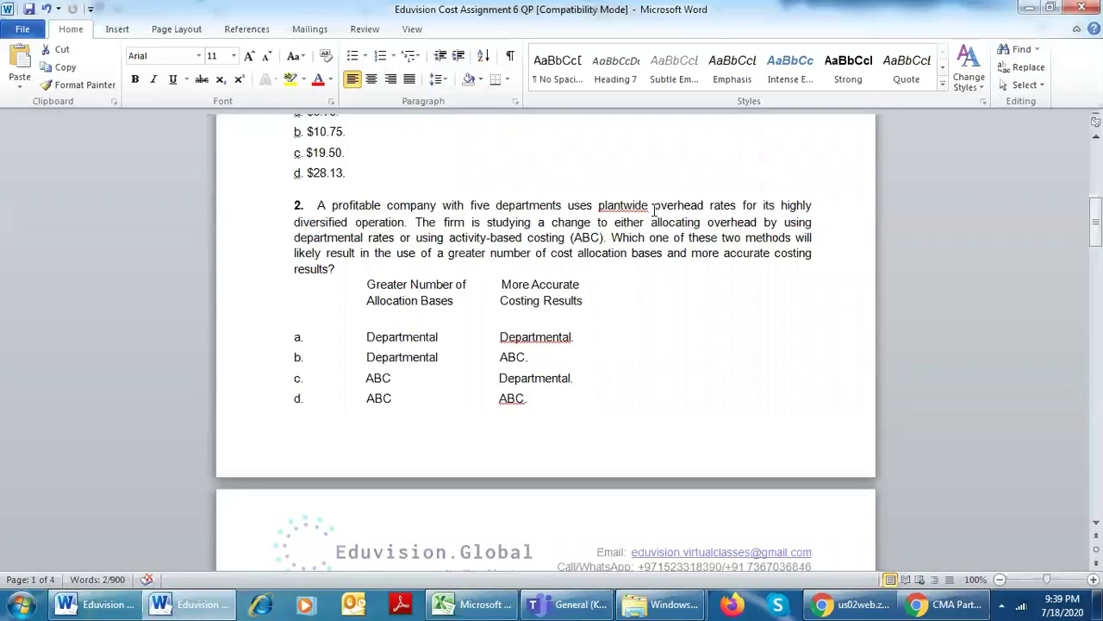
left_click_drag(597, 205, 739, 210)
left_click(291, 79)
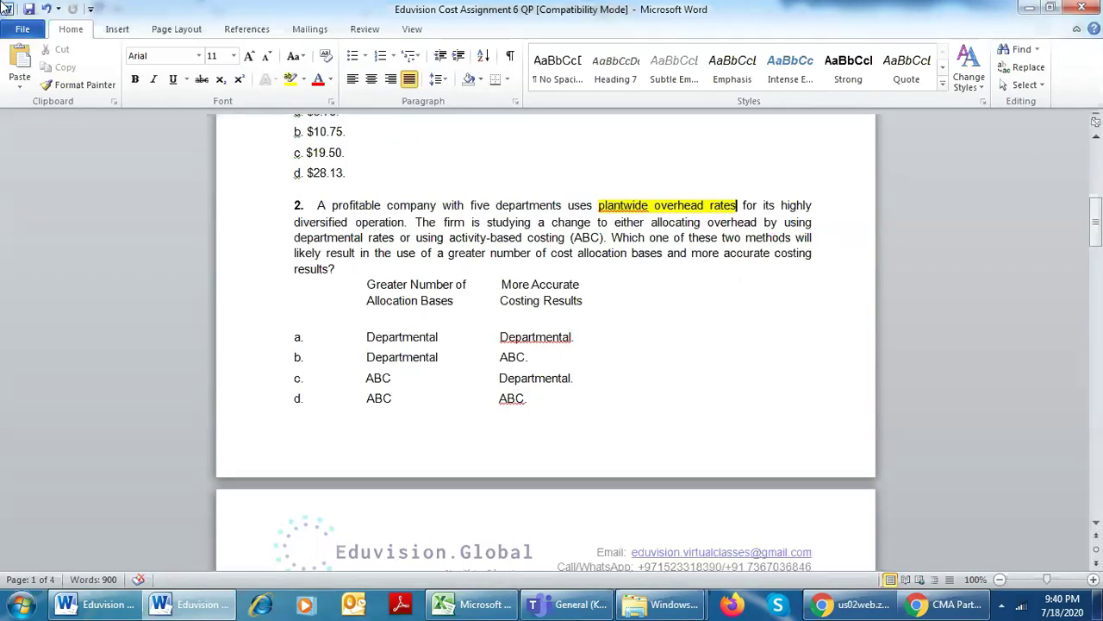
left_click_drag(532, 405, 253, 411)
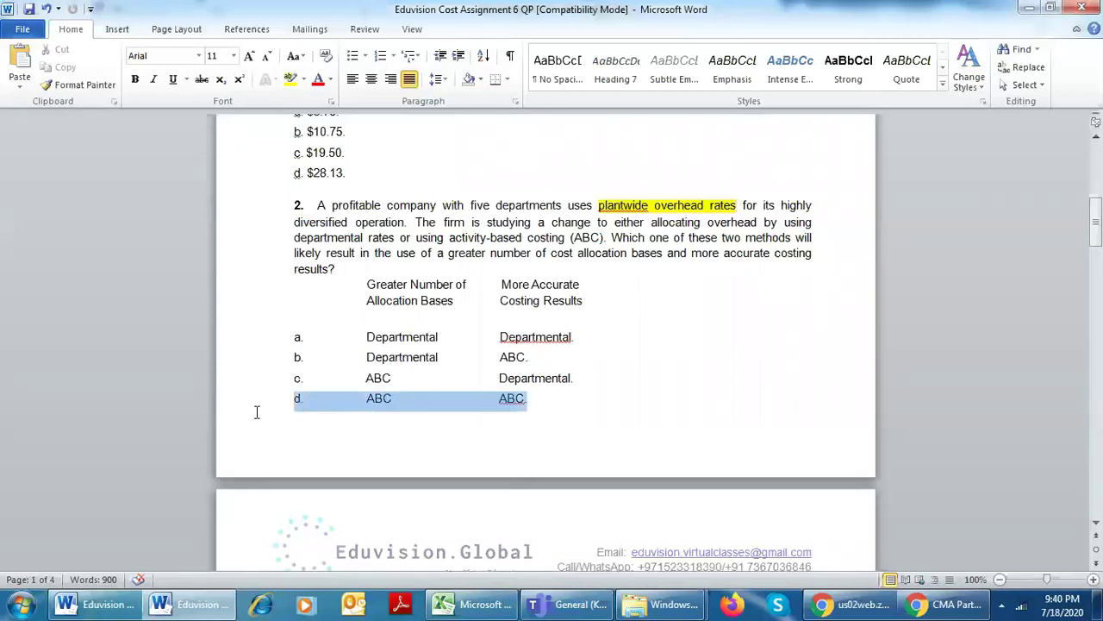
left_click(291, 79)
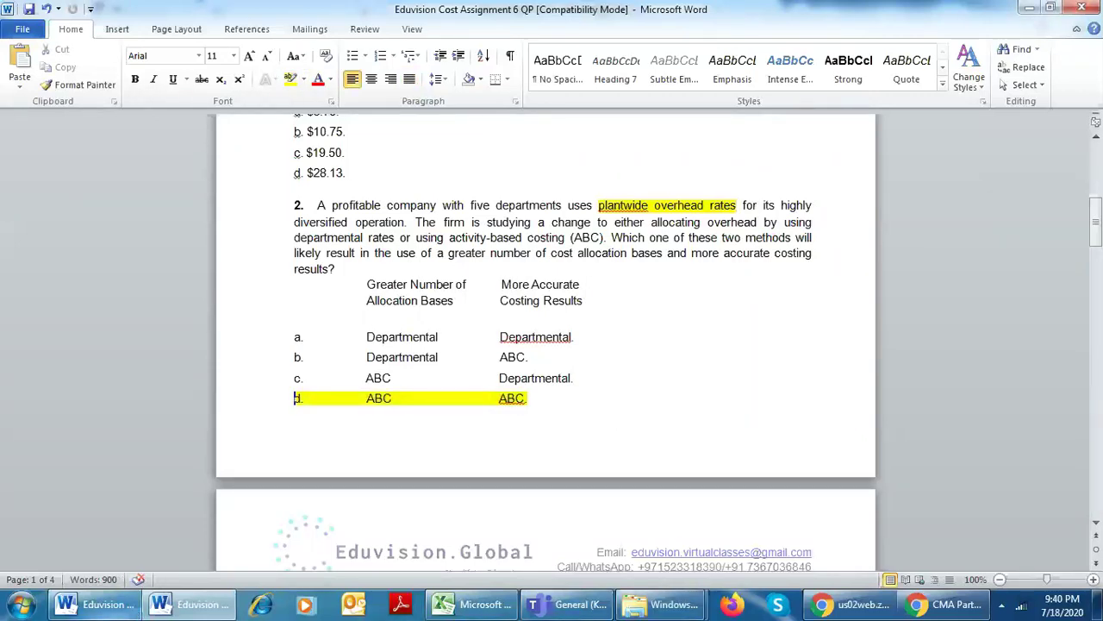
Check the explained answer to question 1 in the Eduvision Cost Assignment 6 Feedback document.
key("alt+Tab")
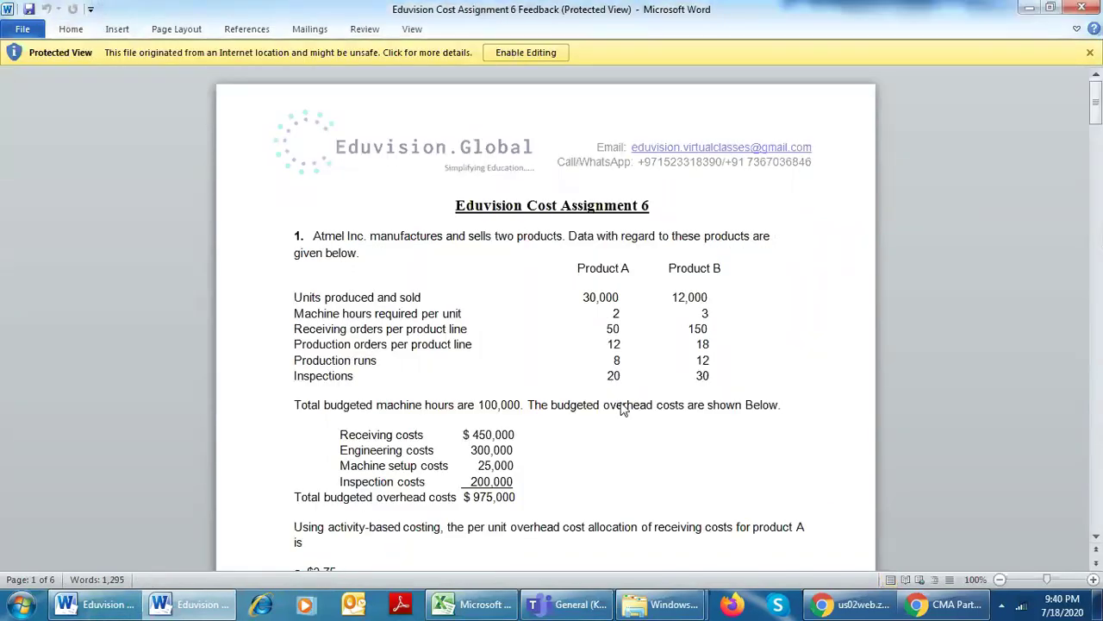
scroll(603, 422, "down", 4)
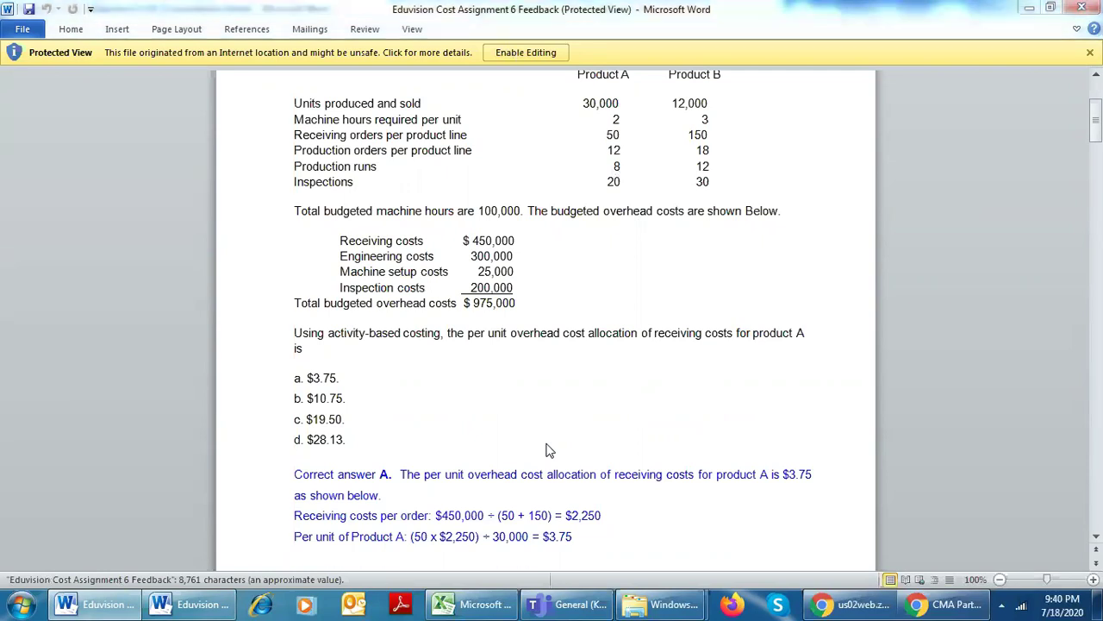
left_click(196, 609)
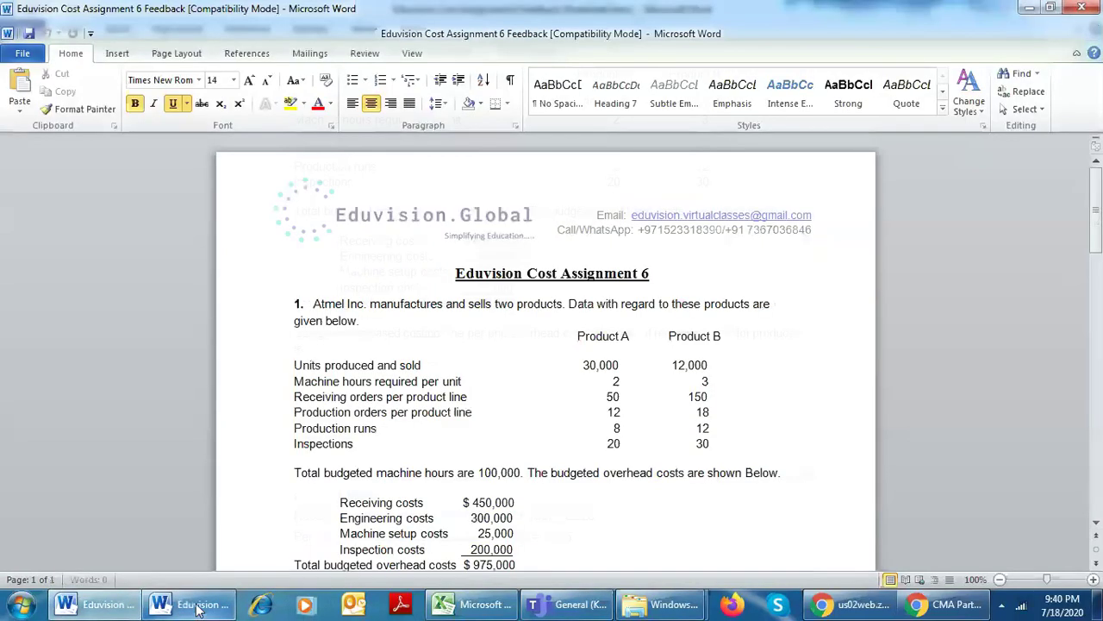
Highlight "screws and glue" and answer b (factory overhead) in question 3 of the question paper in yellow.
scroll(488, 423, "down", 6)
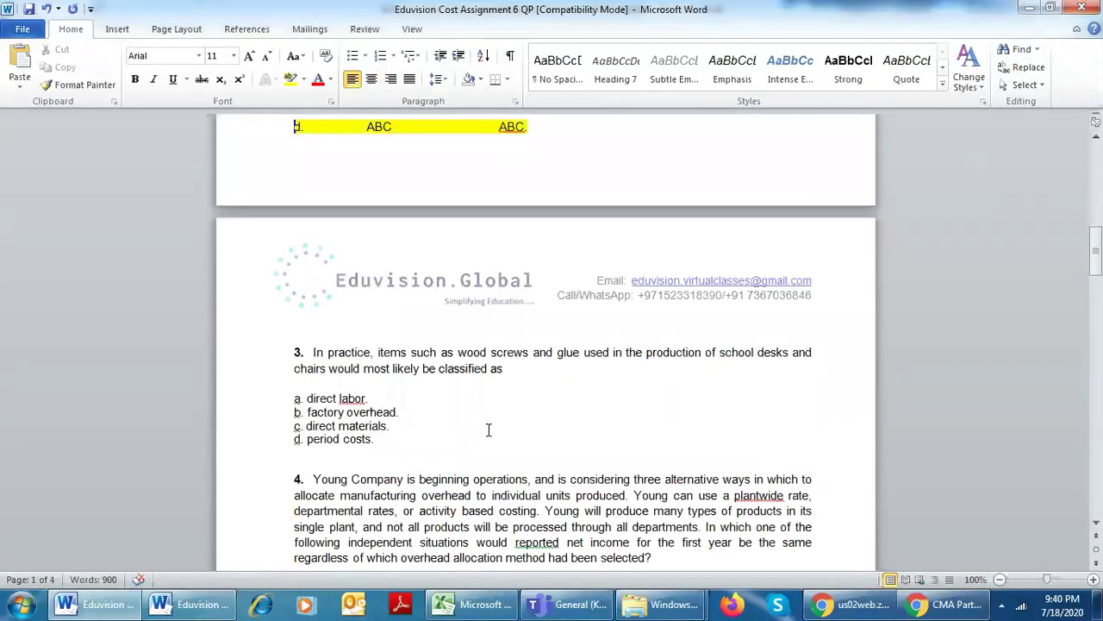
scroll(393, 414, "down", 1)
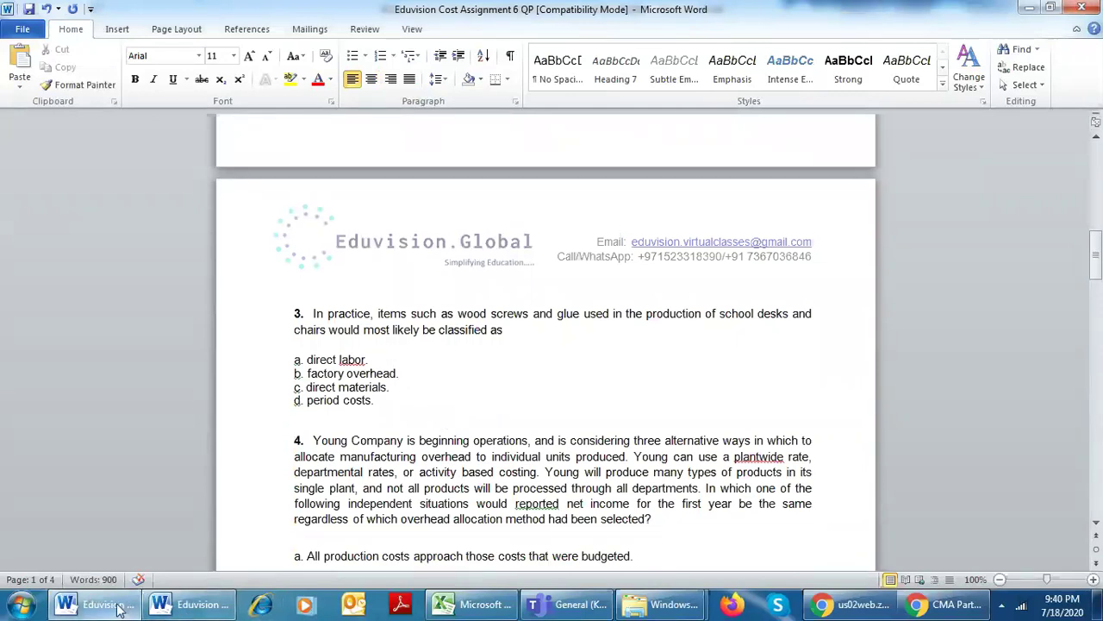
mouse_move(101, 597)
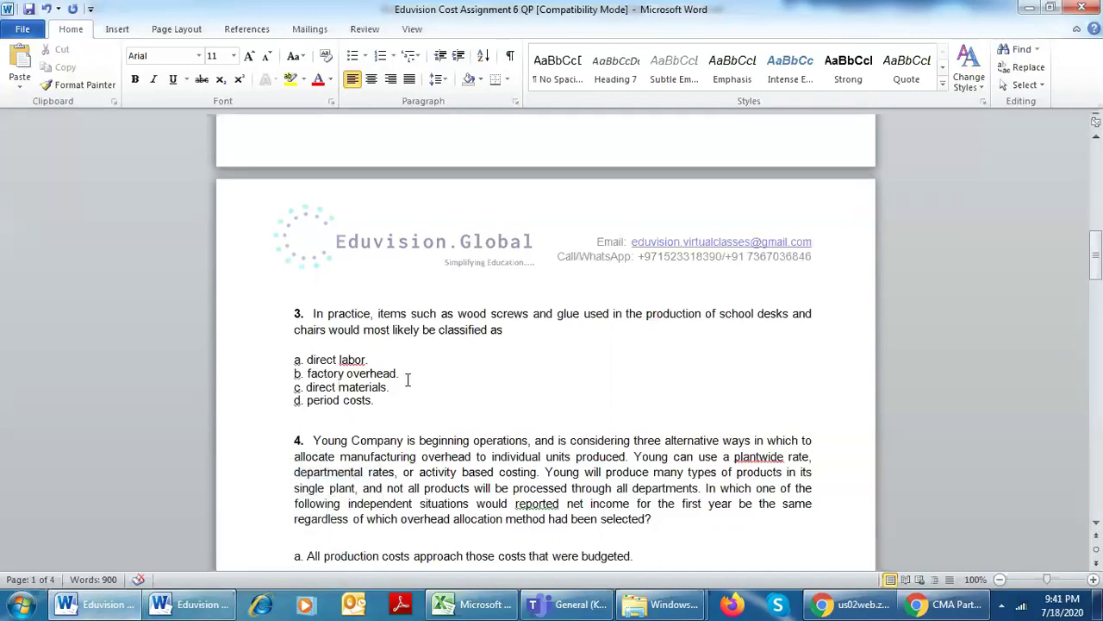
left_click_drag(399, 373, 293, 372)
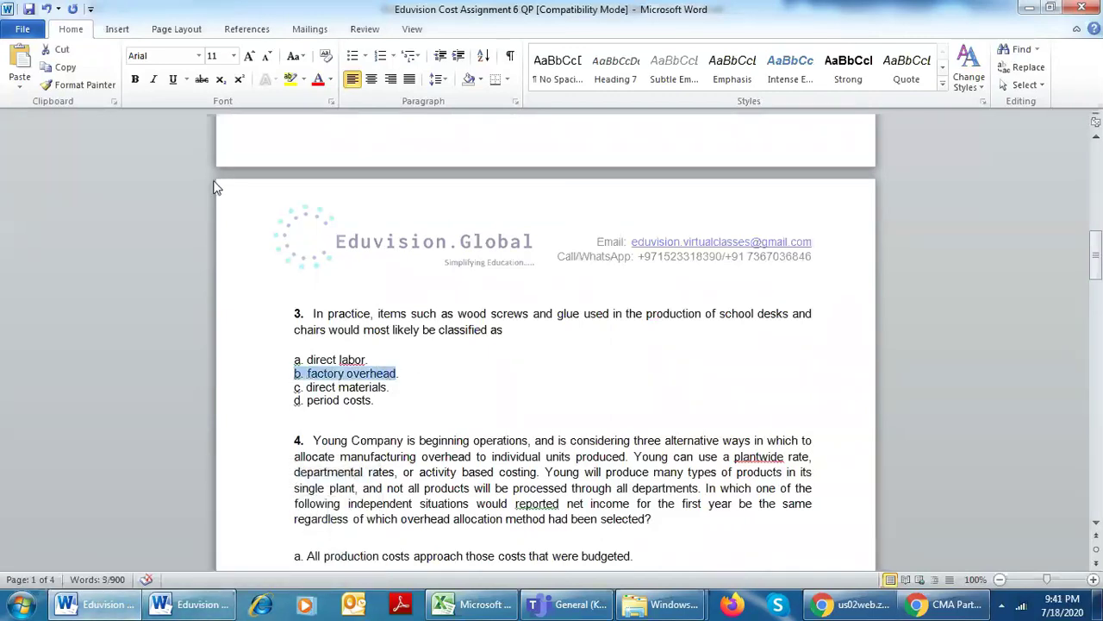
left_click_drag(493, 316, 581, 327)
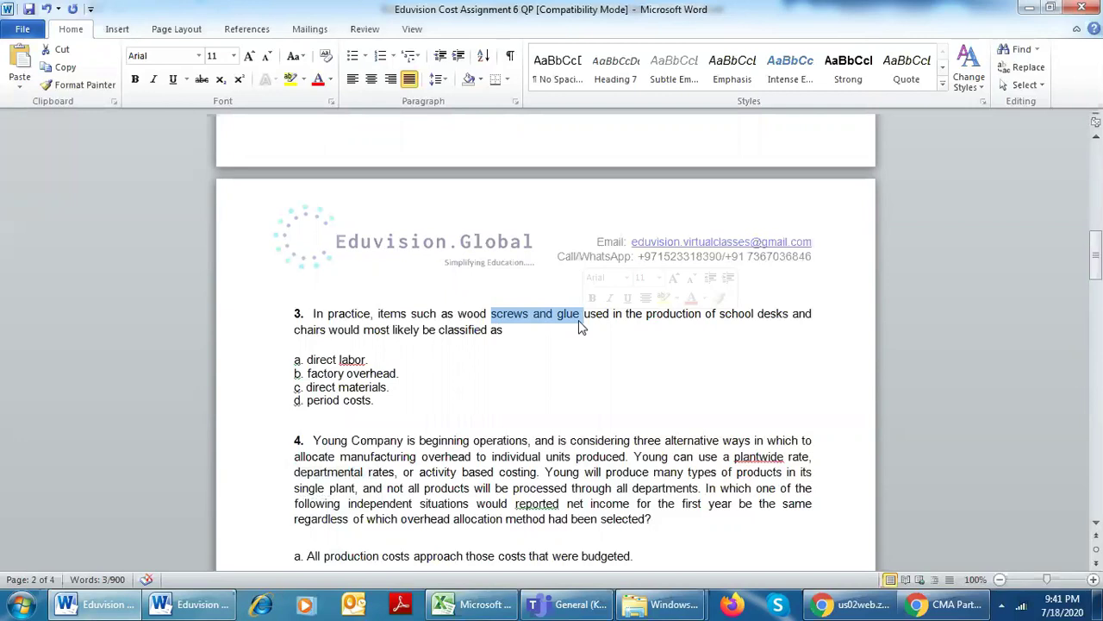
left_click(290, 78)
scroll(509, 392, "down", 4)
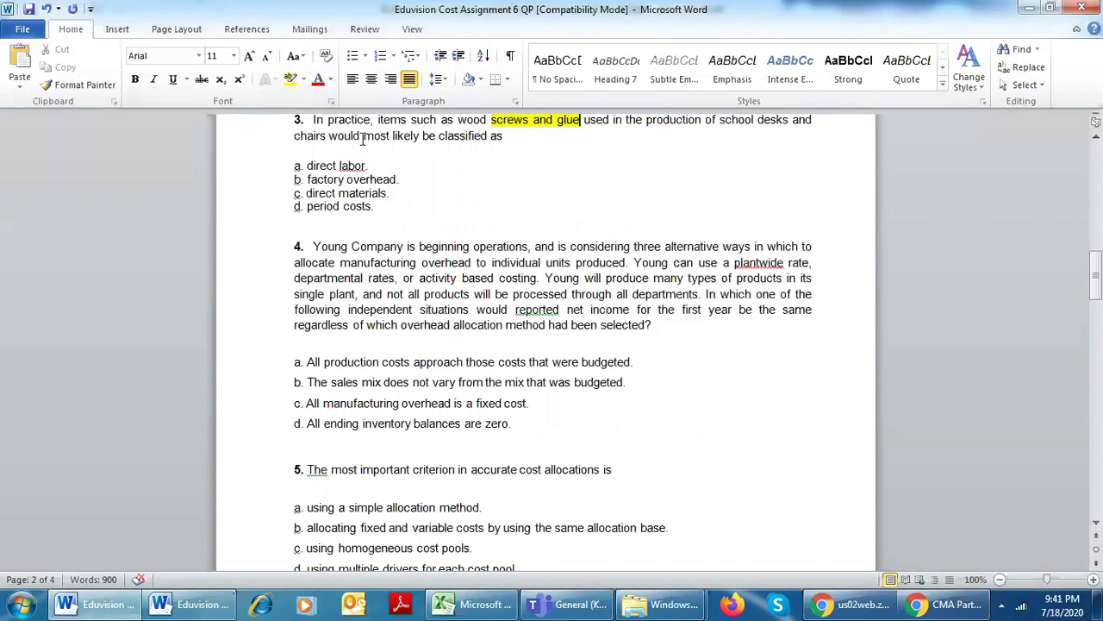
left_click_drag(398, 179, 293, 179)
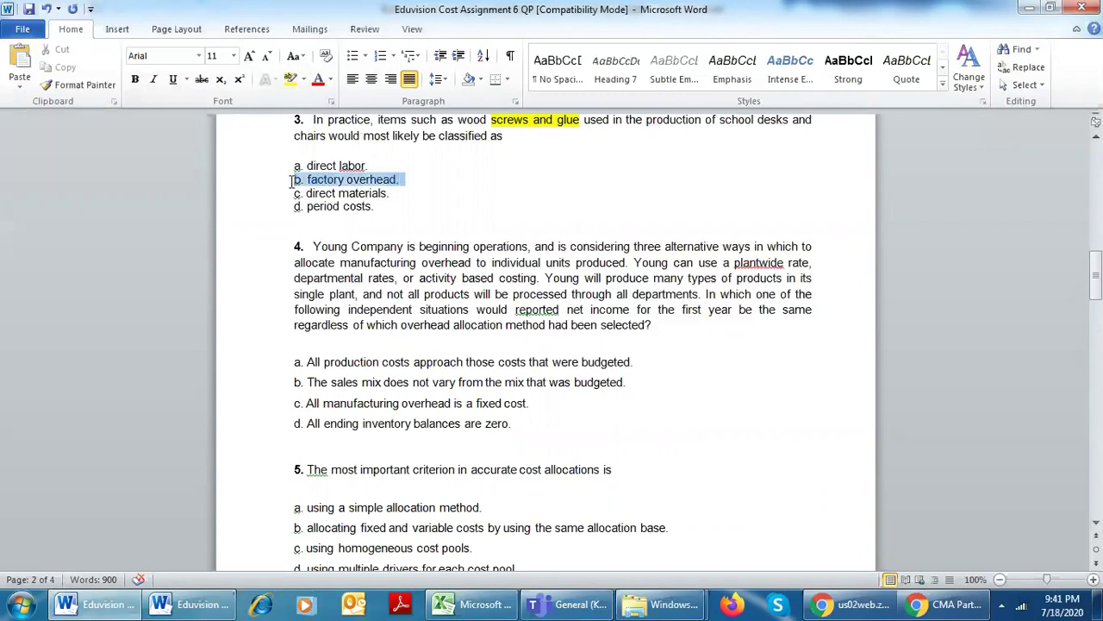
left_click(292, 79)
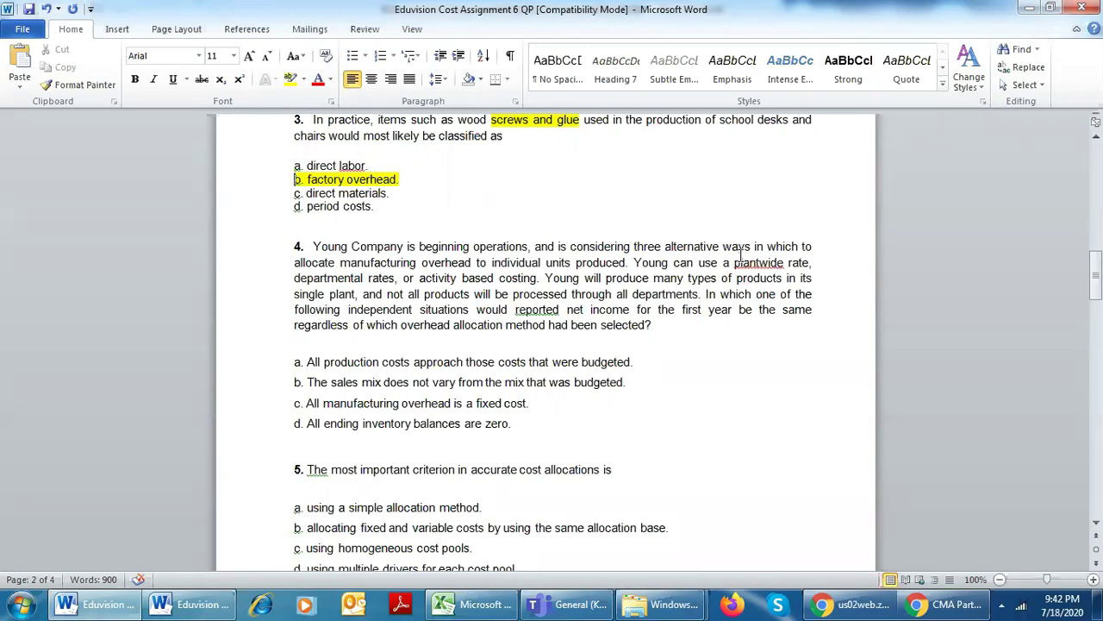
Highlight answer d (All ending inventory balances are zero) in question 4 of the question paper in yellow.
left_click_drag(736, 263, 813, 264)
left_click_drag(389, 279, 296, 278)
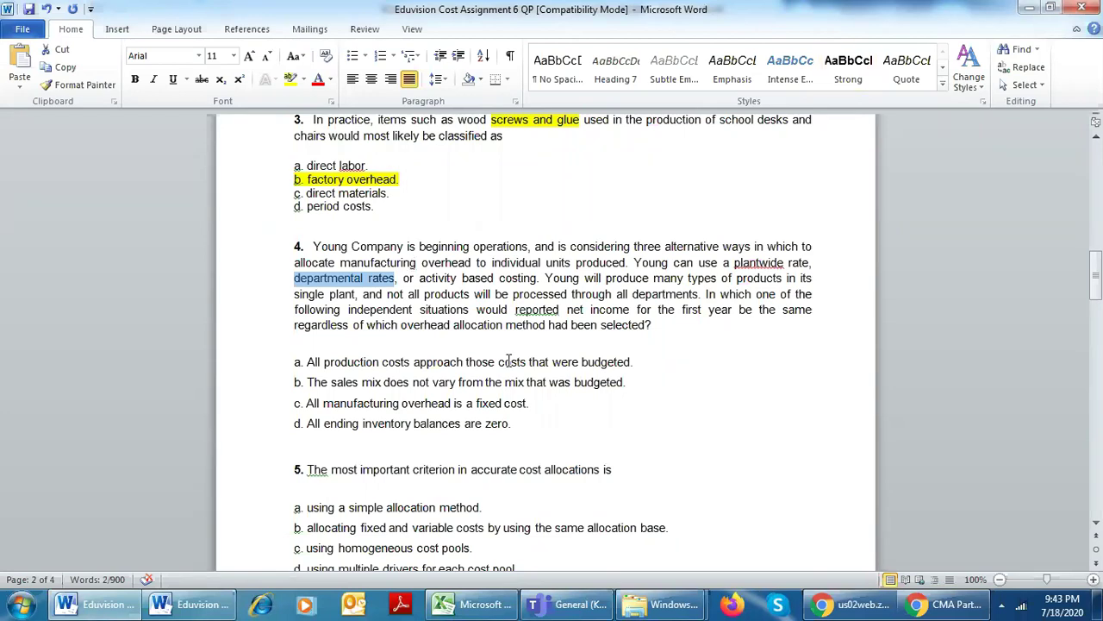
left_click_drag(515, 424, 246, 423)
left_click(290, 79)
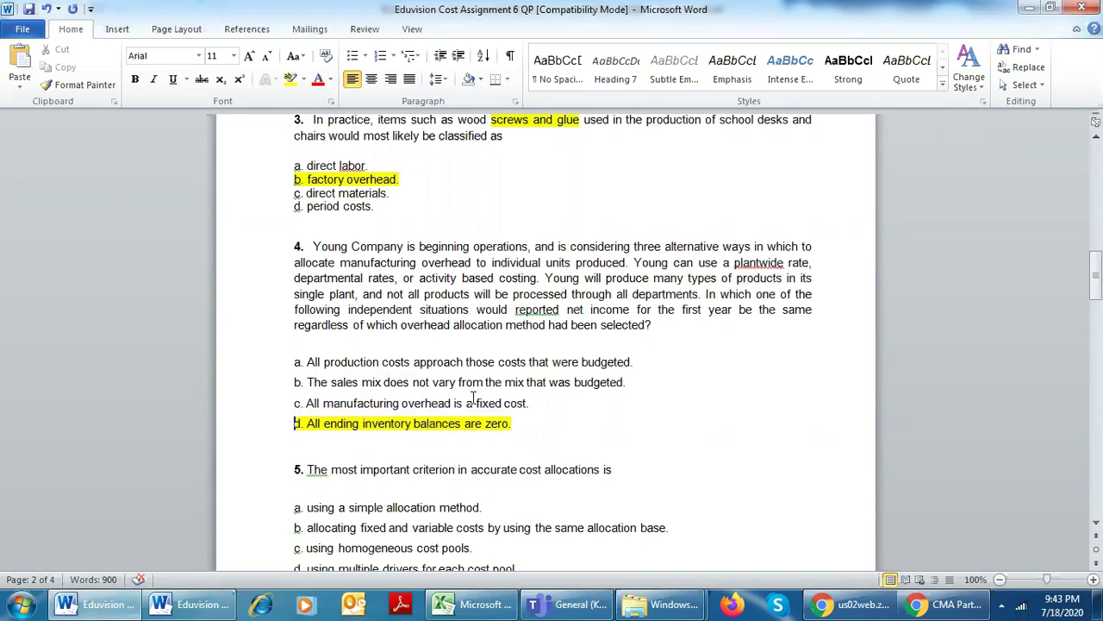
scroll(524, 389, "down", 5)
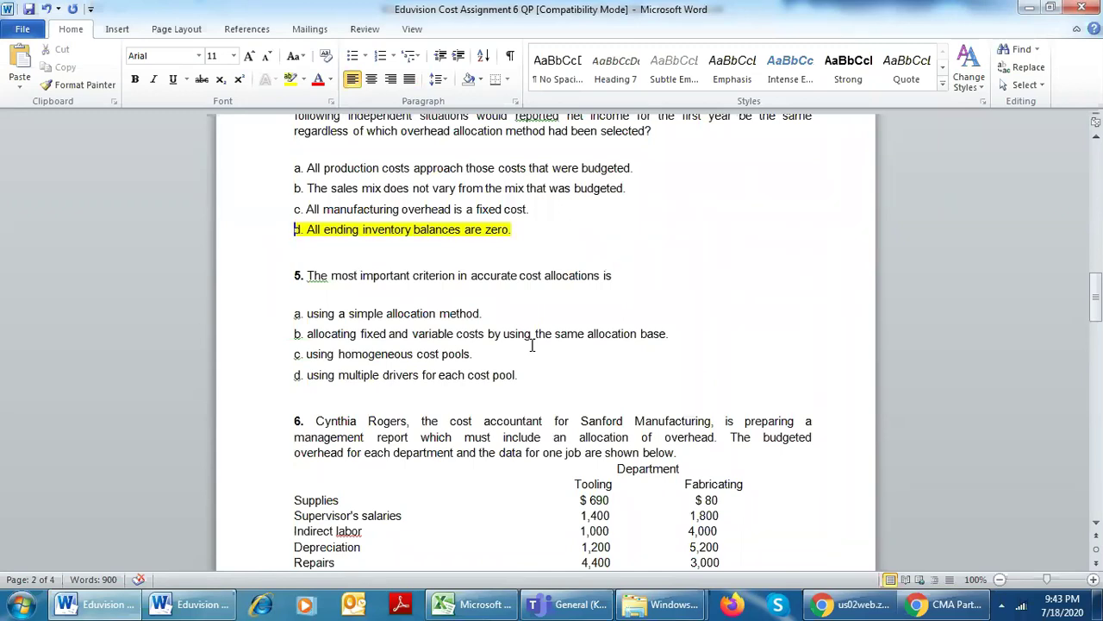
Switch to the Excel cost workbook and enter the label Unit Prod in C9 with 100 in D9.
left_click(505, 611)
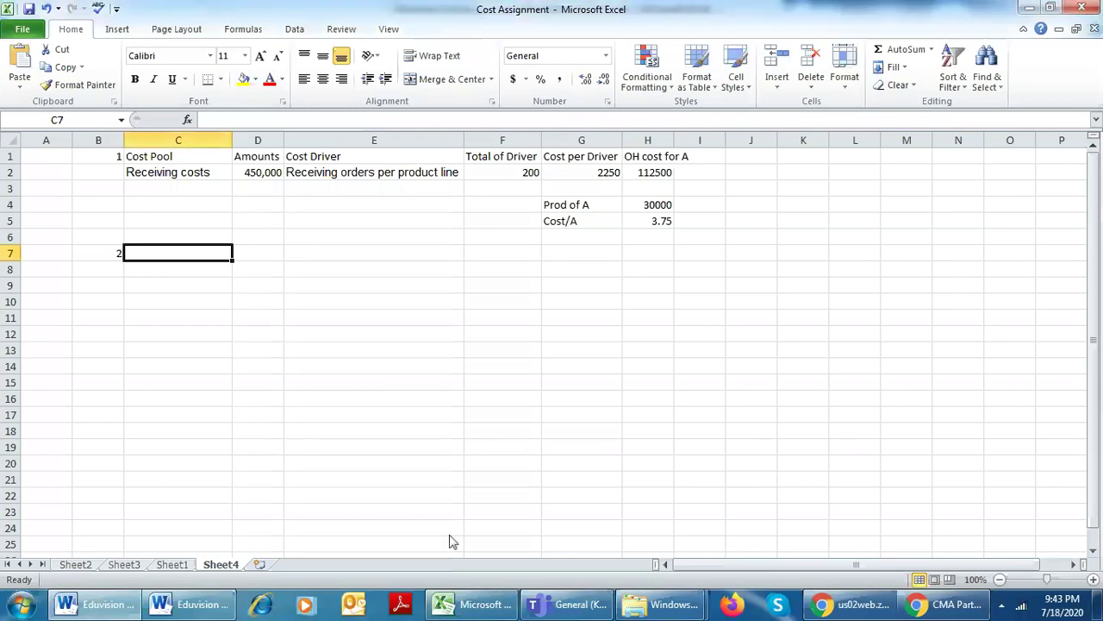
left_click(215, 334)
left_click(218, 287)
left_click(267, 301)
left_click(165, 288)
double_click(164, 293)
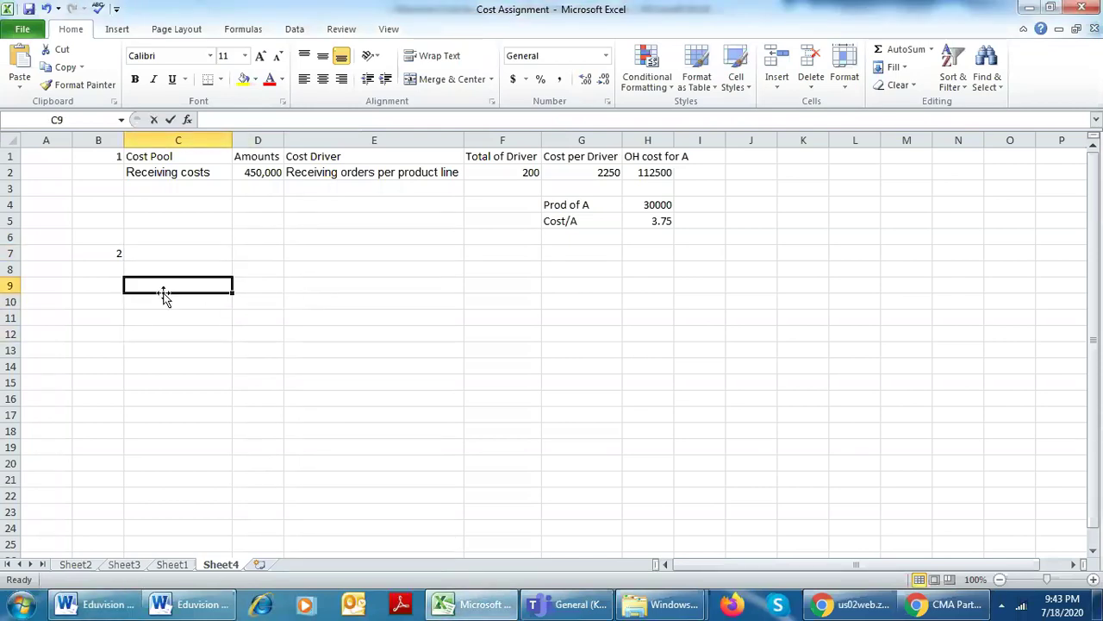
type("Unit Prod")
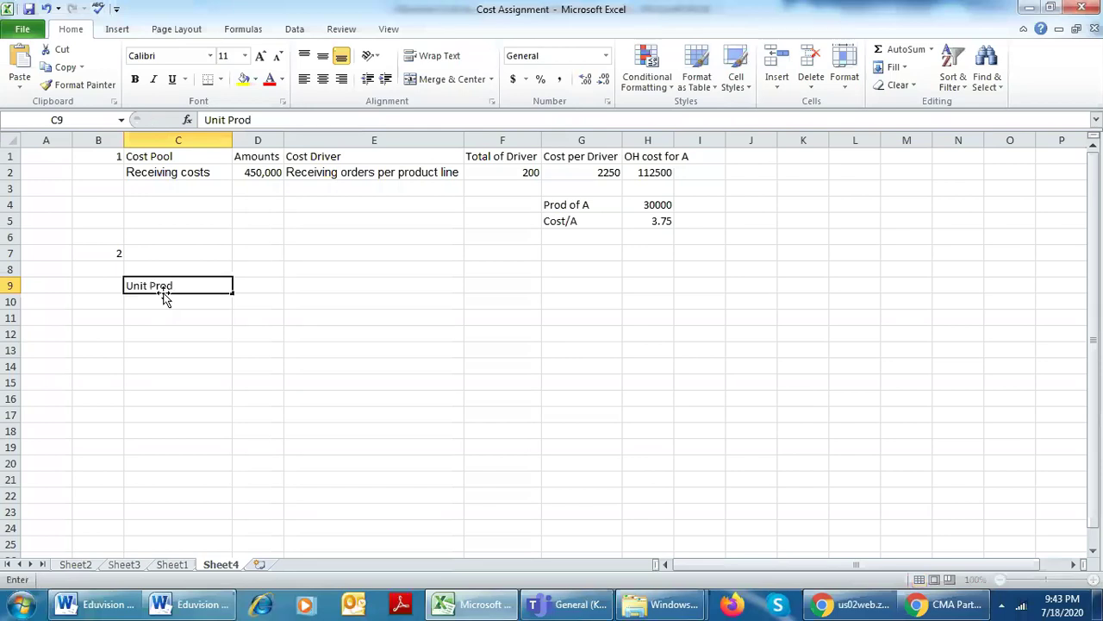
key("Tab")
key("Tab")
key("Left")
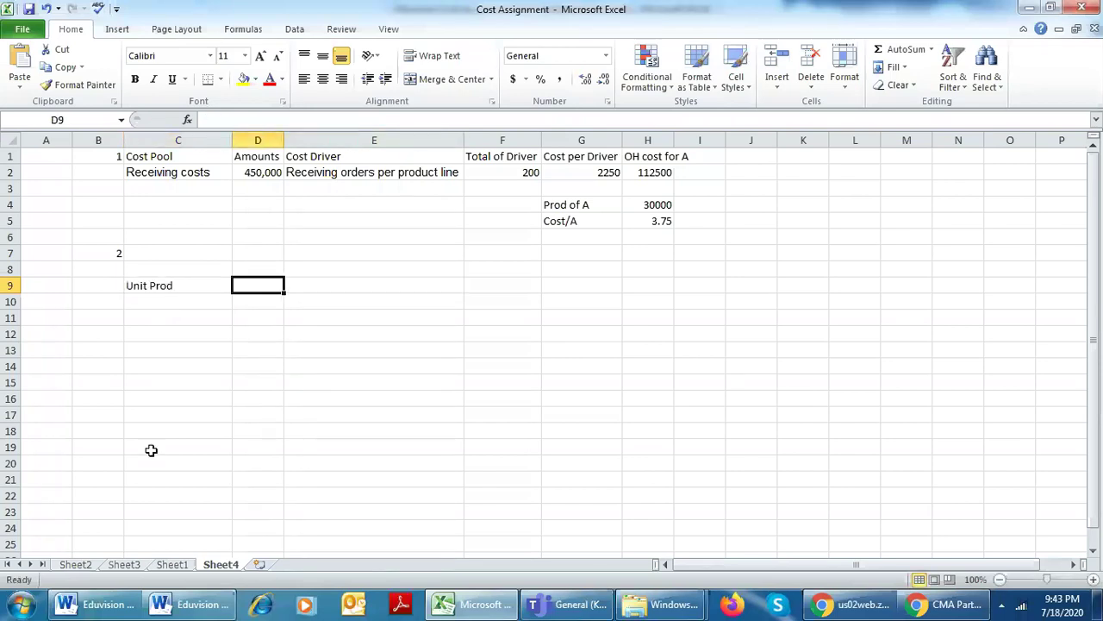
type("100")
key("Return")
Enter the label "Recoving Cost" in C11 with 500 in D11.
key("Down")
key("Up")
key("Down")
key("Up")
key("Down")
key("Left")
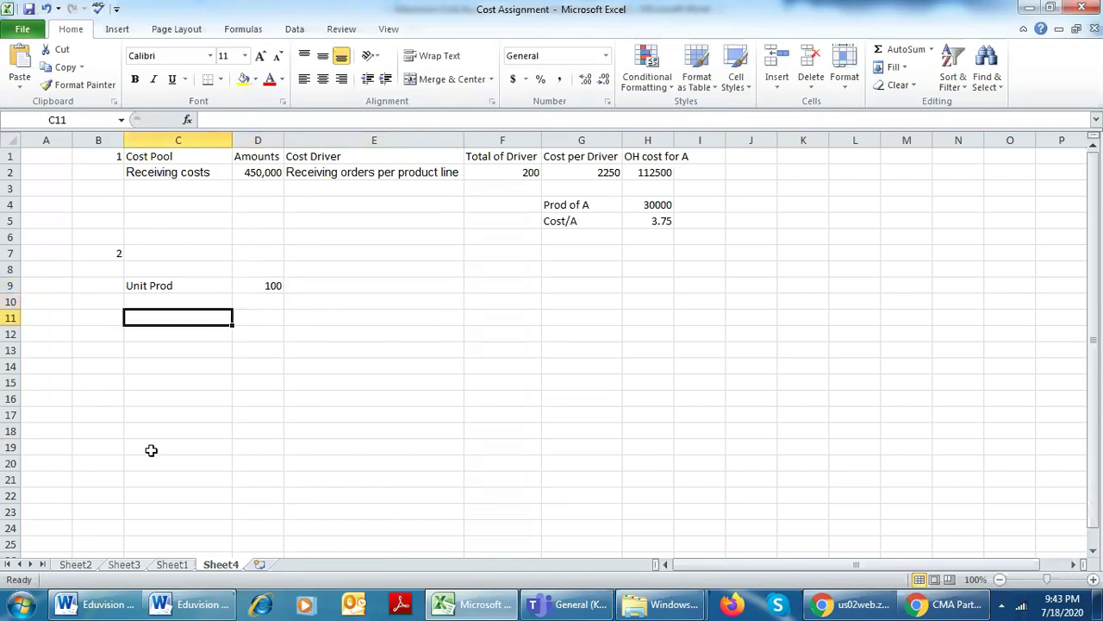
key("Right")
key("Left")
key("Down")
key("Up")
key("Down")
key("Right")
key("Left")
key("Up")
type("Recoving")
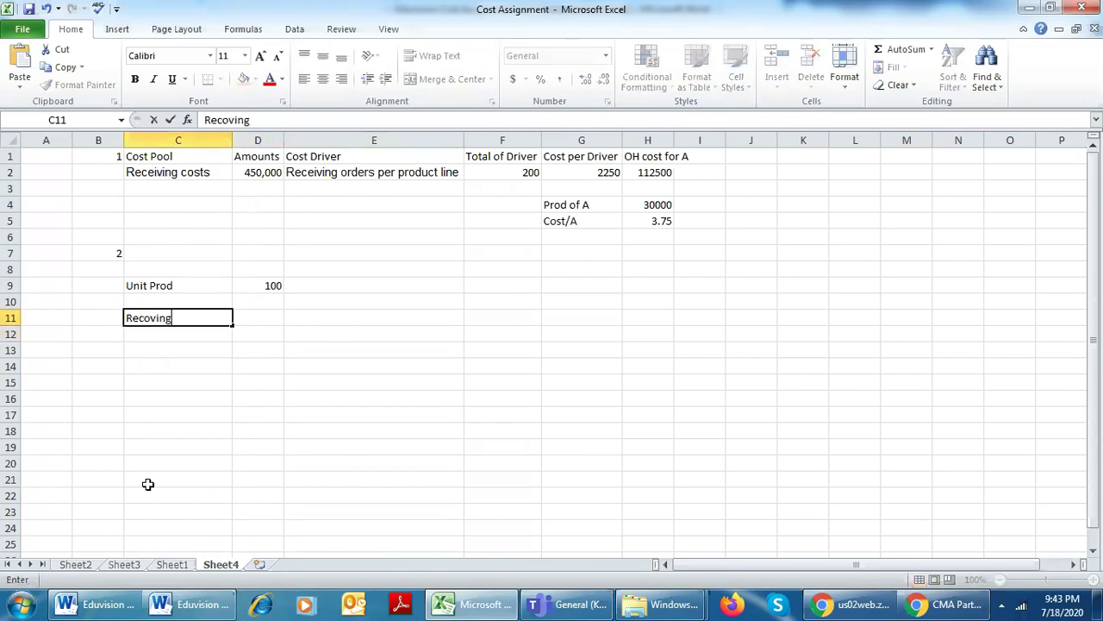
type(" Cost")
key("Up")
key("Right")
key("Down")
type("500")
key("Return")
Enter the label Setup Cost in C13 with 200 in D13.
key("Left")
key("Down")
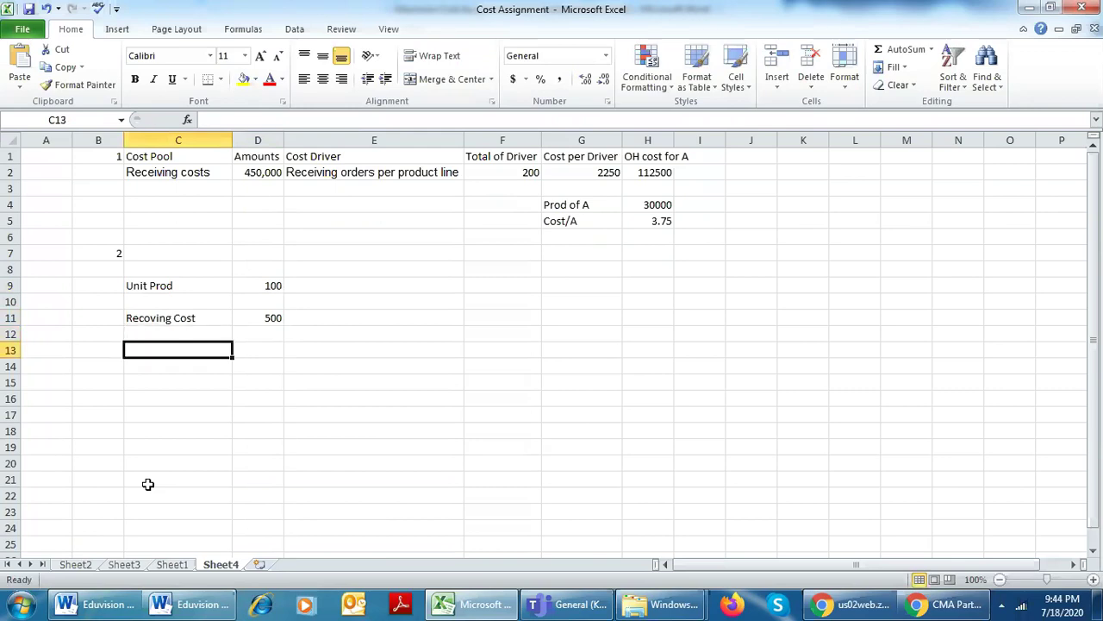
type("Setu")
key("BackSpace")
type("up Cost")
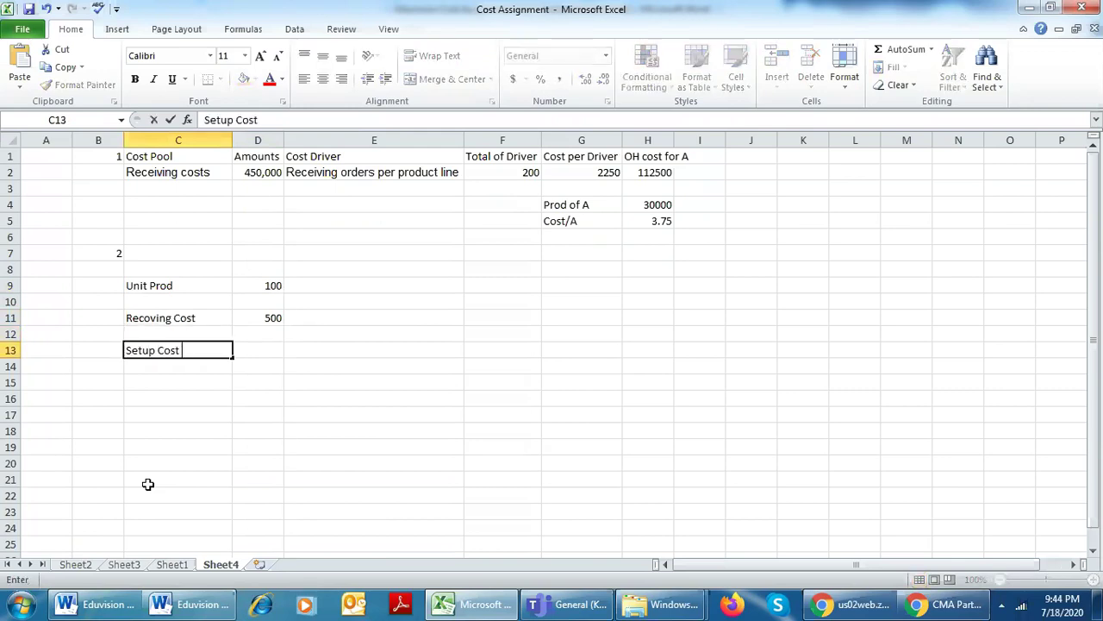
key("Return")
key("Up")
key("Right")
type("500")
key("Escape")
type("200")
key("Return")
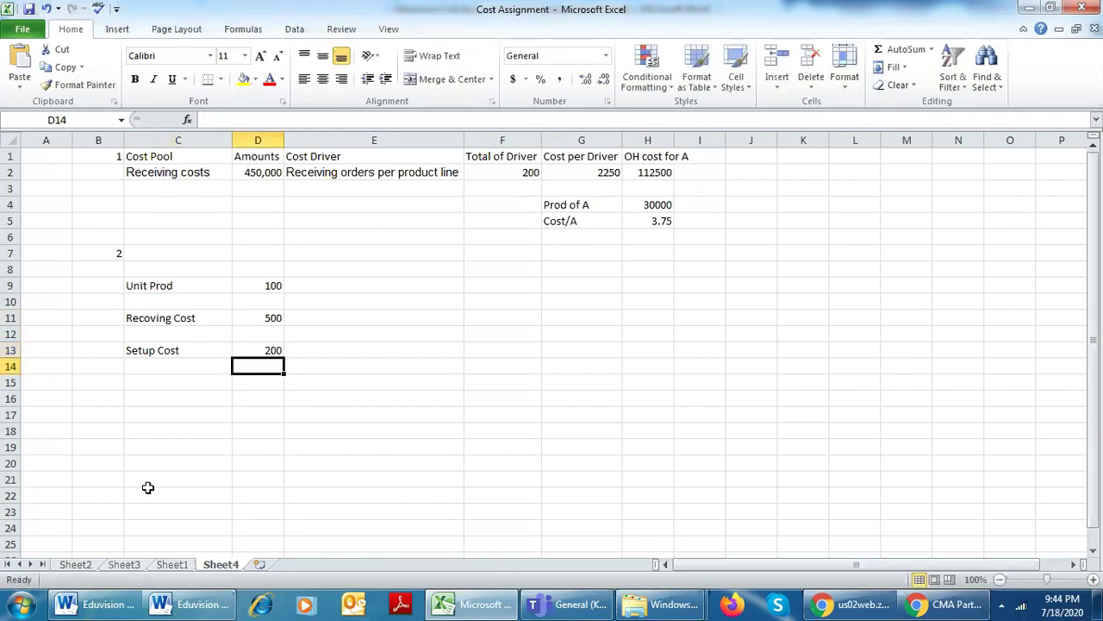
Total the two costs in D14 with a SUM formula over D11:D13.
type("+")
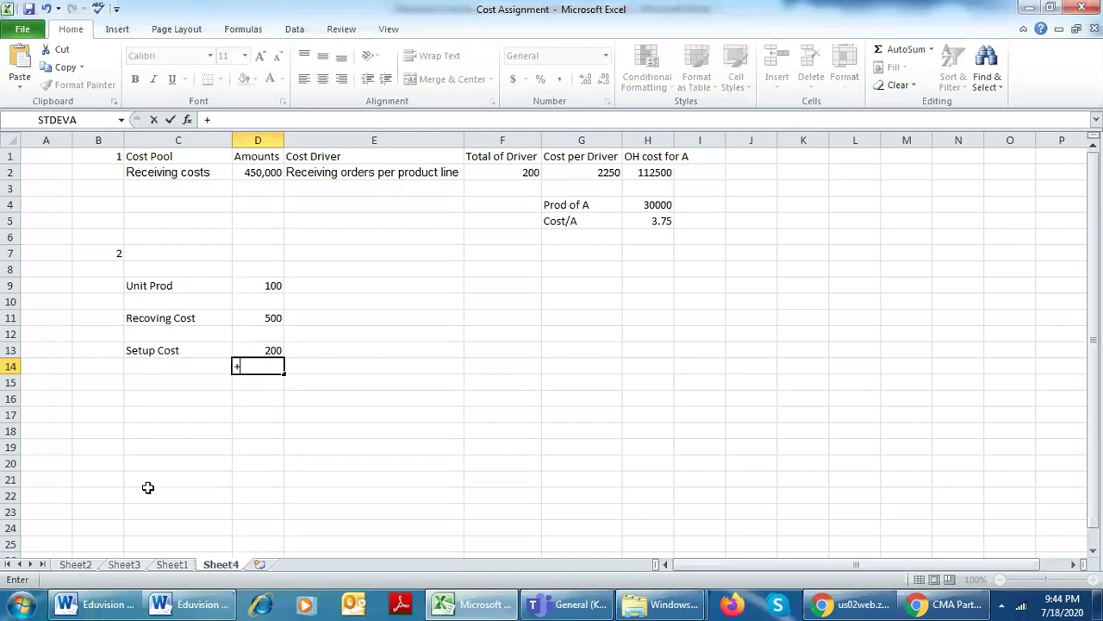
type("sum")
key("Tab")
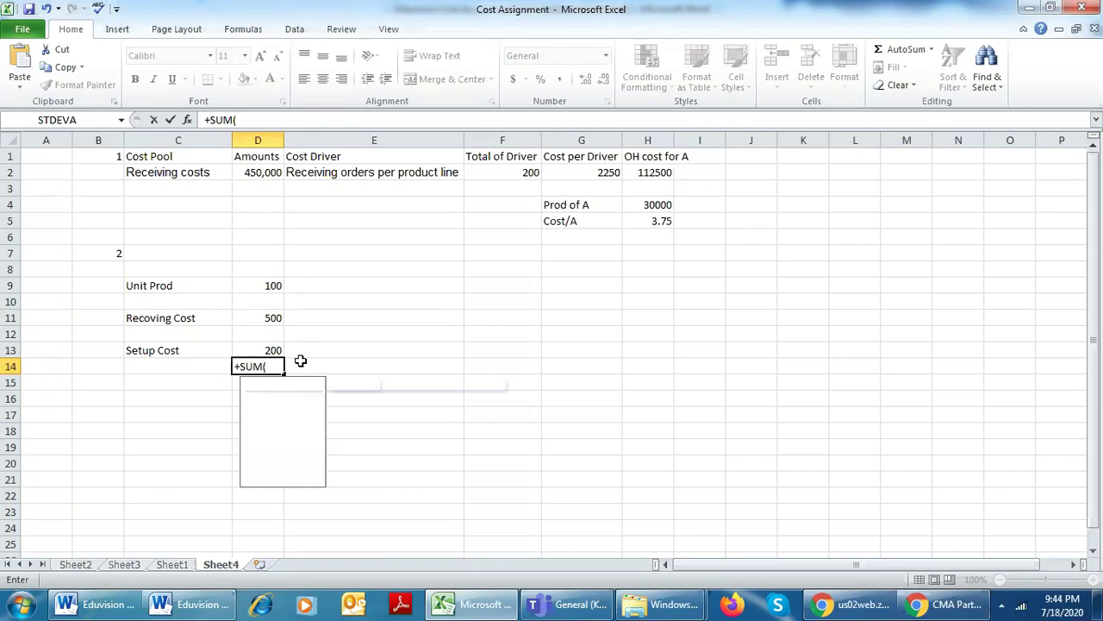
key("BackSpace")
key("BackSpace")
key("BackSpace")
key("BackSpace")
type("sy")
key("BackSpace")
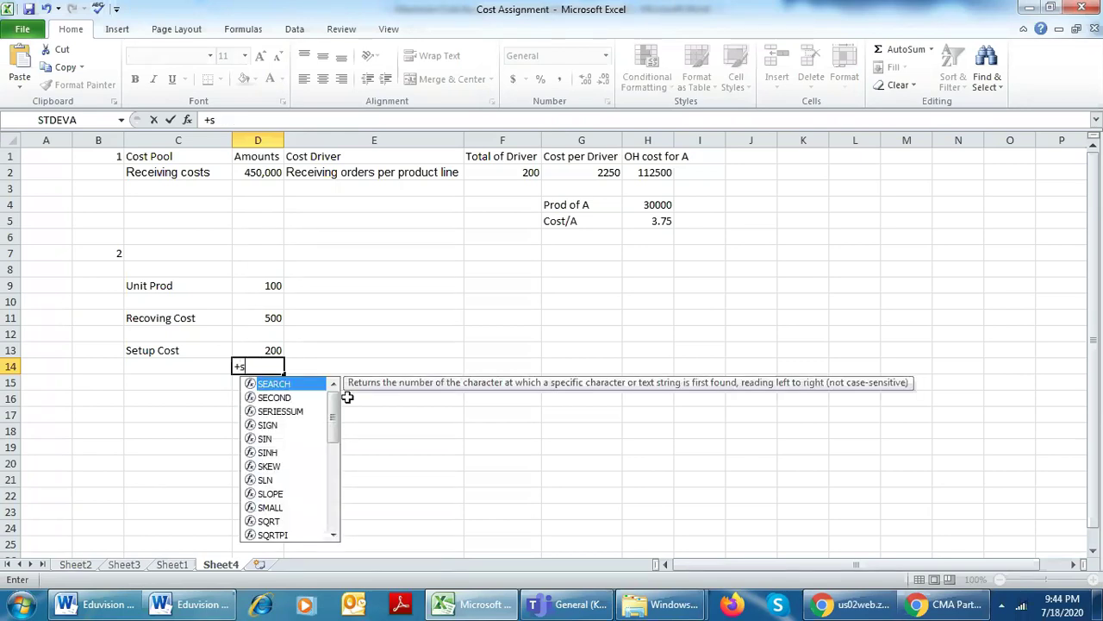
type("um")
key("Tab")
key("Up")
key("shift+Up")
key("shift+Up")
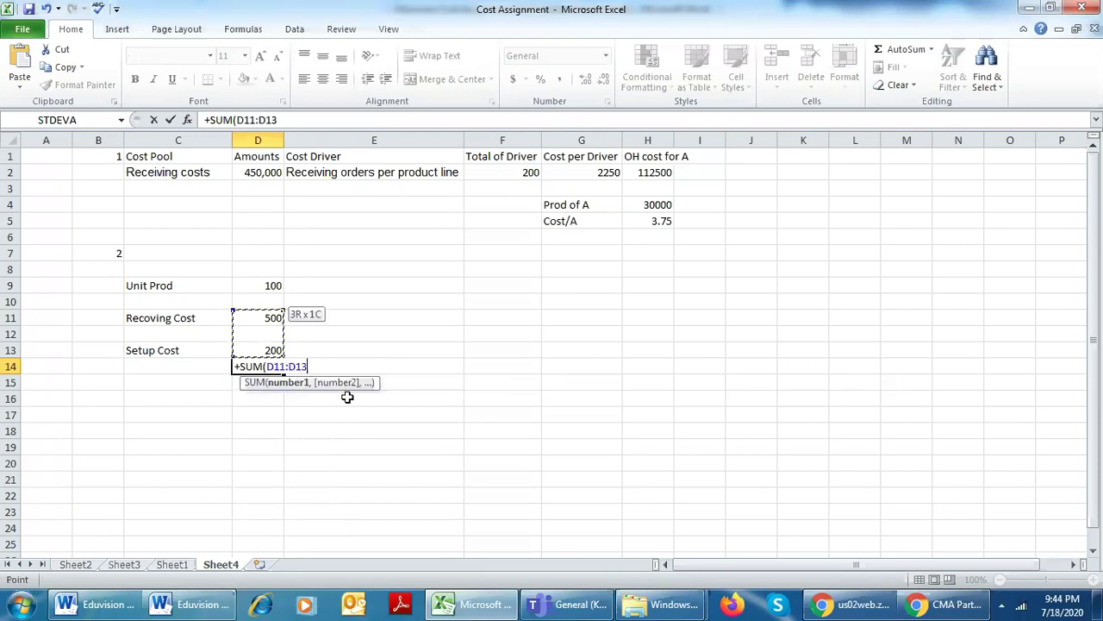
type(")")
key("Return")
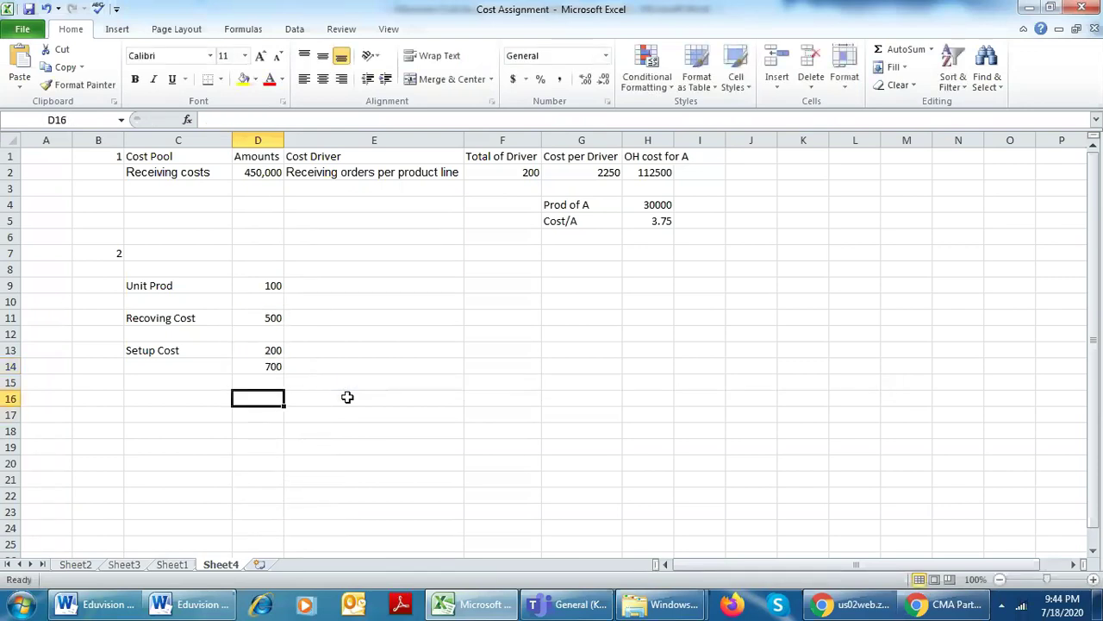
Enter the label "1. Plant wise" in C16 below the cost total.
key("Down")
key("Left")
type("1.")
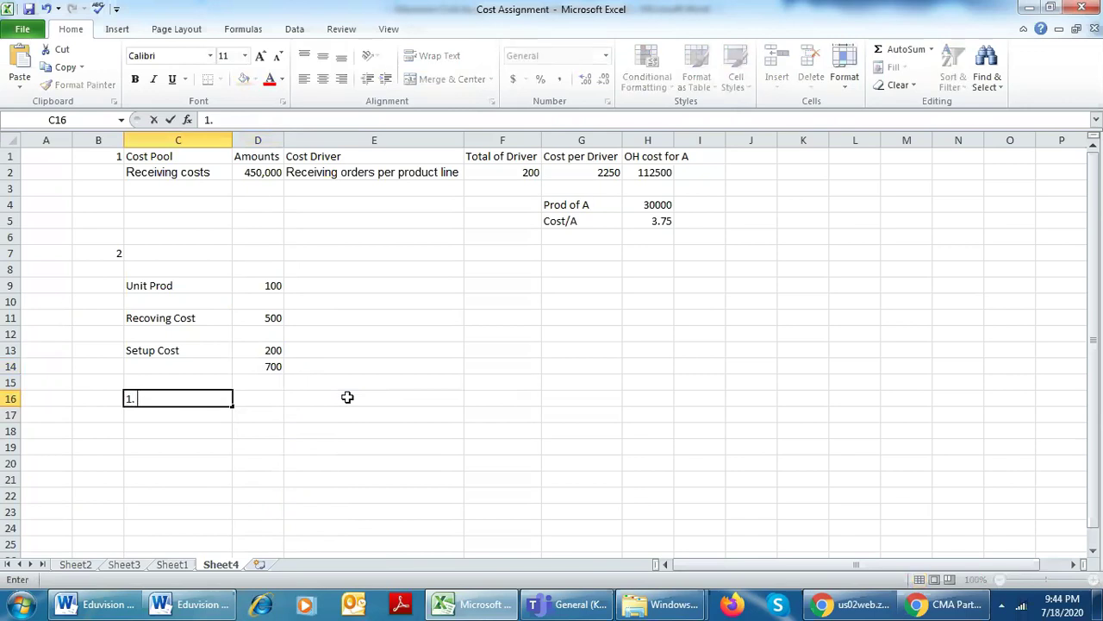
type(" Plant wise")
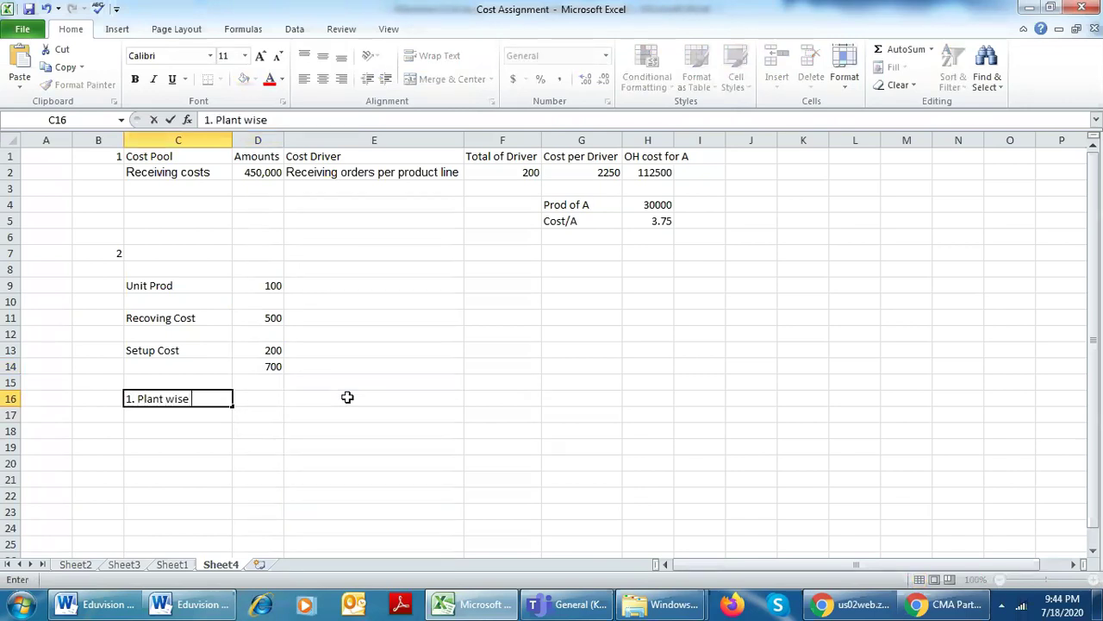
key("ctrl+Return")
Insert a blank row above the Recoving Cost row.
key("Right")
key("Right")
key("Up")
key("Up")
key("Up")
key("Up")
key("Left")
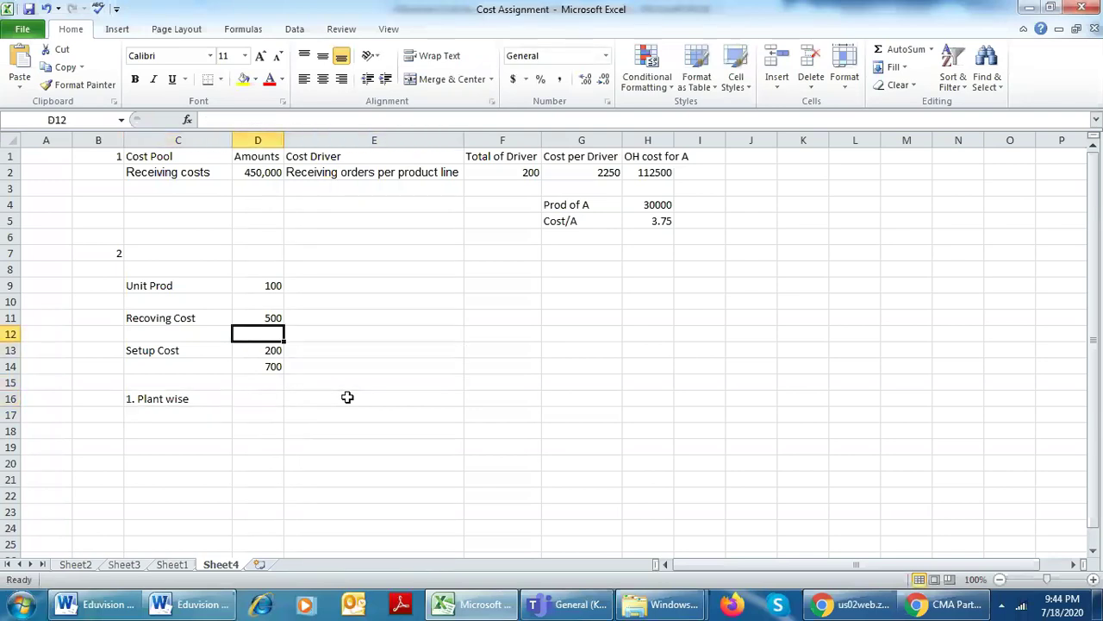
key("Down")
key("Down")
key("F2")
key("ctrl+Return")
key("Up")
key("Up")
key("Up")
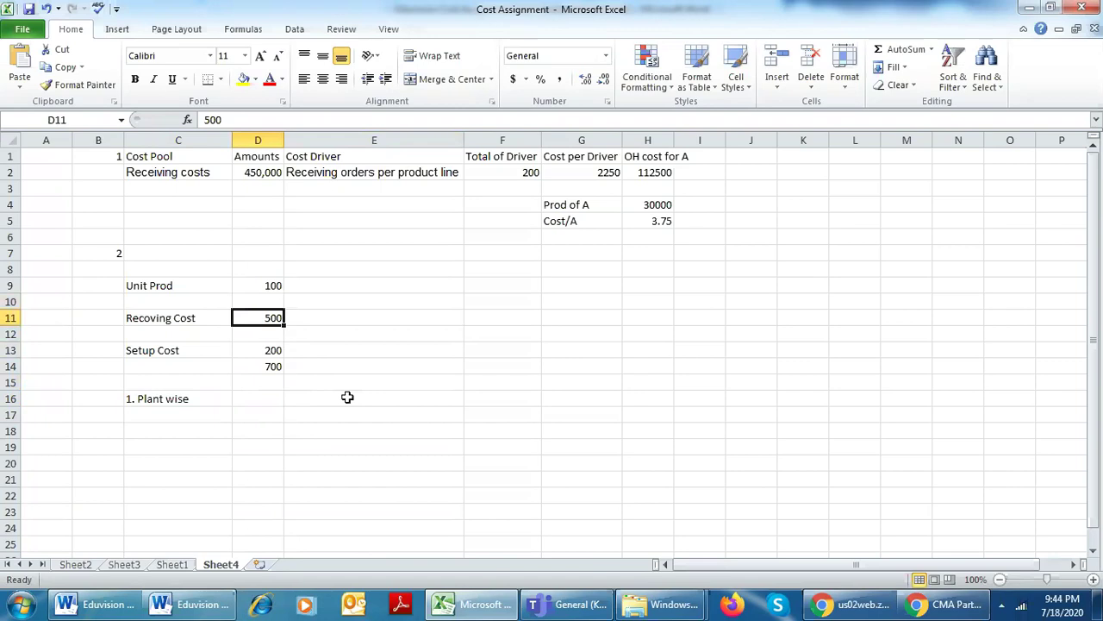
key("shift+space")
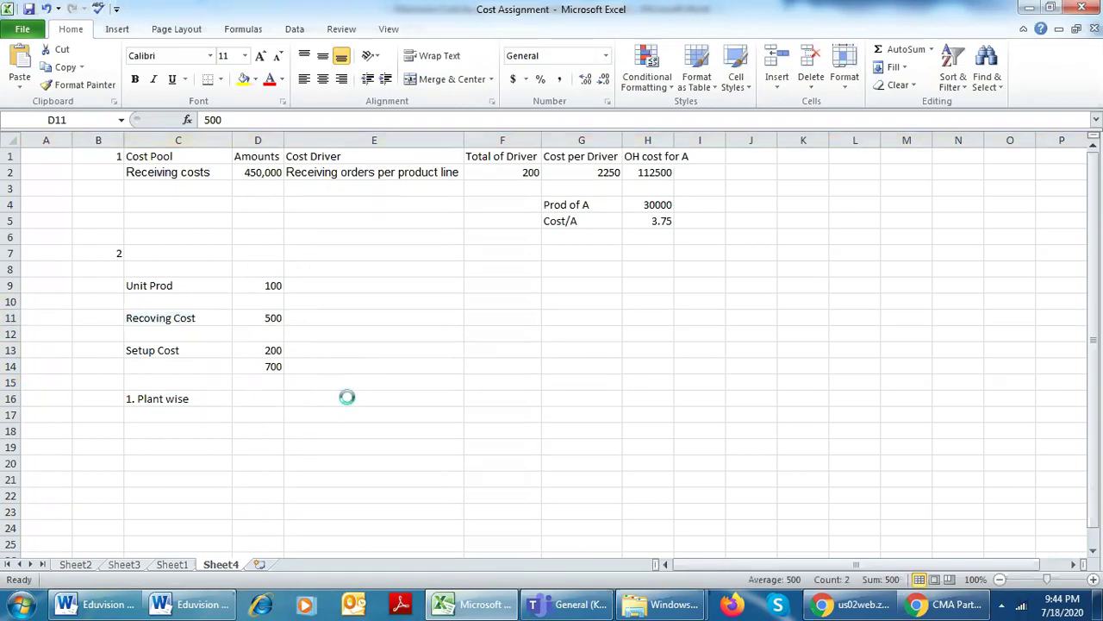
key("ctrl+shift+equal")
left_click(386, 397)
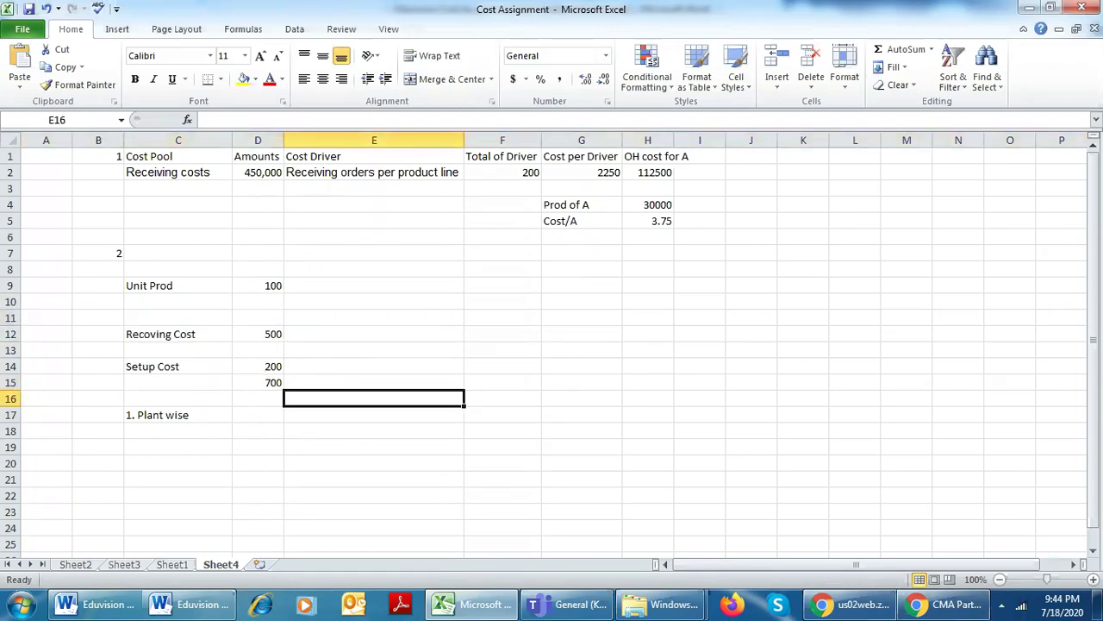
Enter the label Plant hrs in C11 with 500 in D11.
left_click(187, 317)
left_click(270, 305)
key("Down")
key("Left")
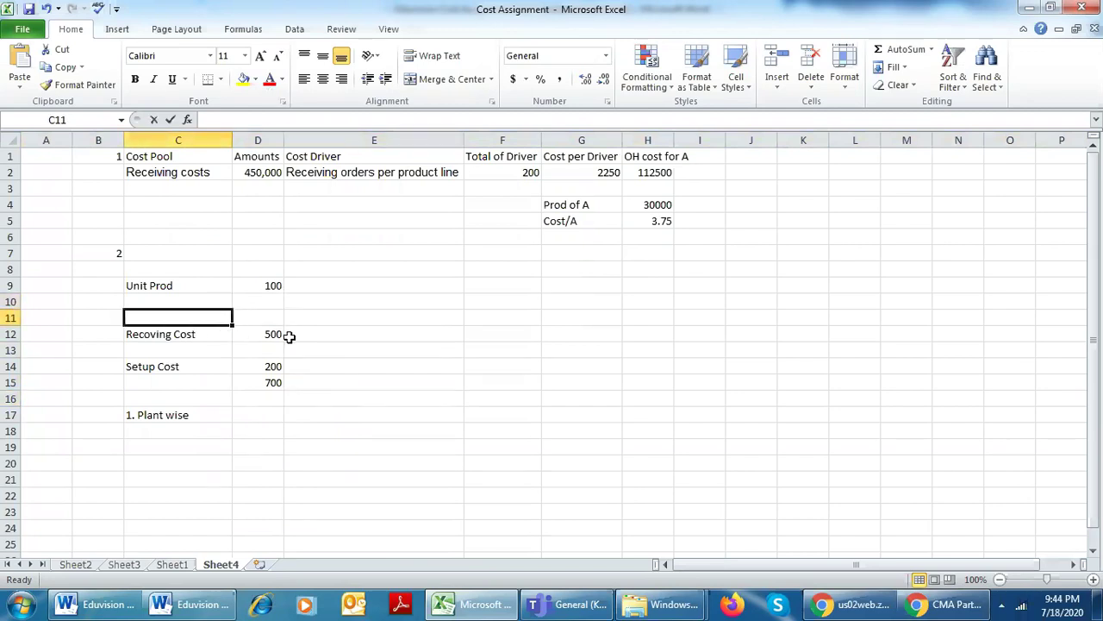
type("Plant hrs")
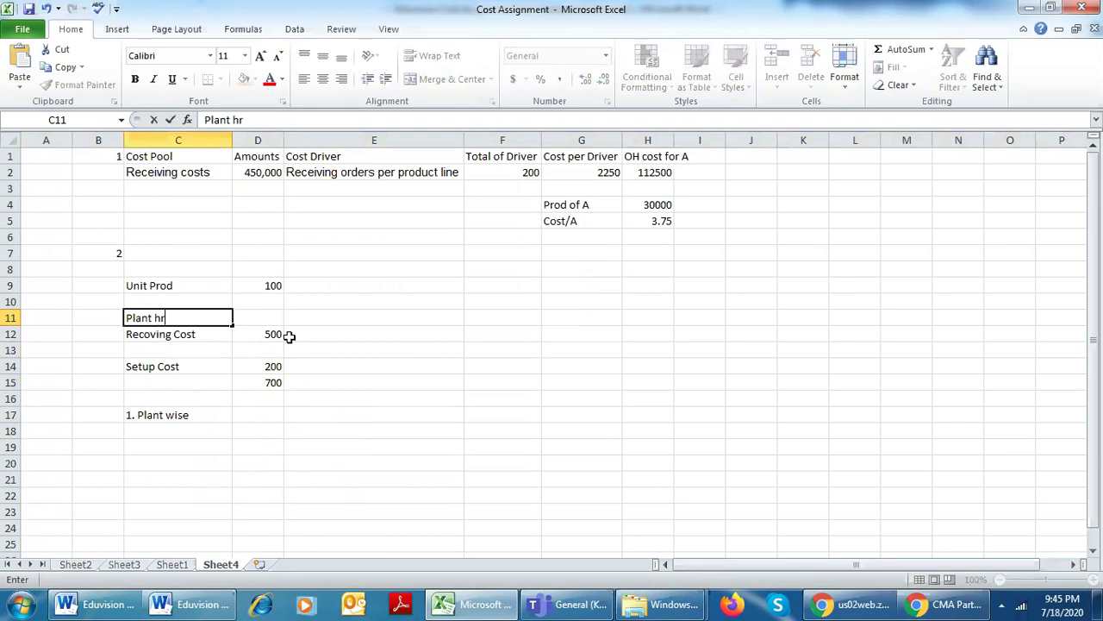
key("Return")
key("Up")
key("Right")
key("Right")
key("Left")
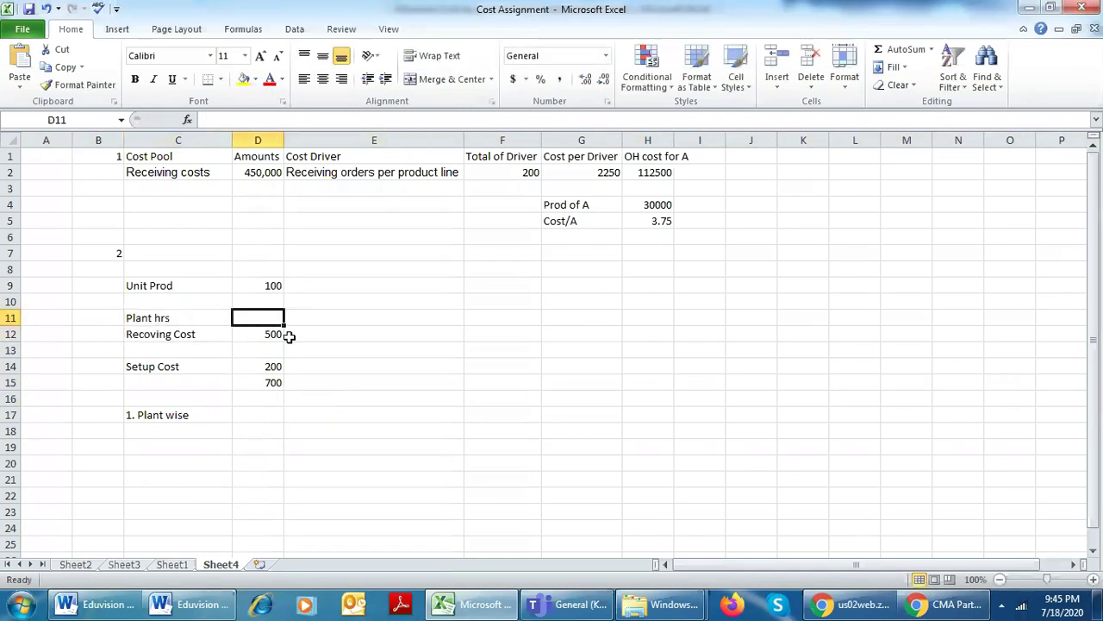
type("500")
key("Return")
Calculate the plant-wise rate in D17 by dividing the cost total in D15 by the plant hours in D11.
key("Down")
key("Down")
key("Down")
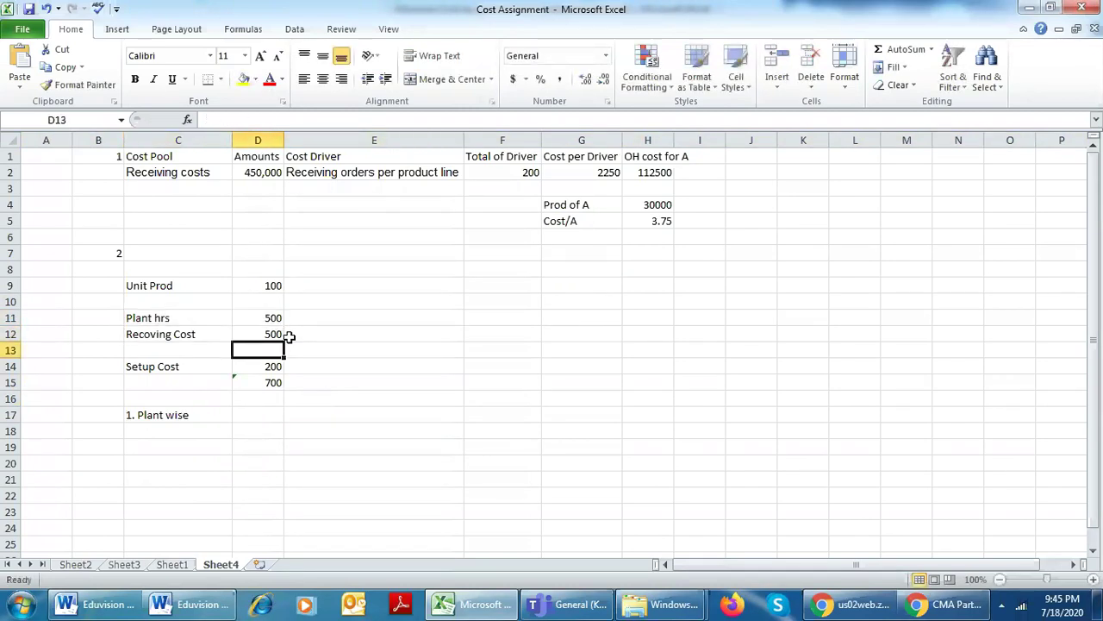
key("Down")
key("Down")
type("+")
key("Up")
key("Up")
type("/")
key("Up")
key("Up")
key("Up")
key("Up")
key("Up")
key("Up")
key("Return")
key("Up")
key("F2")
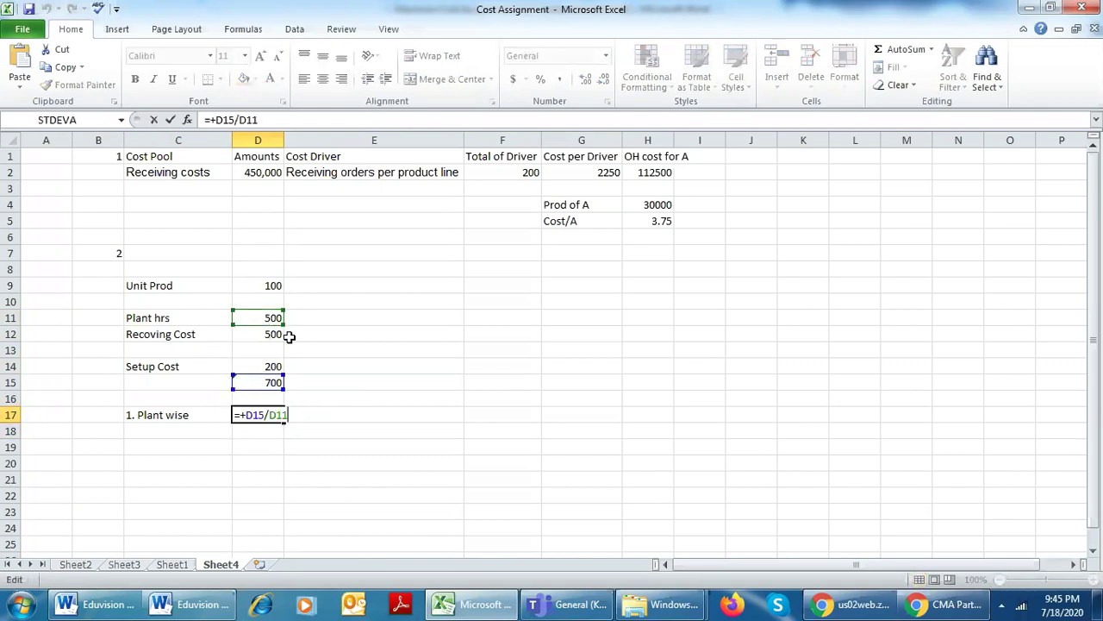
key("Return")
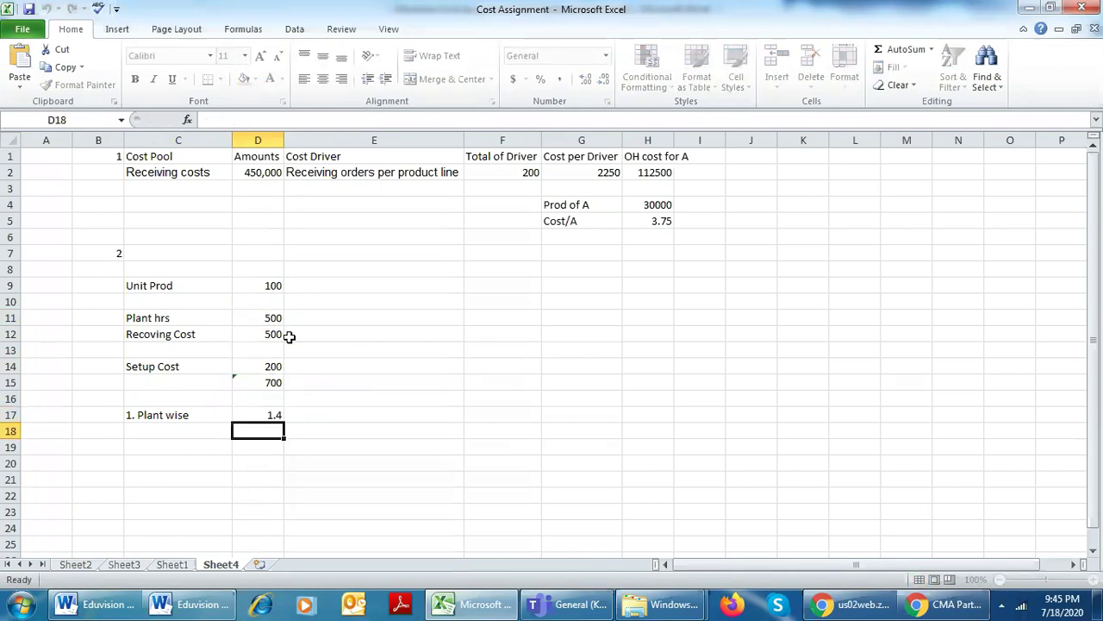
Enter the label Sales in C20 with 100 in D20.
left_click(247, 385)
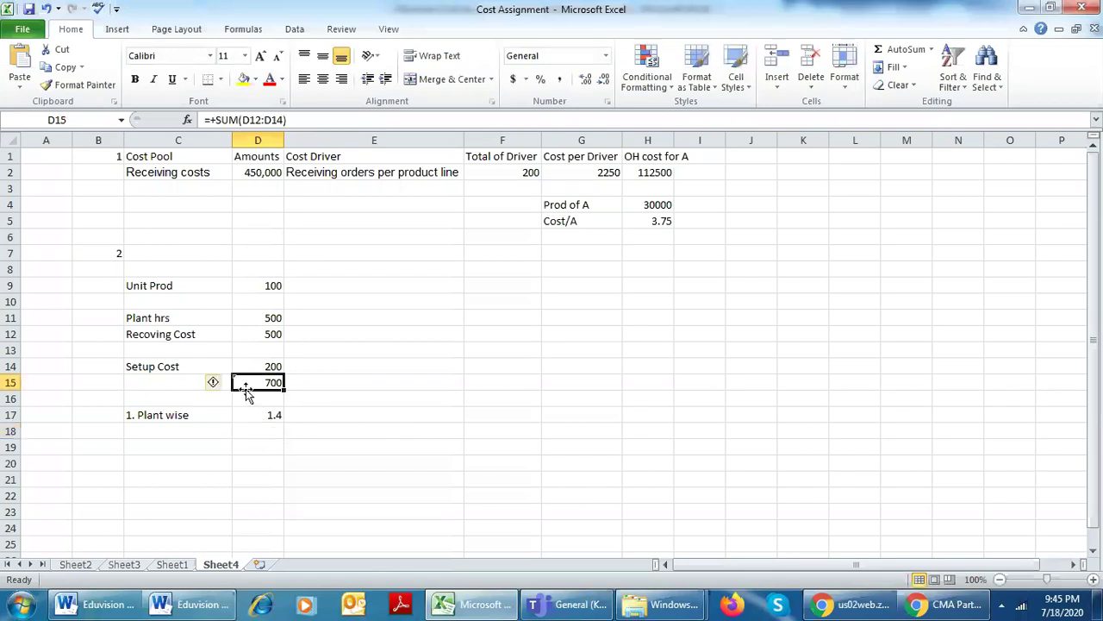
left_click(322, 416)
left_click(250, 285)
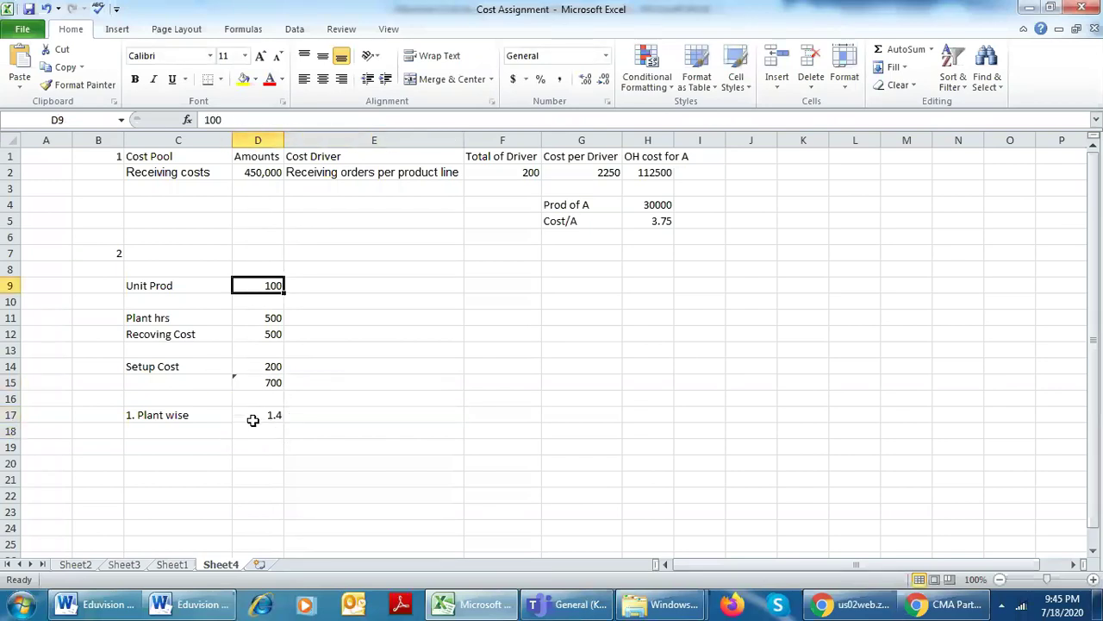
left_click(229, 462)
type("Sales")
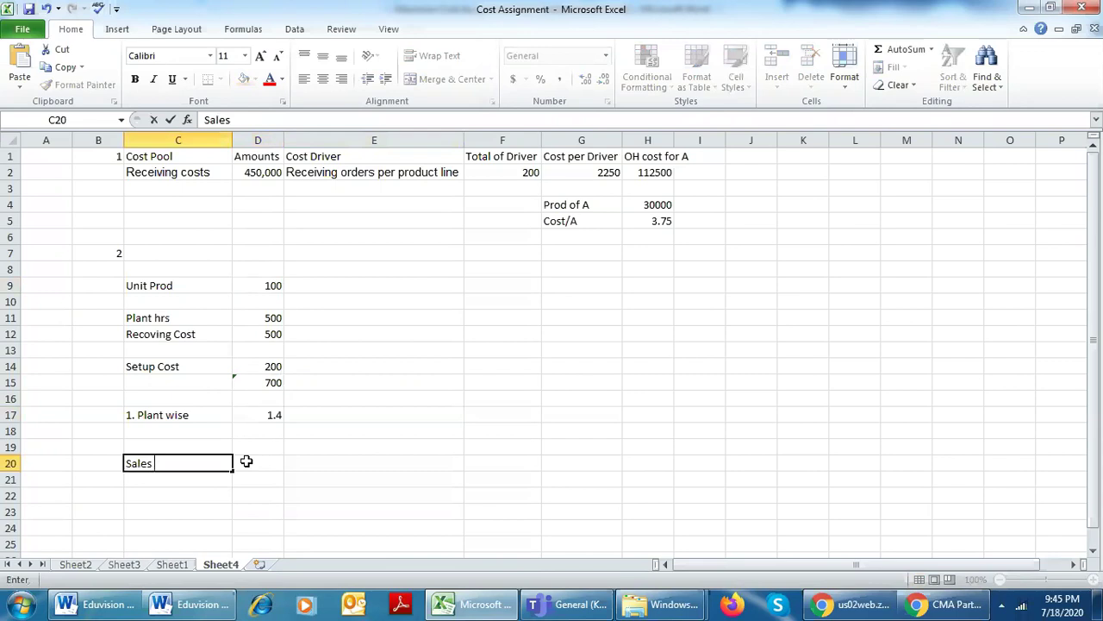
key("Tab")
type("100")
key("Down")
key("Down")
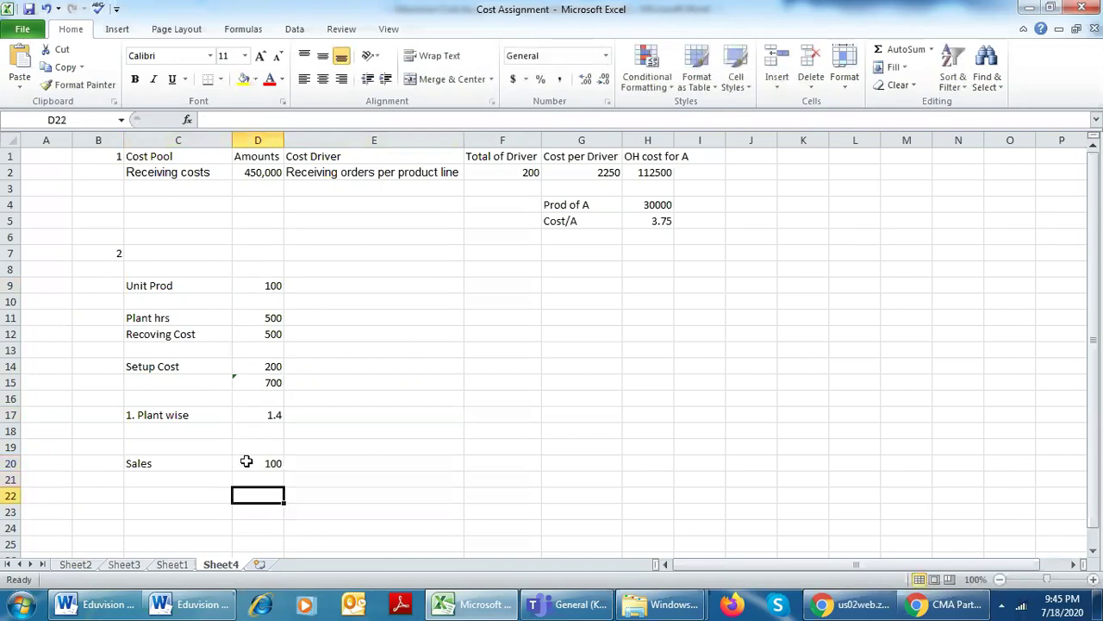
Enter the label IS - Cost in C22.
key("Left")
type("C")
key("BackSpace")
type("IS")
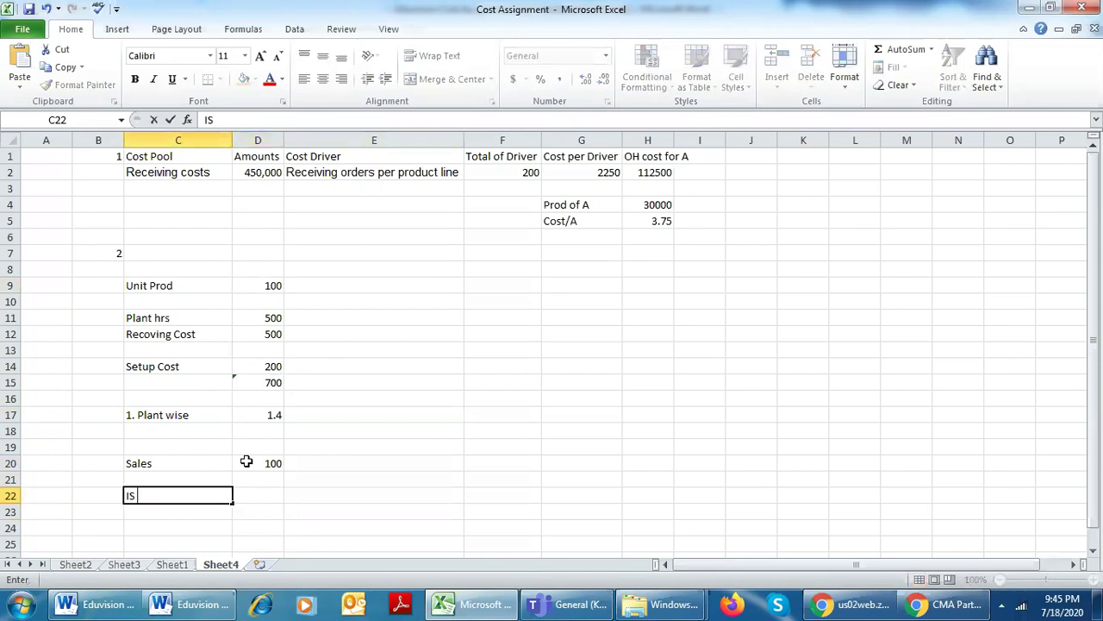
type(" - Cost")
key("Tab")
type("+")
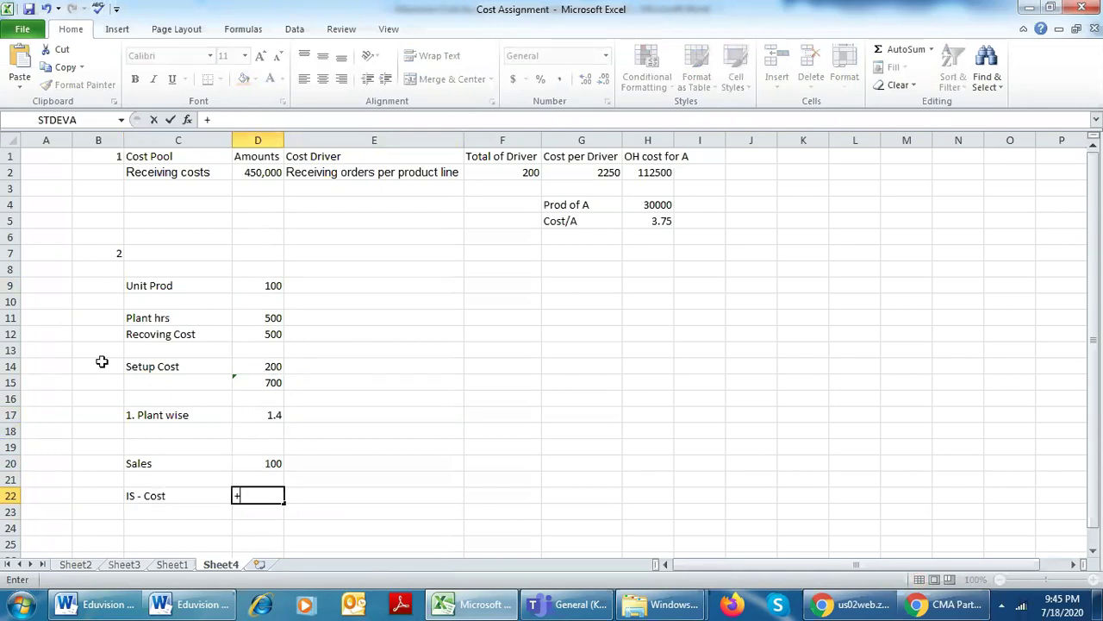
key("Up")
key("Up")
key("Escape")
Review the plant-wise rate formula in D17.
key("Up")
key("Up")
key("Up")
key("Up")
key("Up")
key("F2")
key("Return")
key("Up")
key("F2")
key("Escape")
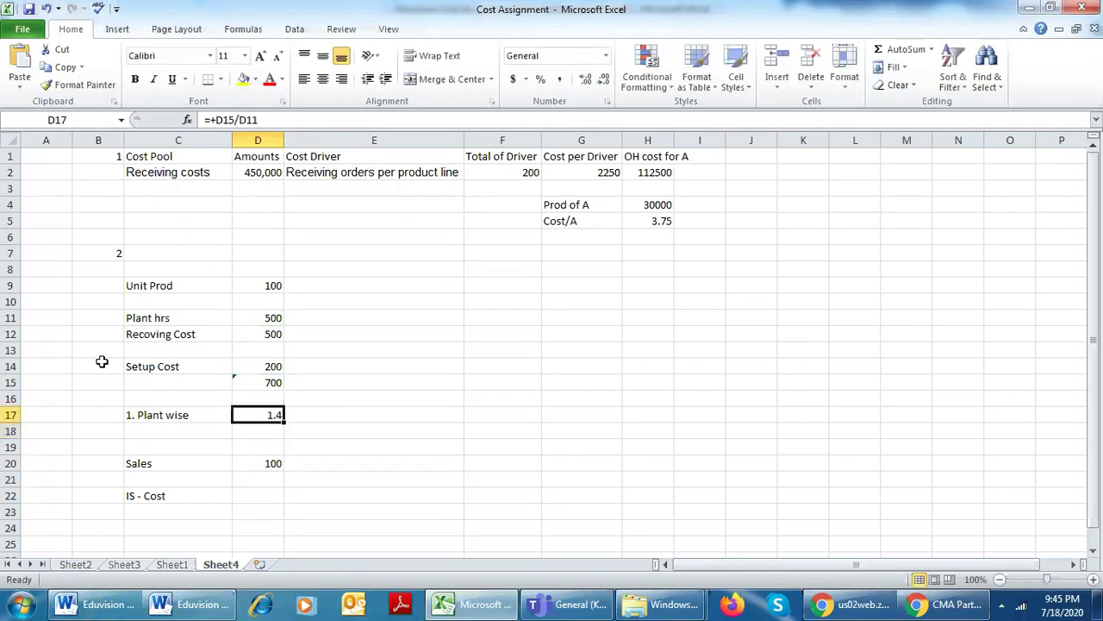
Enter the label I unit Prod Take 5 Hrs in C18, below the plant-wise rate.
key("Down")
key("Down")
key("Up")
key("Left")
key("Right")
key("Left")
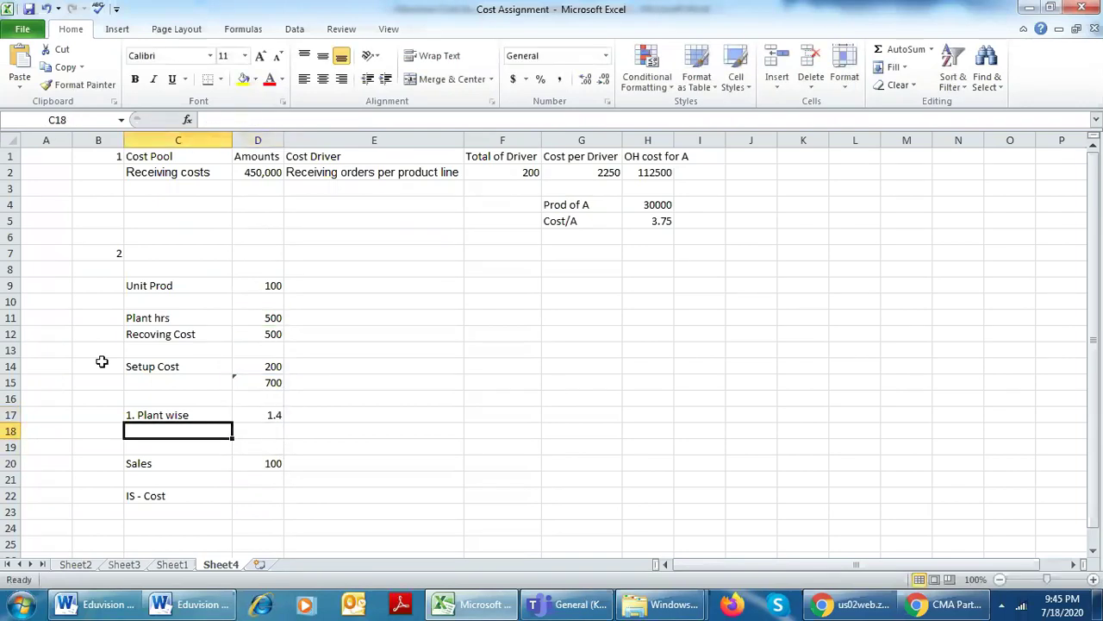
type("i unit")
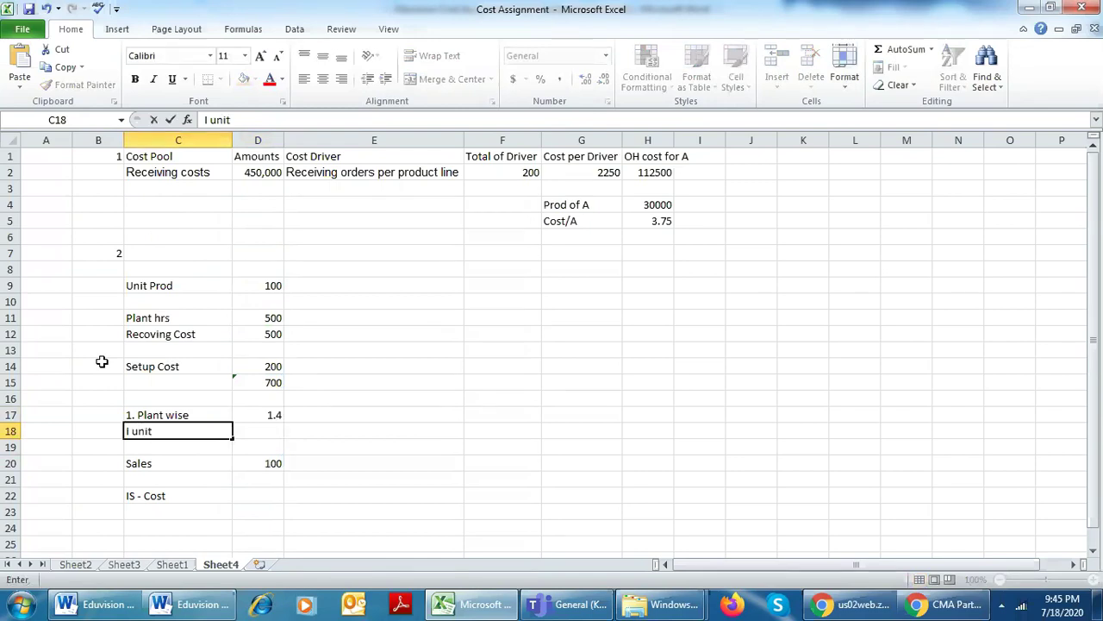
type(" Prod Take 5")
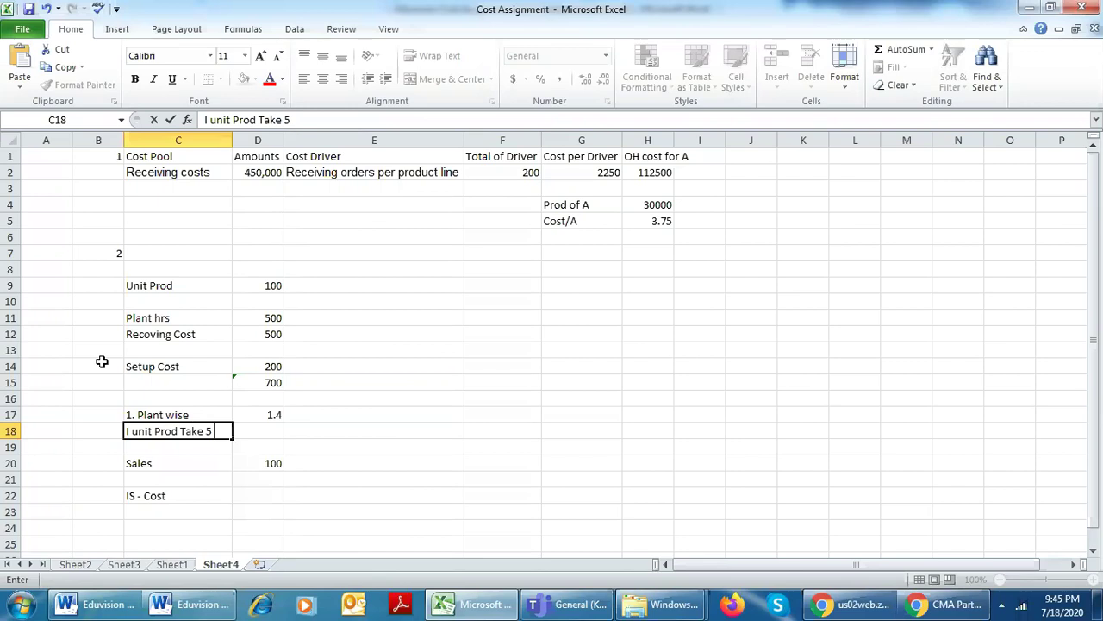
type("Hrs")
Try to calculate the IS - Cost in D22 with the formula +D20*D185*D17.
left_click(216, 497)
left_click(257, 491)
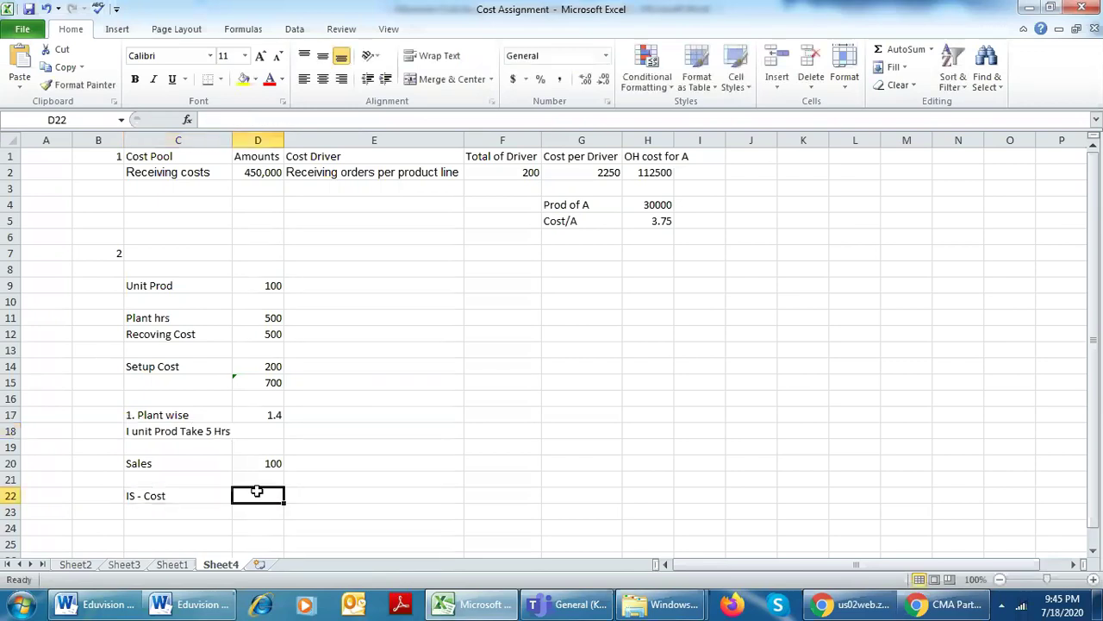
type("+D20*")
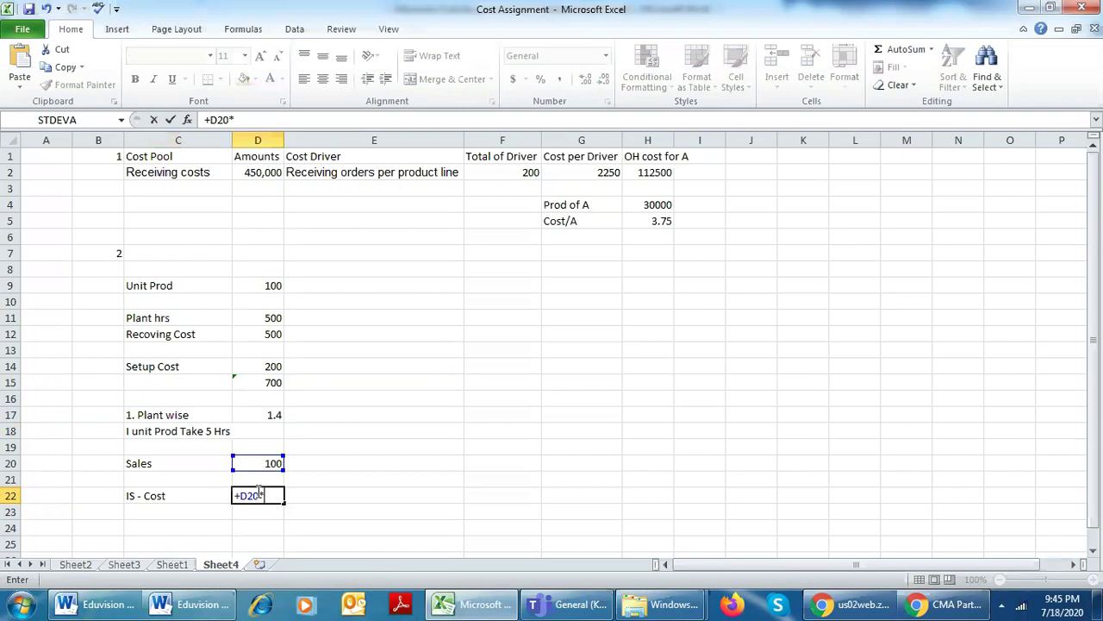
type("D185*")
left_click(263, 415)
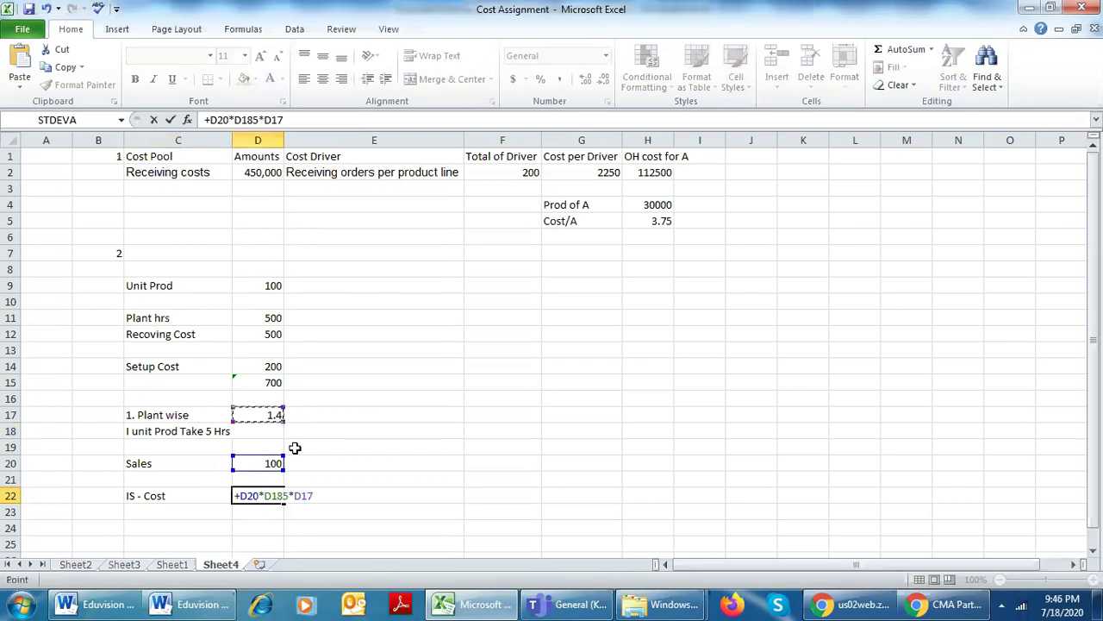
key("Return")
Enter 5 in D18 as the hours taken per unit.
left_click(263, 431)
type("5")
key("Return")
Replace the IS - Cost formula in D22 with sales times hours per unit times plant-wise rate, +D20*D18*D17.
left_click(267, 494)
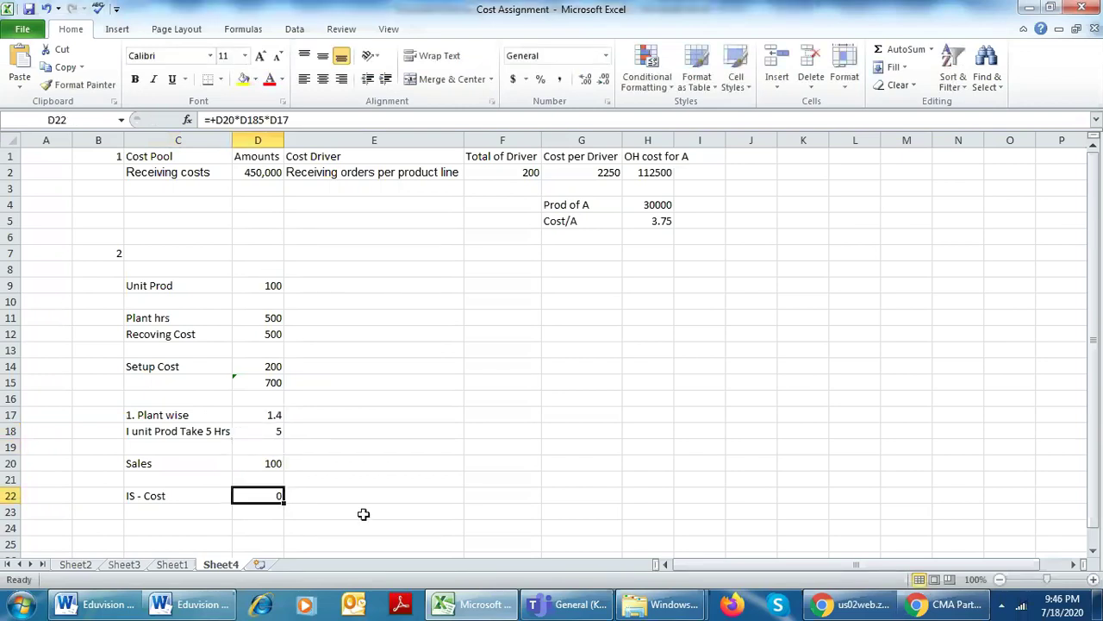
key("F2")
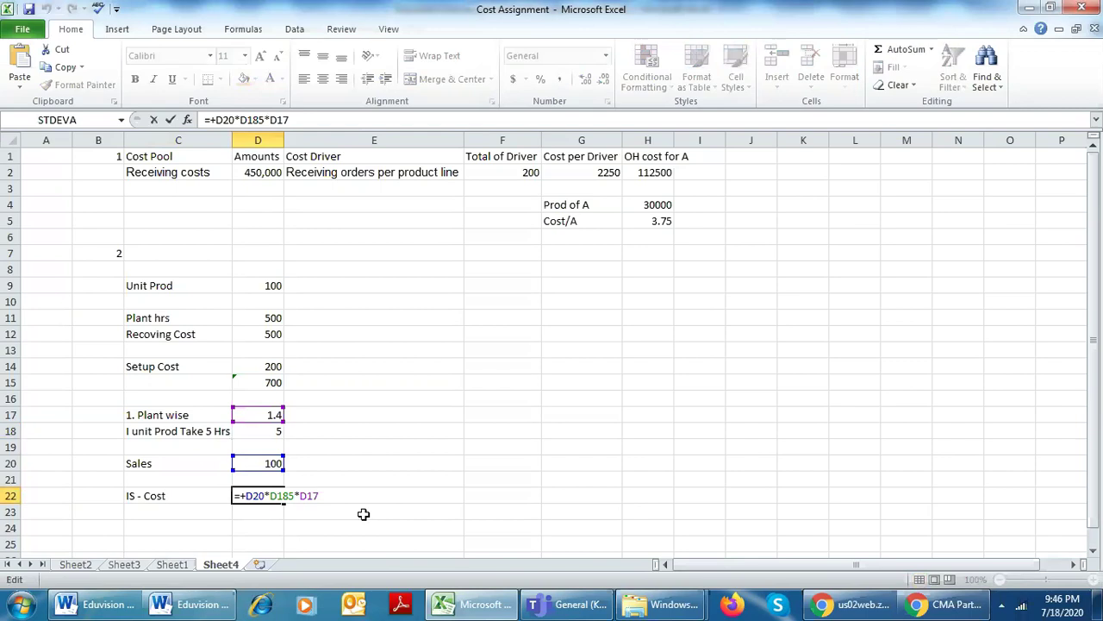
key("Escape")
type("+")
key("Up")
key("Up")
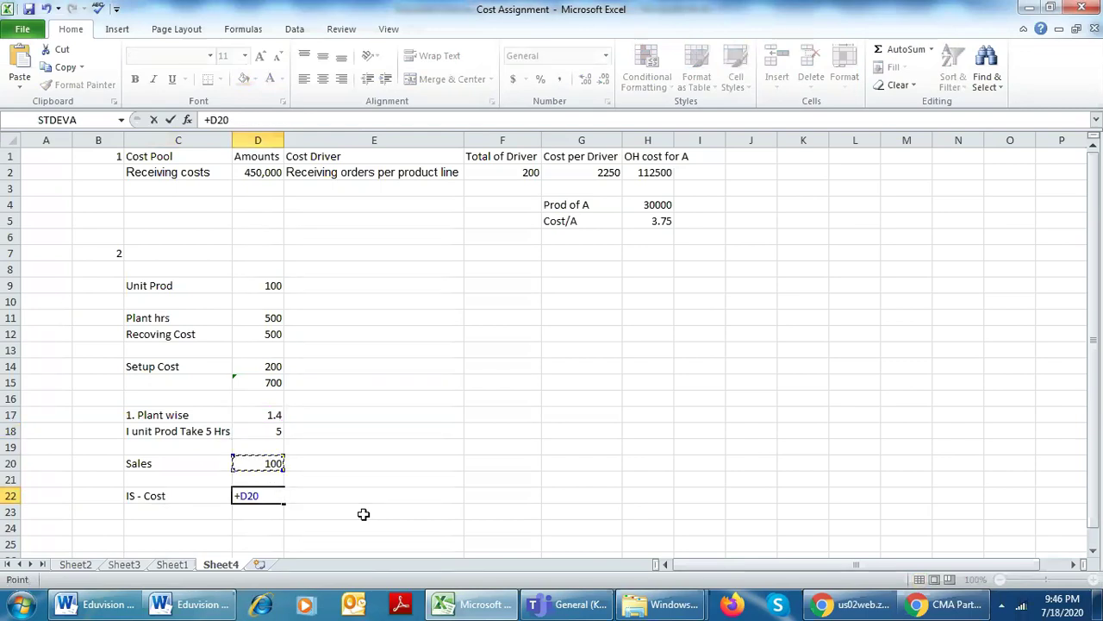
type("*")
key("Up")
key("Up")
key("Up")
key("Up")
type("*")
key("Up")
key("Up")
key("Up")
key("Up")
key("Up")
key("Return")
key("F2")
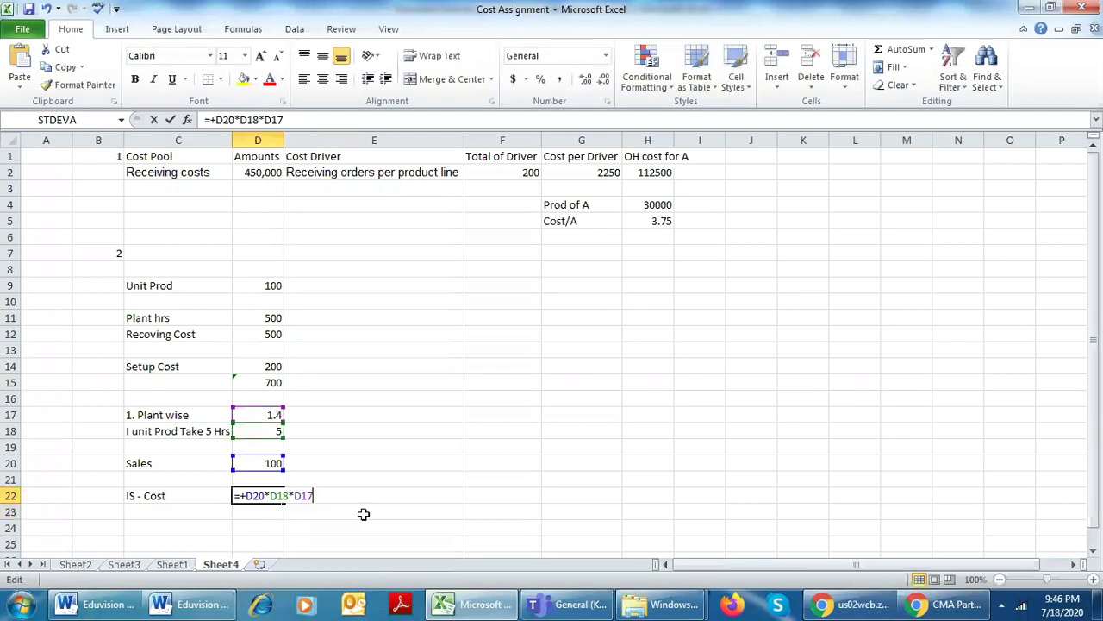
key("shift+Tab")
key("Right")
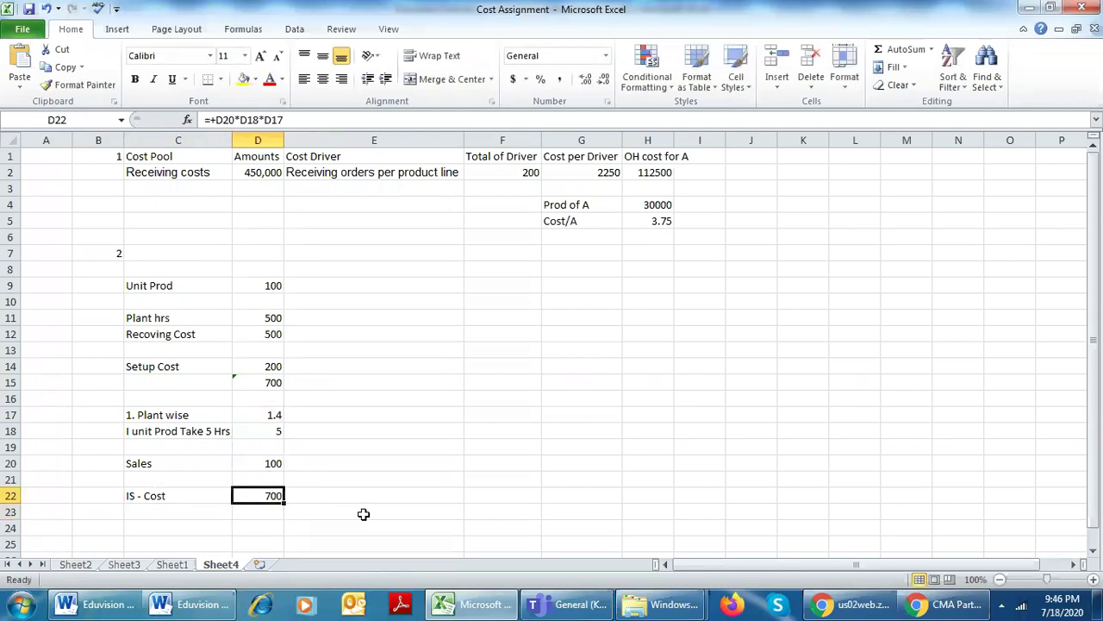
Highlight the IS - Cost label and amount in C22:D22 with yellow fill.
key("Left")
key("shift+Right")
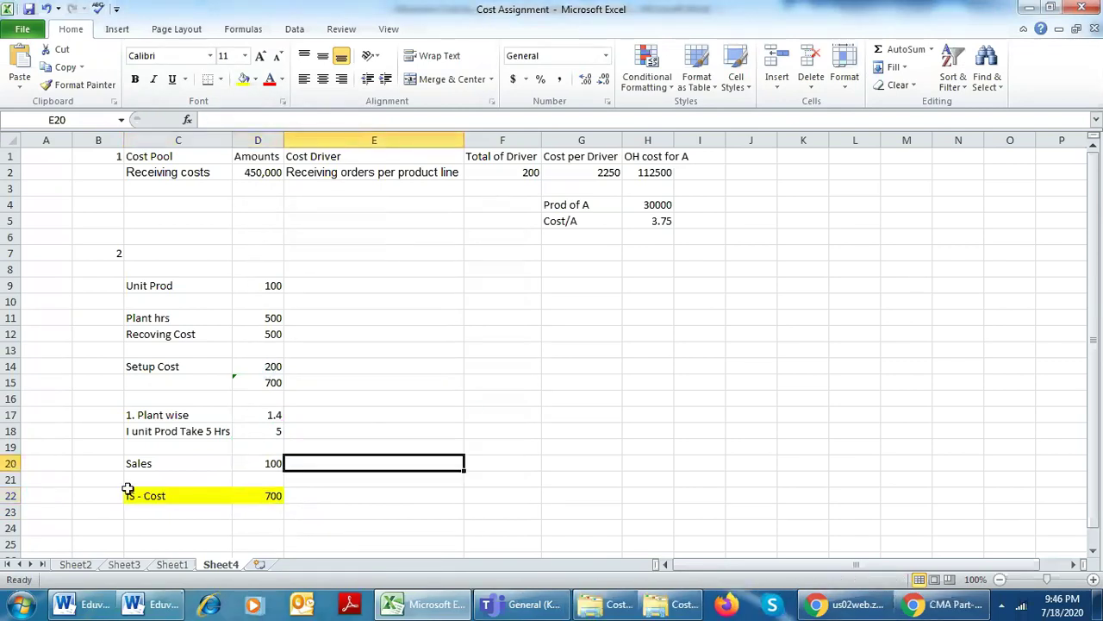
left_click(177, 497)
left_click(257, 497)
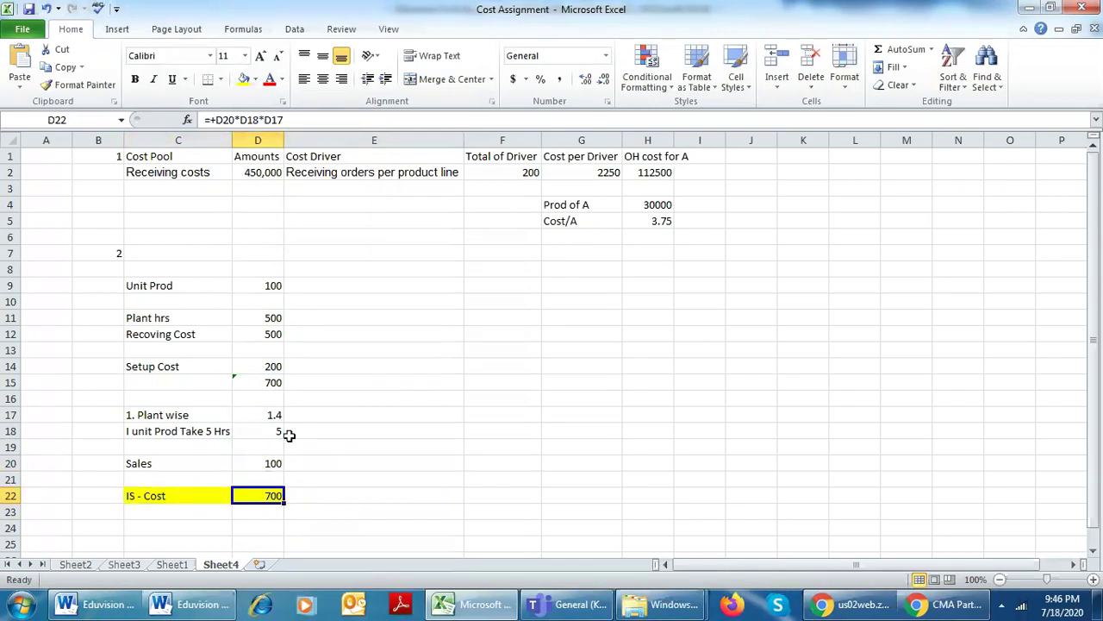
Enter a second sales quantity of 80 in E20.
scroll(289, 436, "down", 2)
left_click(313, 368)
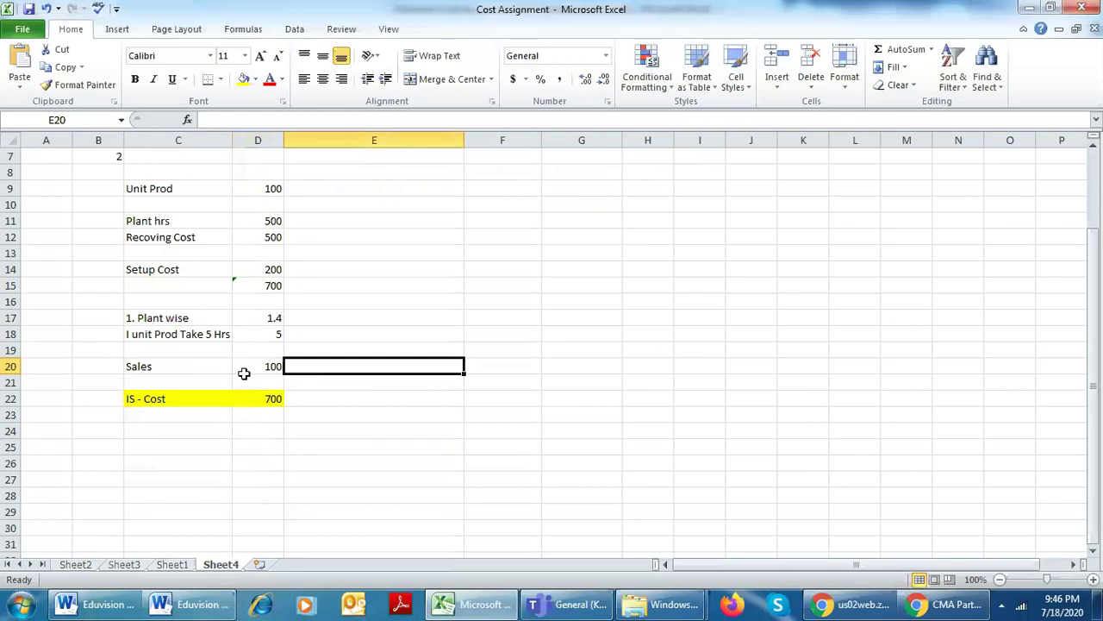
type("80")
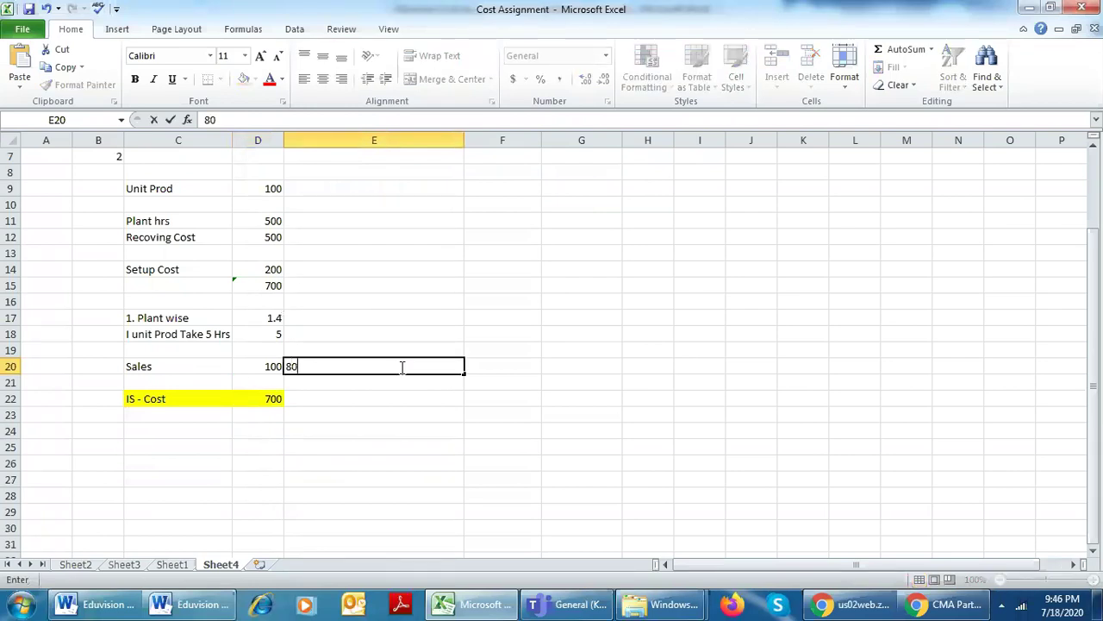
key("Return")
key("Return")
Calculate the IS - Cost for the second sales case in E22 as +E20*D17*D18 and check the formula.
key("Left")
key("Right")
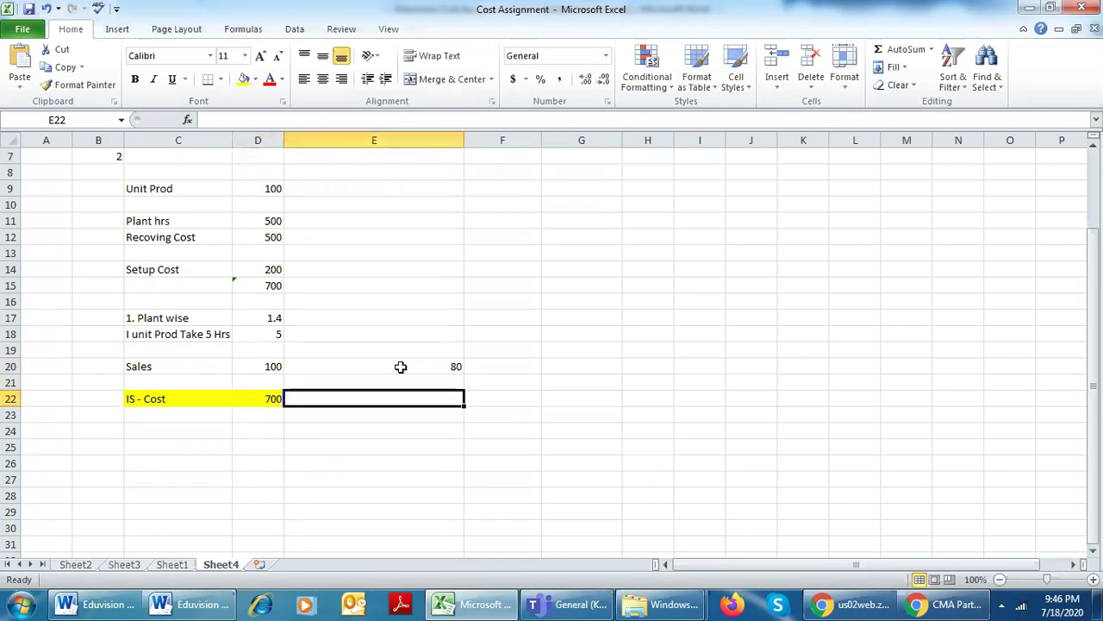
type("+")
left_click(401, 366)
type("*")
left_click(265, 318)
type("*")
left_click(257, 335)
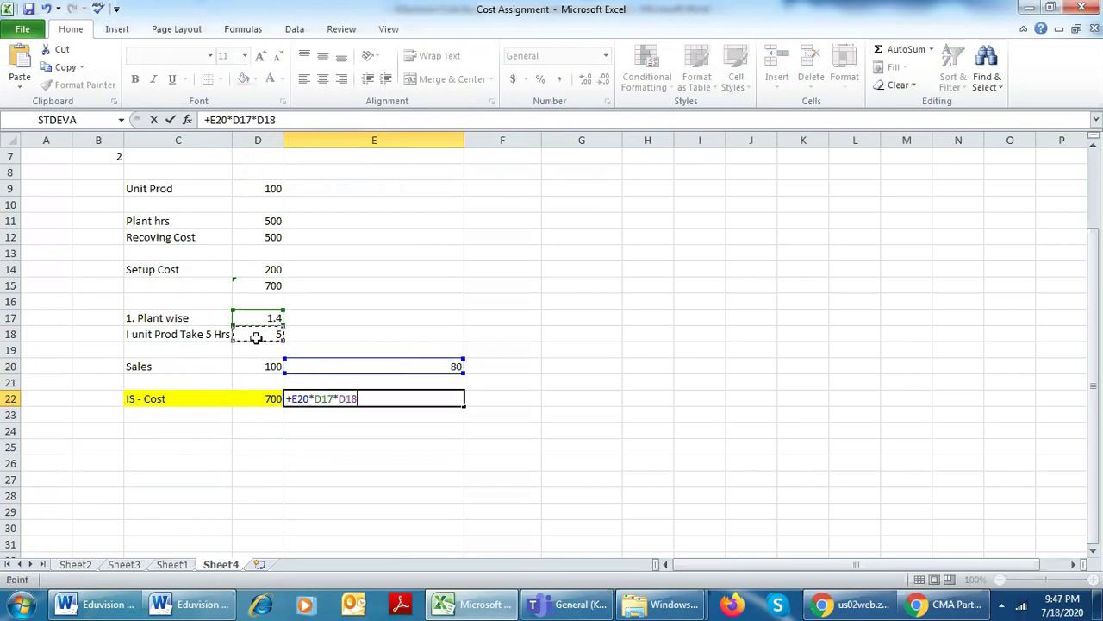
key("Return")
key("Up")
key("F2")
key("Return")
key("Up")
key("F2")
key("Return")
key("Return")
Label C24 Cl. Stk and calculate the closing stock in E24 as total cost D15 minus E22.
key("Left")
key("Left")
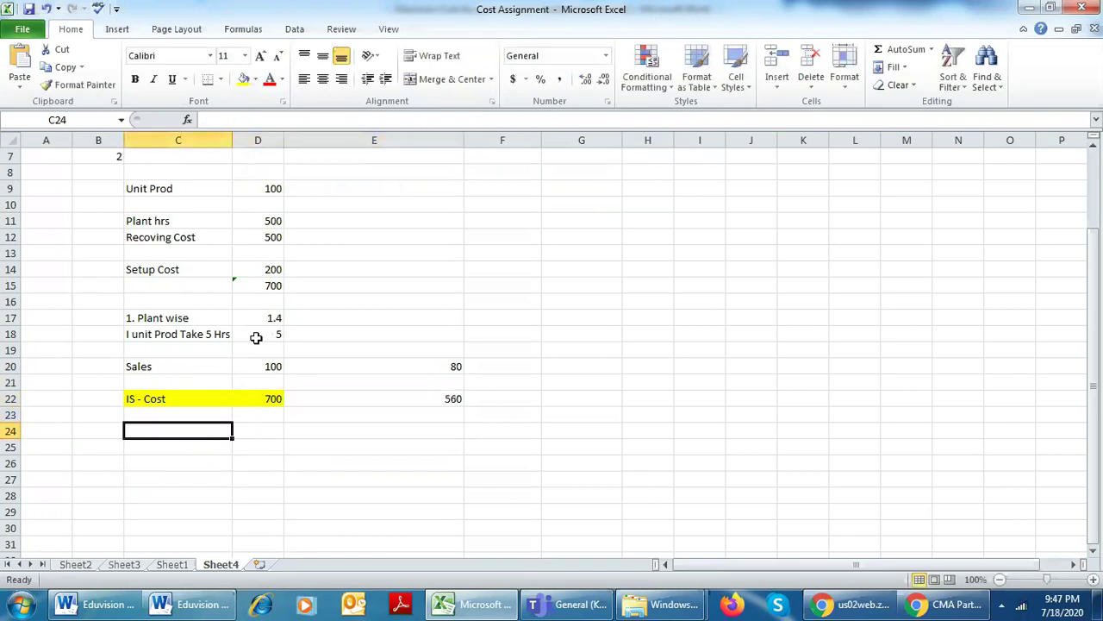
type("Cl. Stk")
key("Right")
key("Right")
type("+")
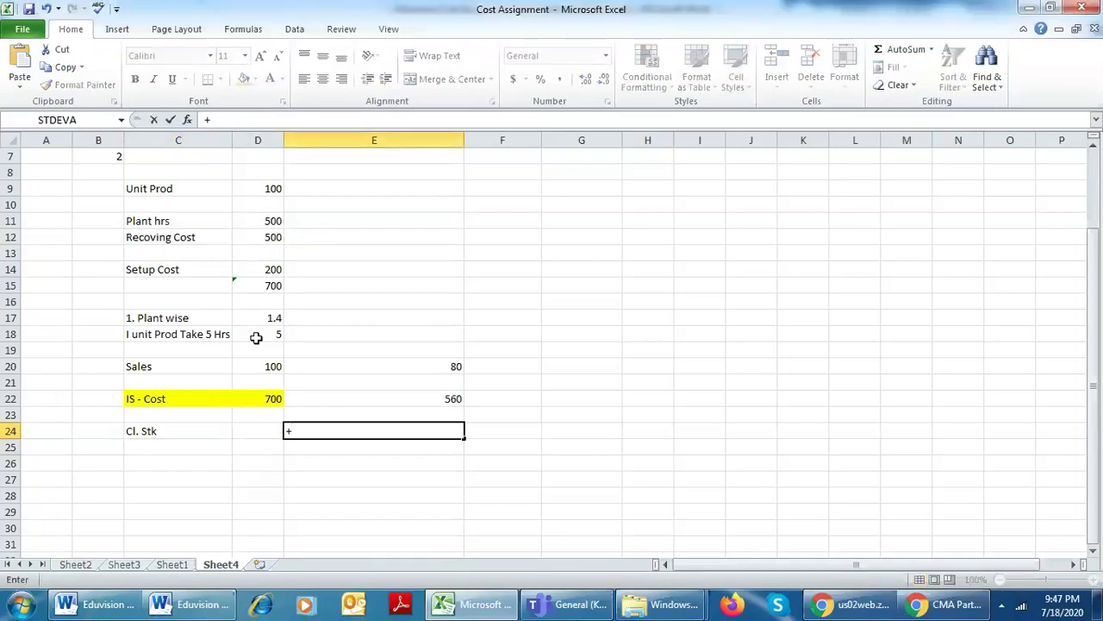
left_click(253, 284)
type("-")
key("Up")
key("Up")
key("Return")
Shade the whole calculation block C9:E24 with a light red fill.
key("Up")
key("Left")
key("Left")
key("shift+Right")
key("shift+Right")
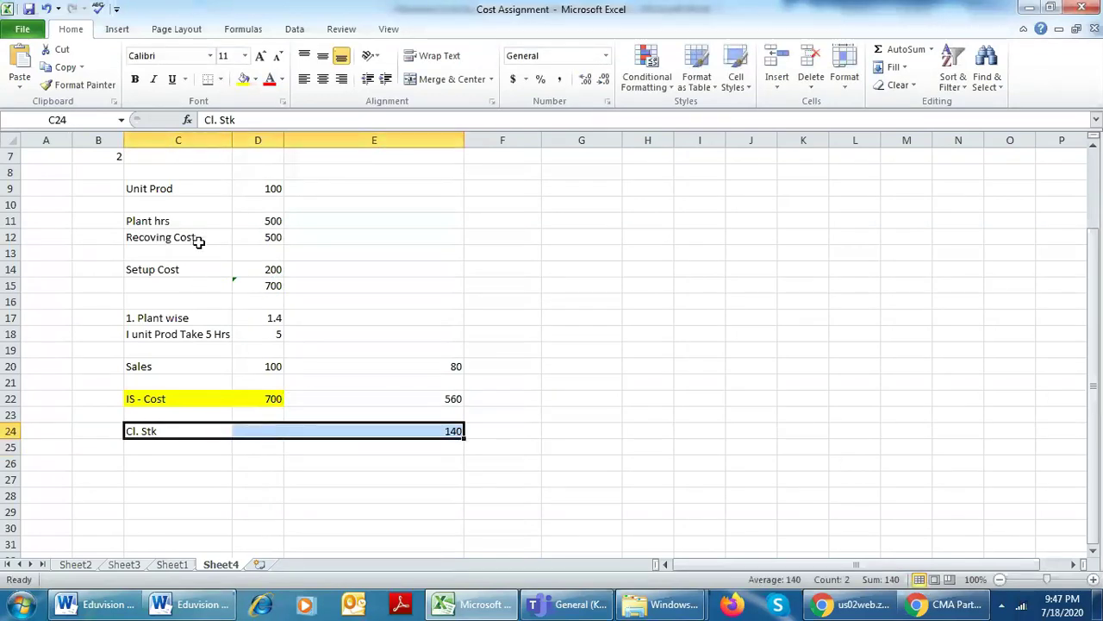
left_click_drag(166, 187, 405, 431)
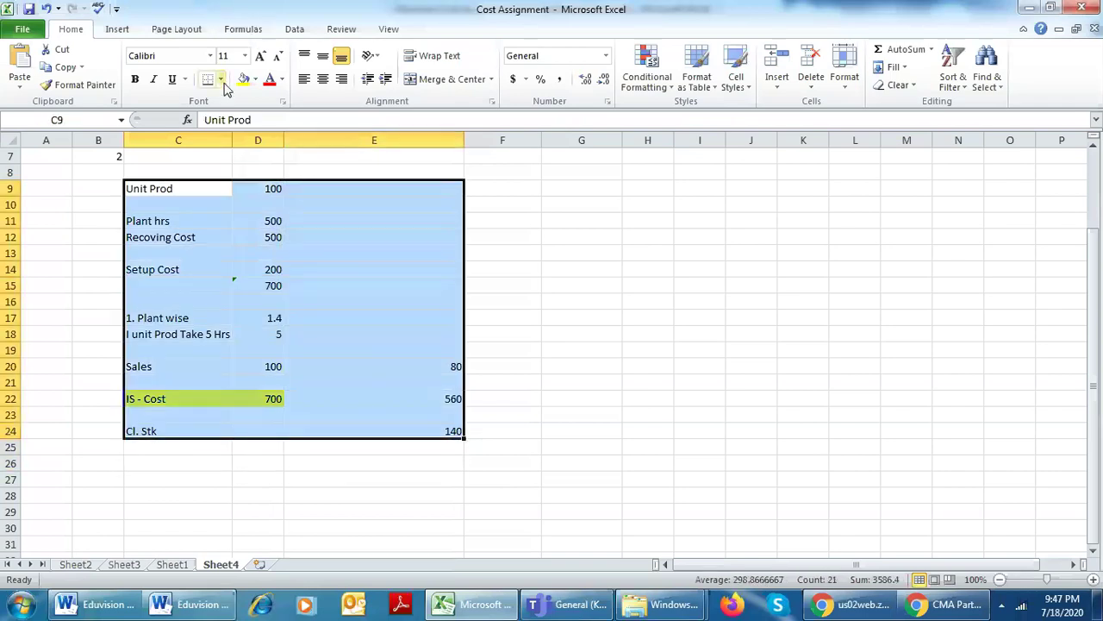
left_click(256, 79)
left_click(296, 168)
Copy the calculation block C9:E24 and paste it starting at G9.
key("ctrl+c")
left_click(575, 189)
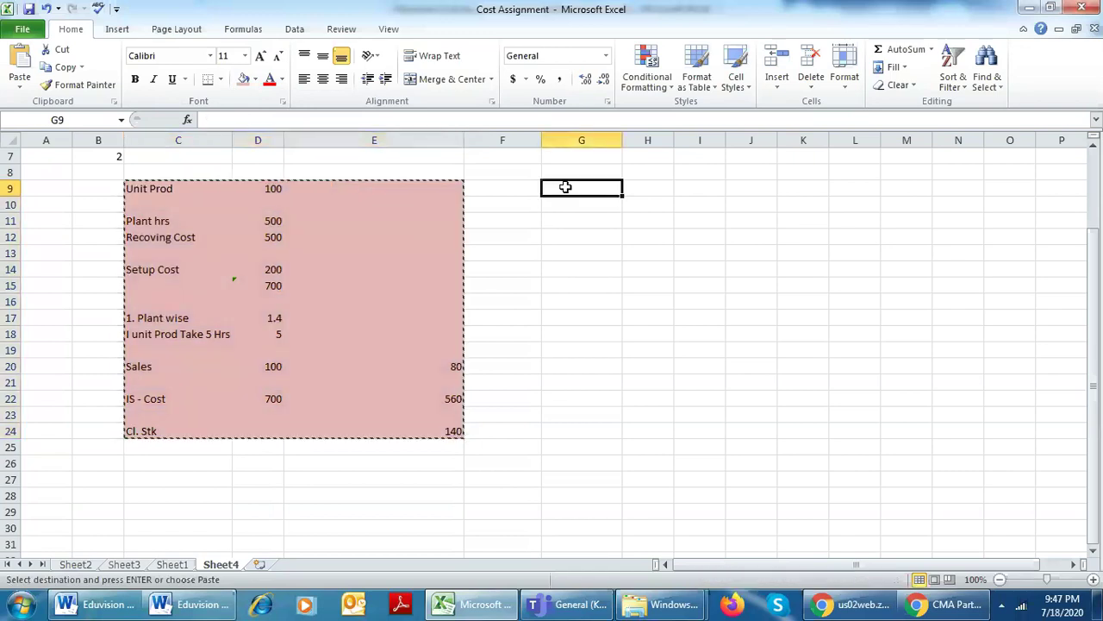
key("ctrl+v")
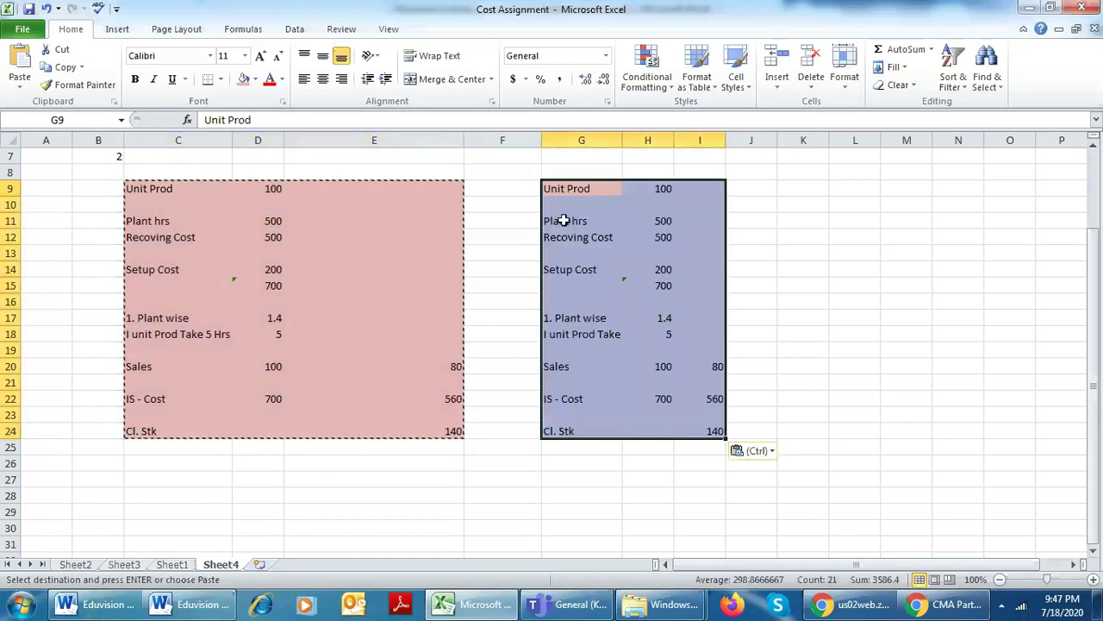
left_click(563, 217)
left_click(660, 187)
left_click(556, 195)
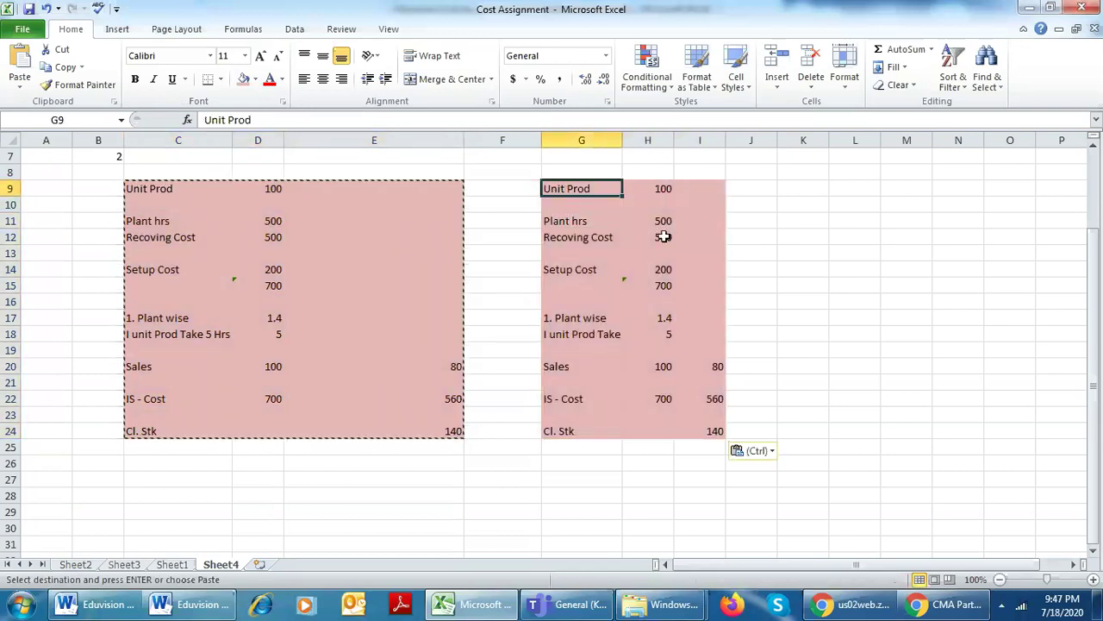
Widen columns G, H and I so the copied block's labels fit.
left_click_drag(622, 140, 668, 298)
left_click_drag(772, 140, 798, 141)
left_click_drag(721, 141, 749, 142)
Replace the Plant hrs label in G11 of the copied block with Dept.
left_click(631, 249)
key("Up")
key("Up")
left_click(720, 201)
key("Up")
key("Down")
key("Down")
key("Left")
key("Right")
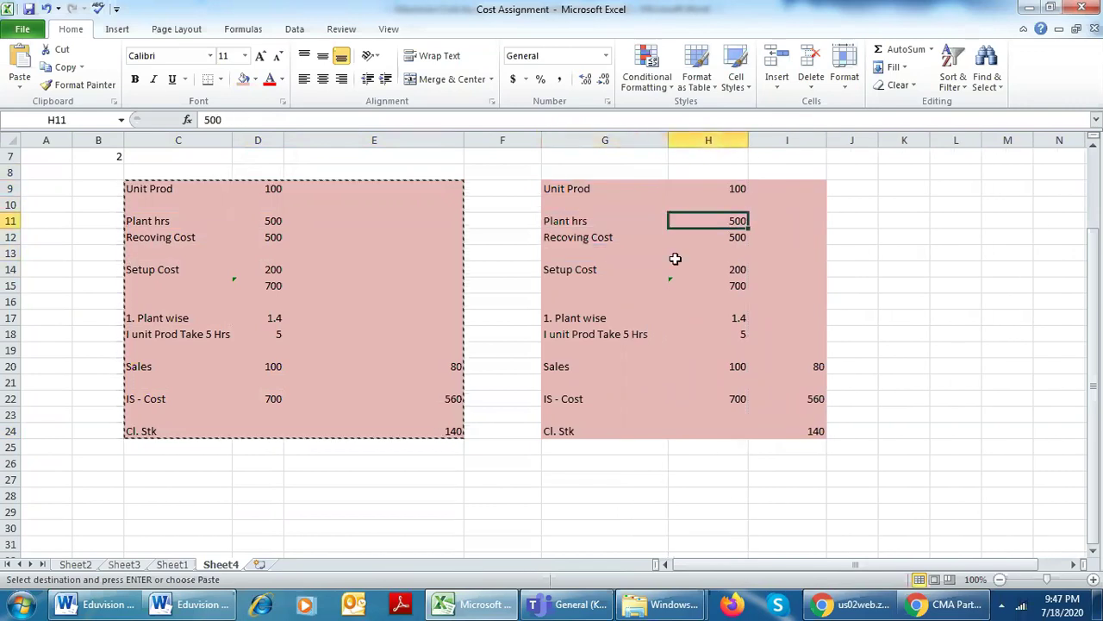
key("Down")
key("Up")
key("Left")
type("Dept")
left_click(676, 256)
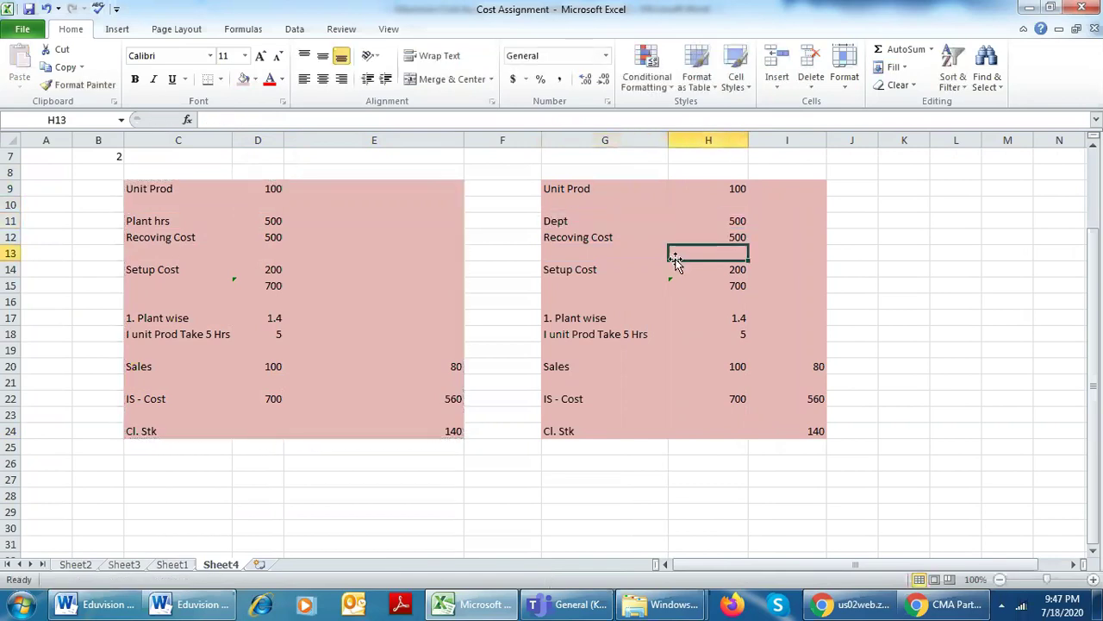
Extend the label in G11 to read Dept Hrs.
key("Up")
key("Up")
key("Up")
key("Down")
key("Left")
key("Left")
key("Right")
key("F2")
type("Hrs")
key("Return")
Set the department hours in H11 to 400.
key("Right")
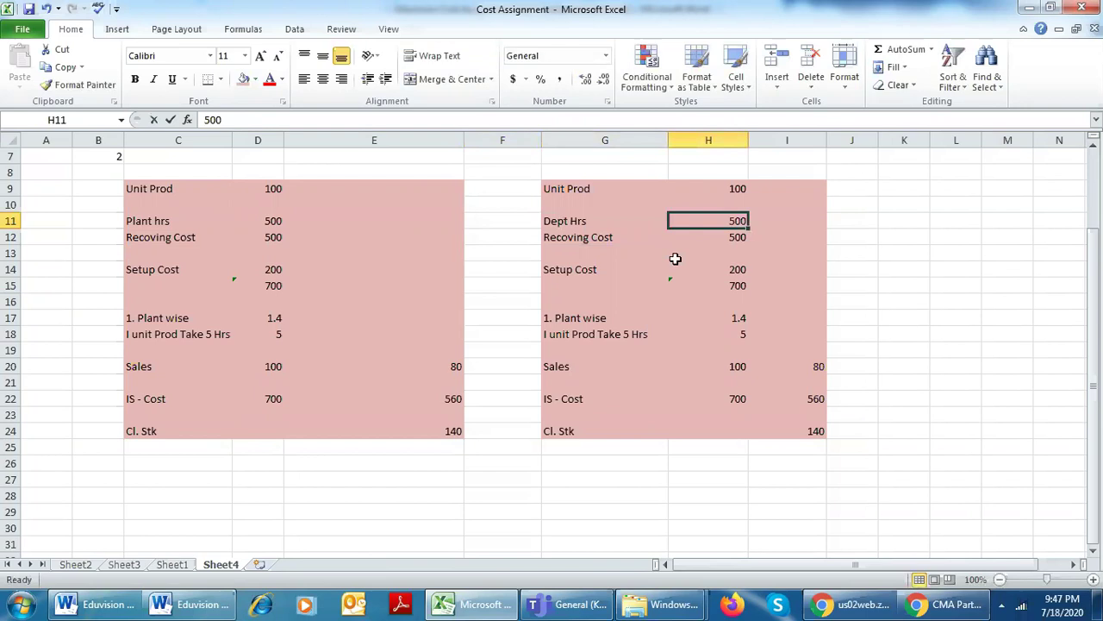
type("4")
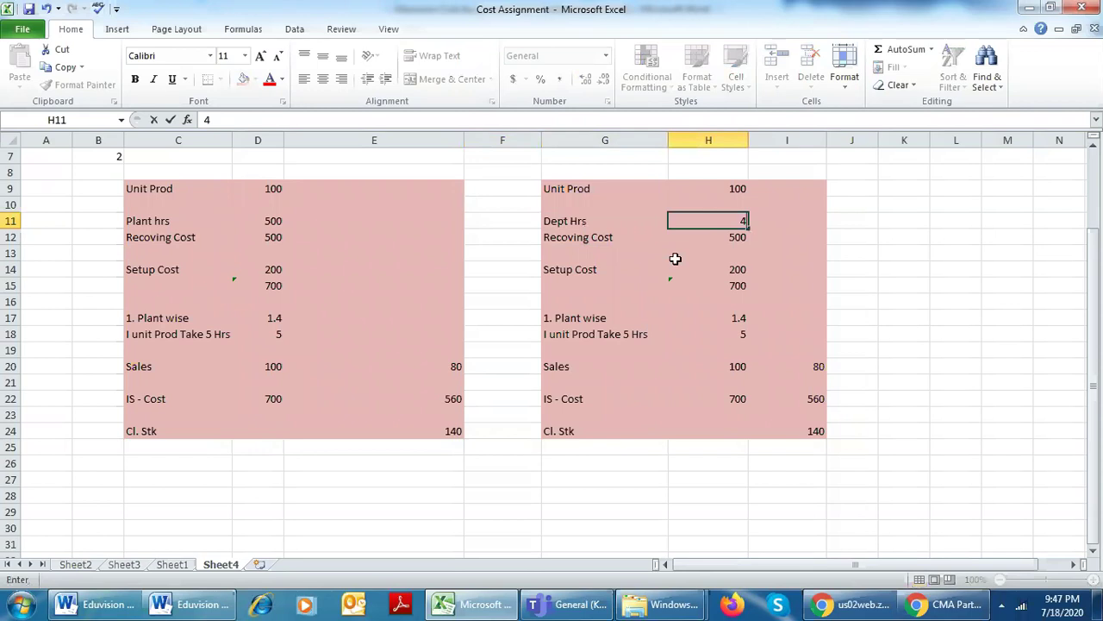
type("00")
Check the rate formula in H17 and the IS - Cost formula in H22 of the copied block.
double_click(703, 317)
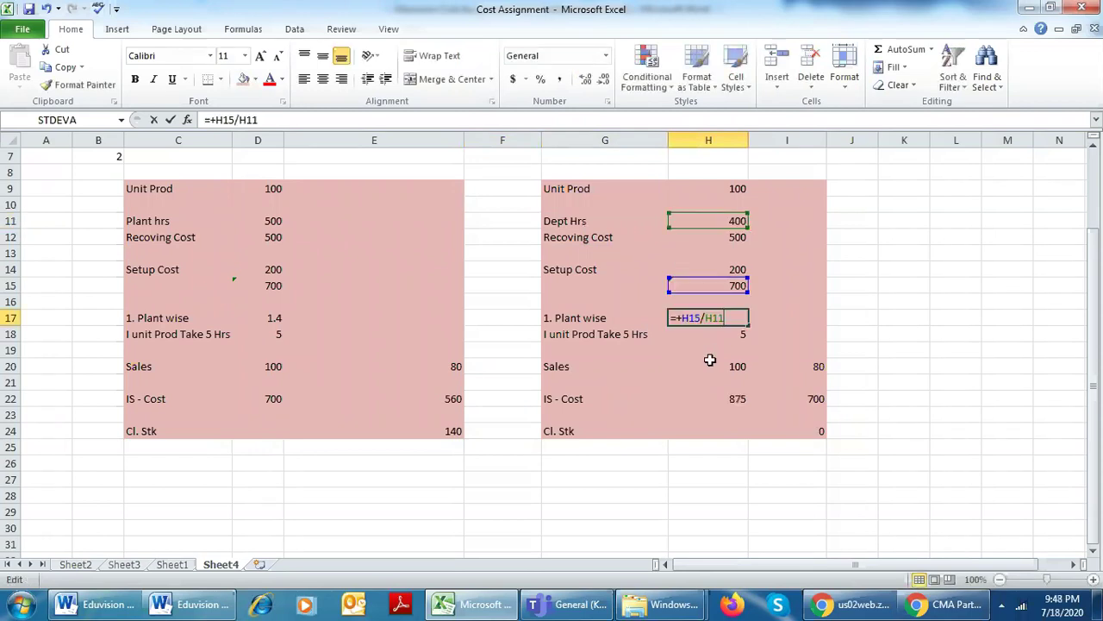
key("Escape")
left_click(569, 366)
left_click(734, 366)
left_click(722, 402)
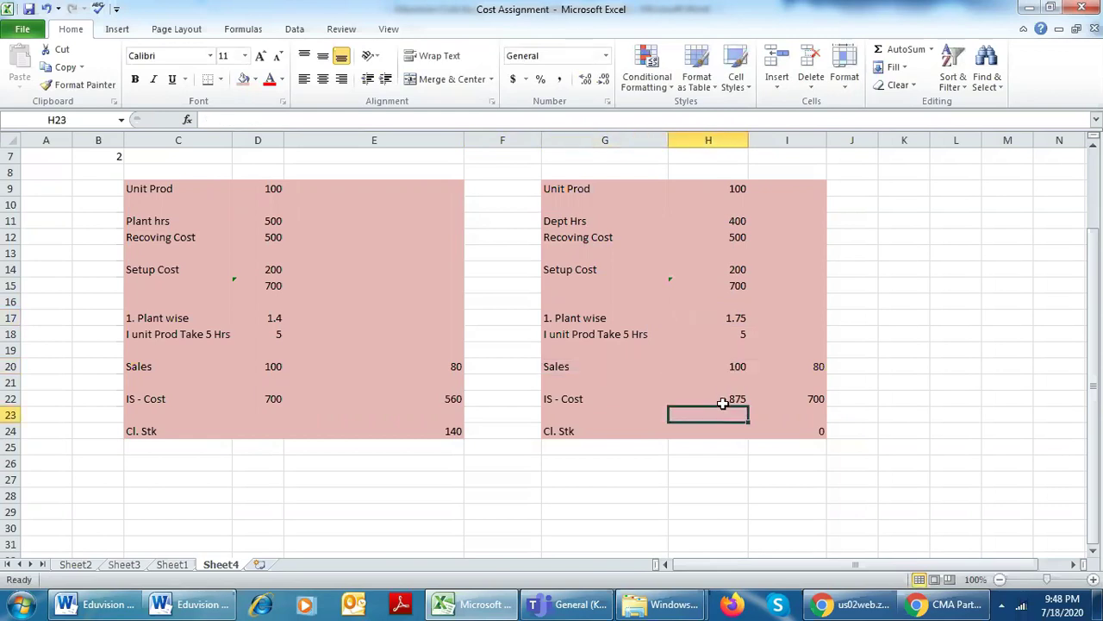
double_click(734, 399)
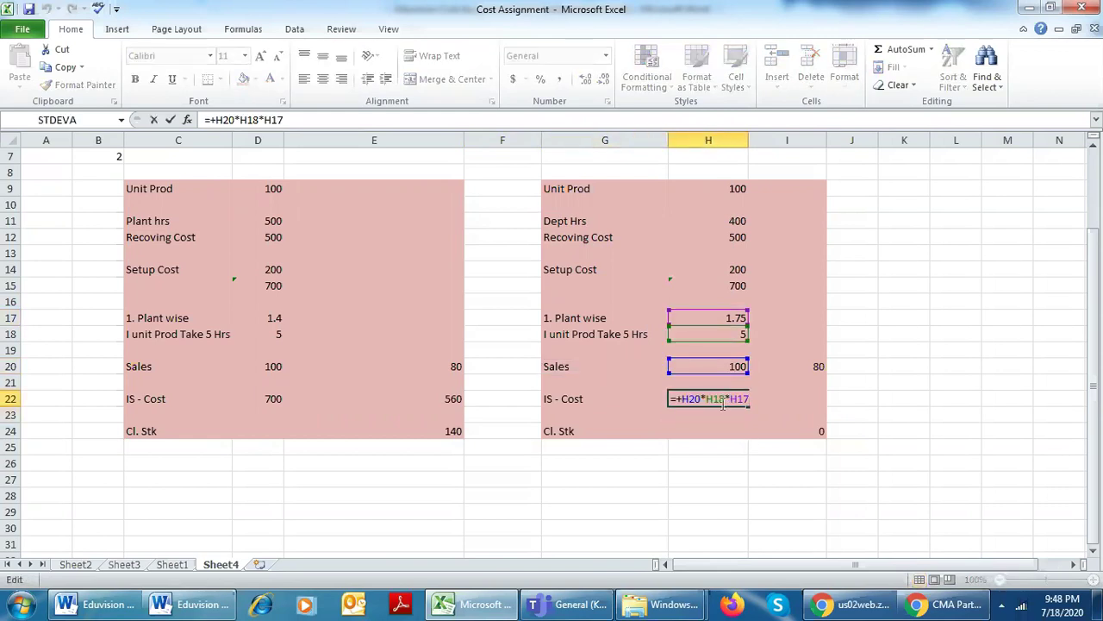
key("Escape")
Set the hours per unit in H18 of the department block to 4.
left_click(697, 334)
left_click(573, 329)
key("Right")
type("4")
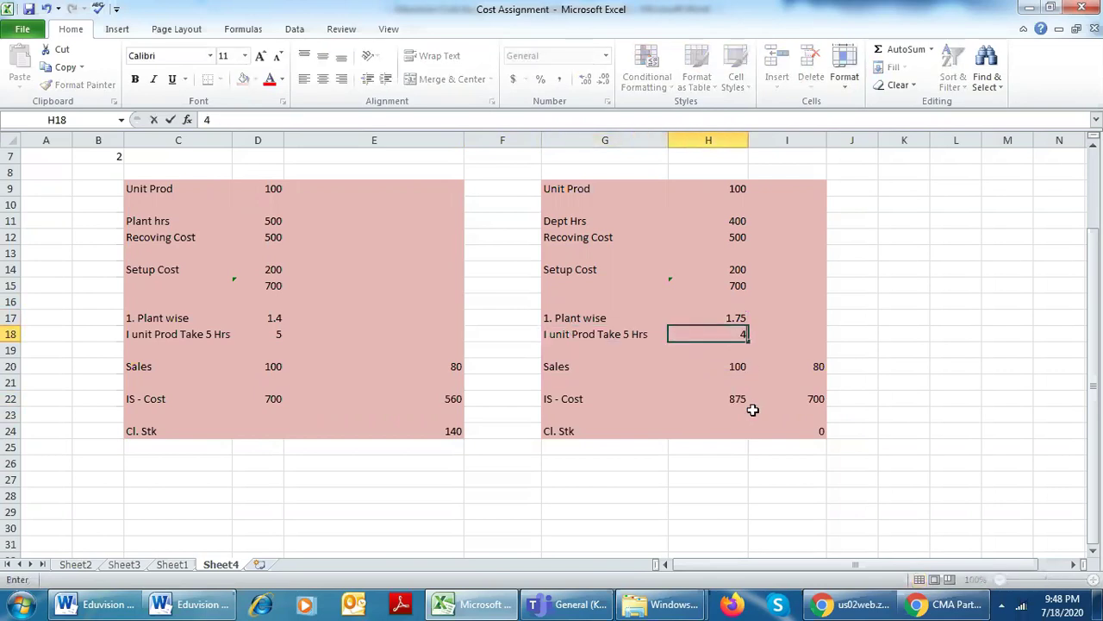
key("Return")
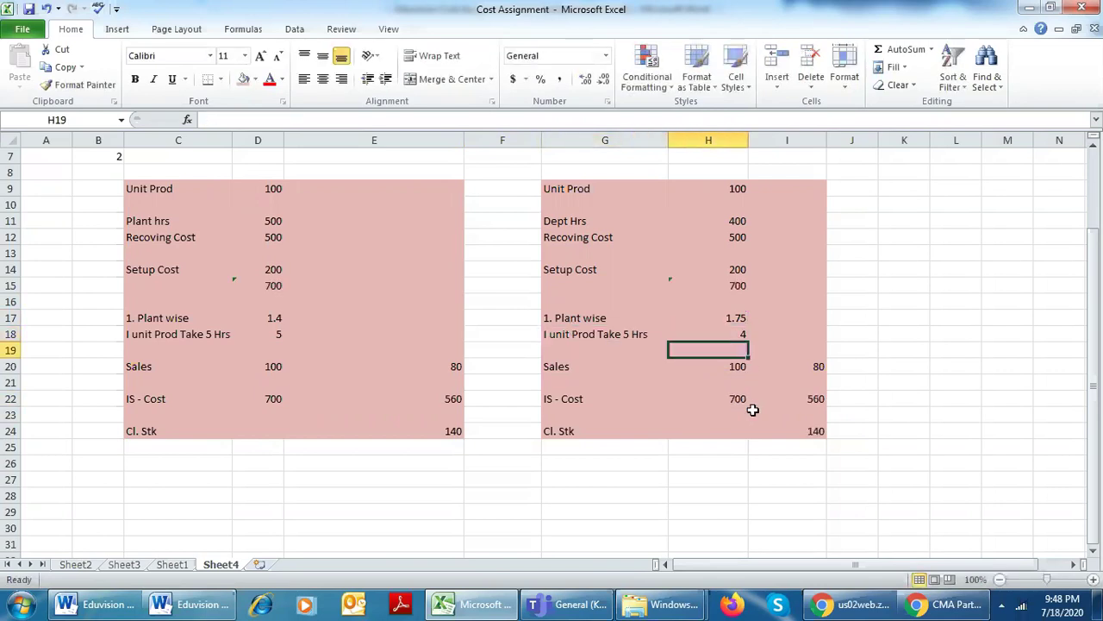
key("Down")
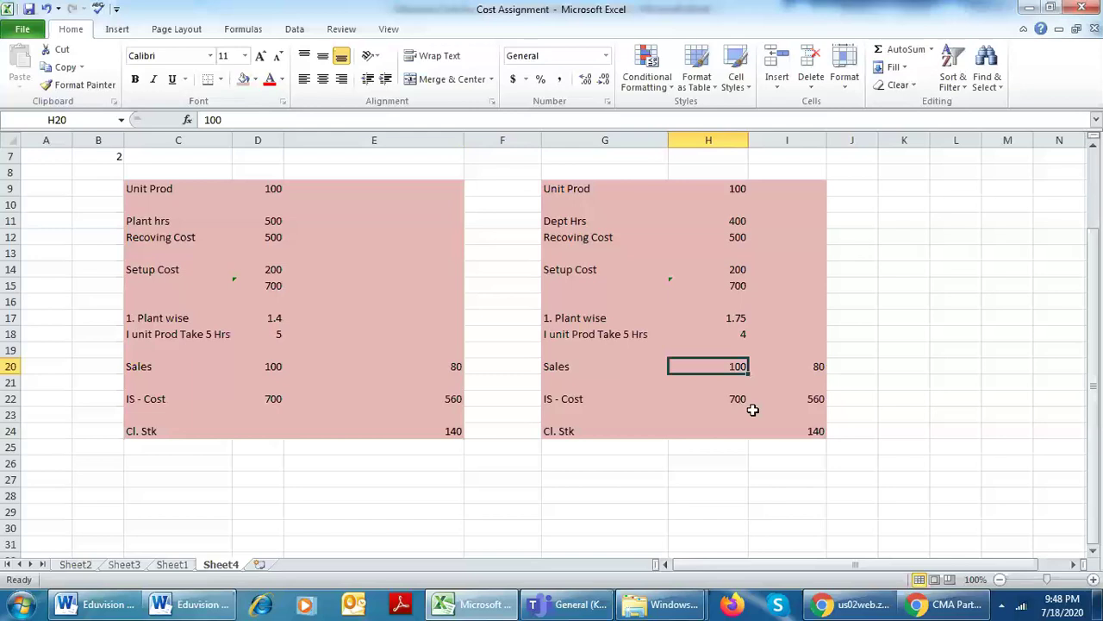
Reset the department block's hours per unit in H18 to 4.
key("ctrl+z")
type("1")
key("Escape")
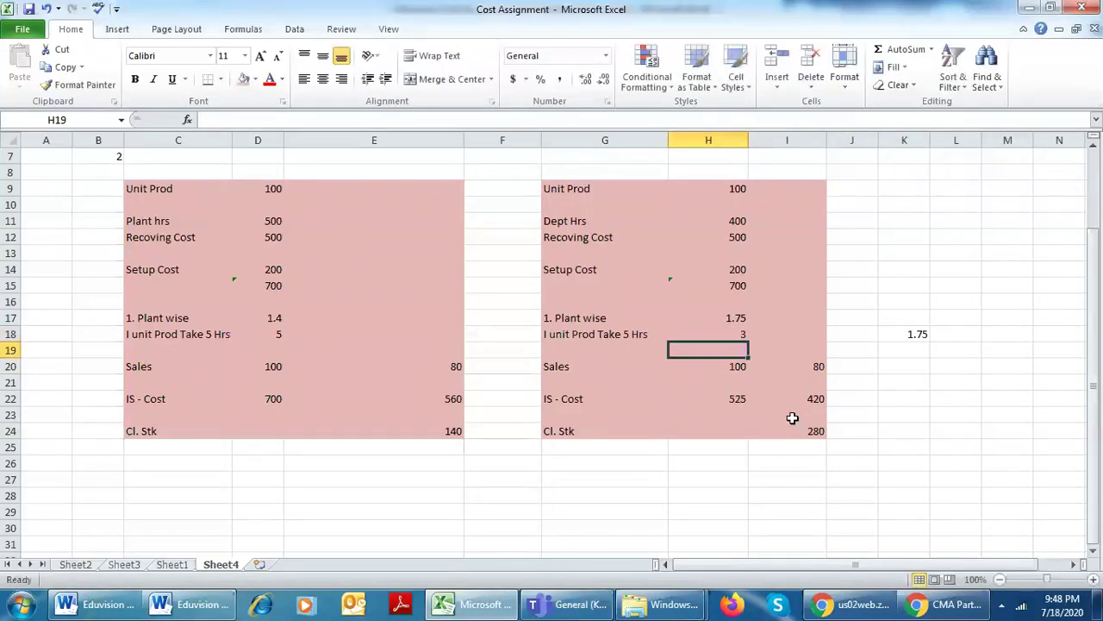
key("Up")
type("4")
key("Return")
Check the IS - Cost formula in H22 and the sales entry in I20 of the department block.
key("Up")
key("Down")
key("Down")
key("Down")
key("Down")
double_click(671, 403)
key("Escape")
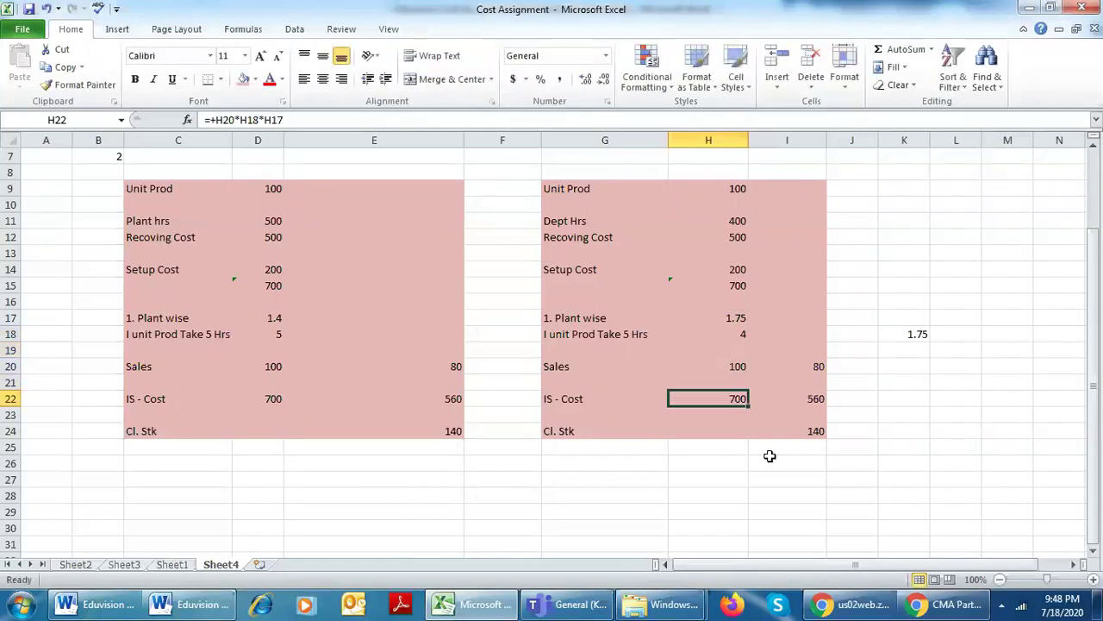
left_click(583, 400)
double_click(735, 399)
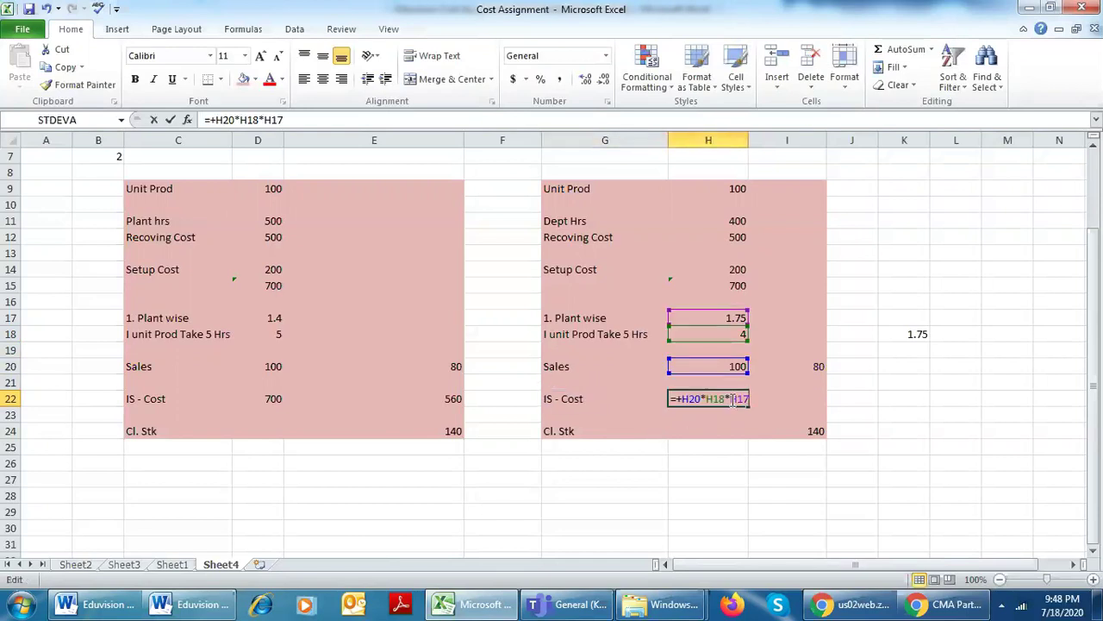
key("Escape")
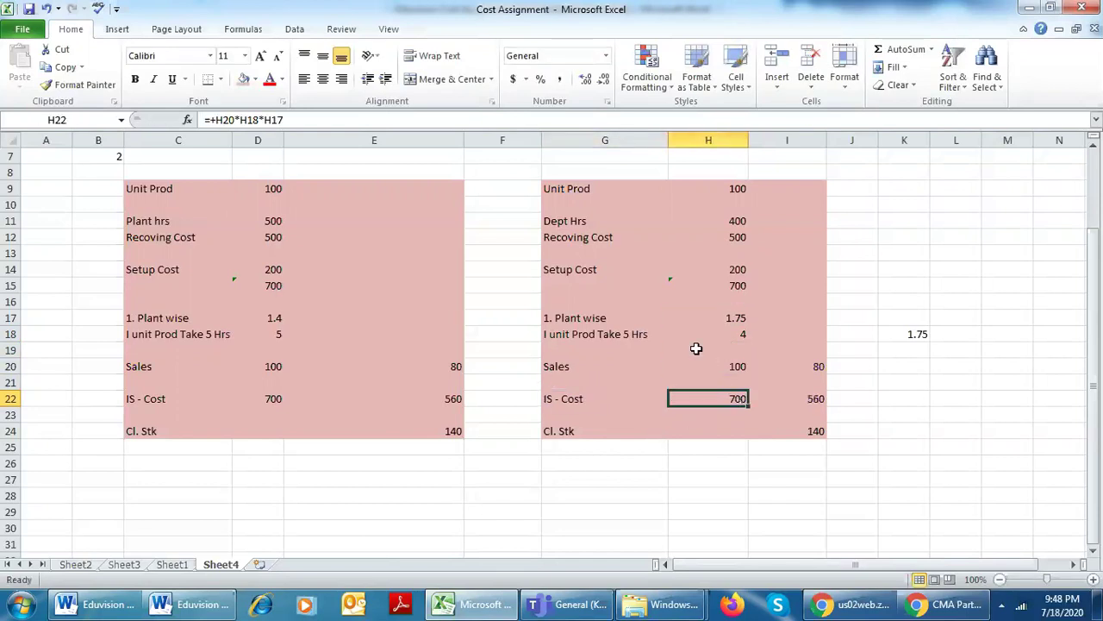
double_click(774, 371)
key("Escape")
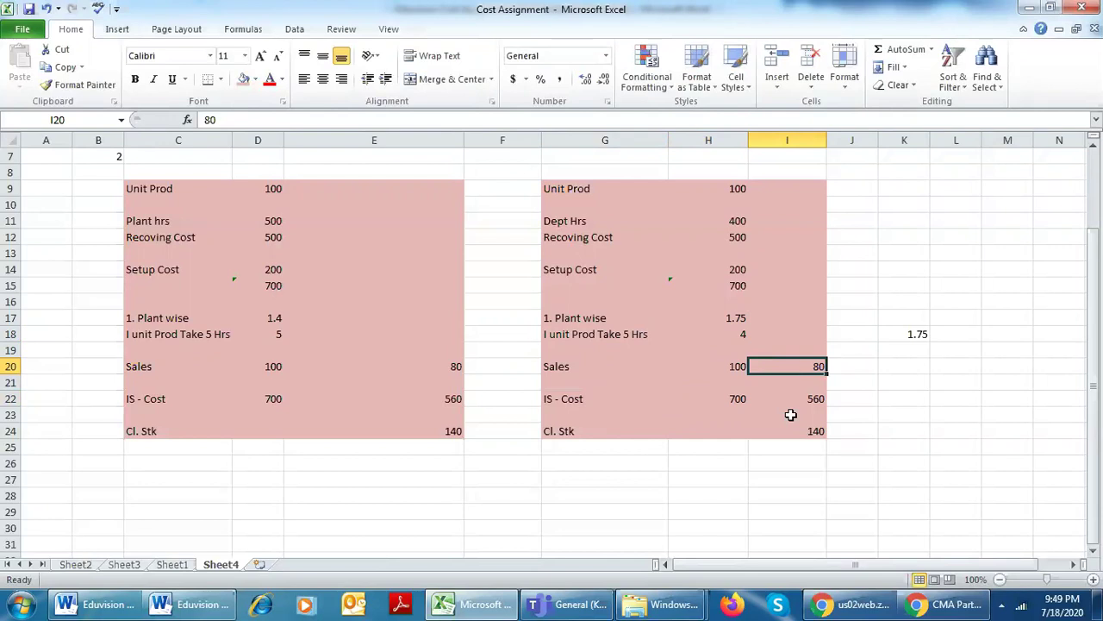
Examine the IS - Cost formula in I22, which uses the sales in I20.
key("Down")
key("Down")
key("Down")
key("Up")
key("F2")
key("Return")
key("Up")
key("Down")
key("Up")
key("Left")
key("Left")
key("Right")
key("Right")
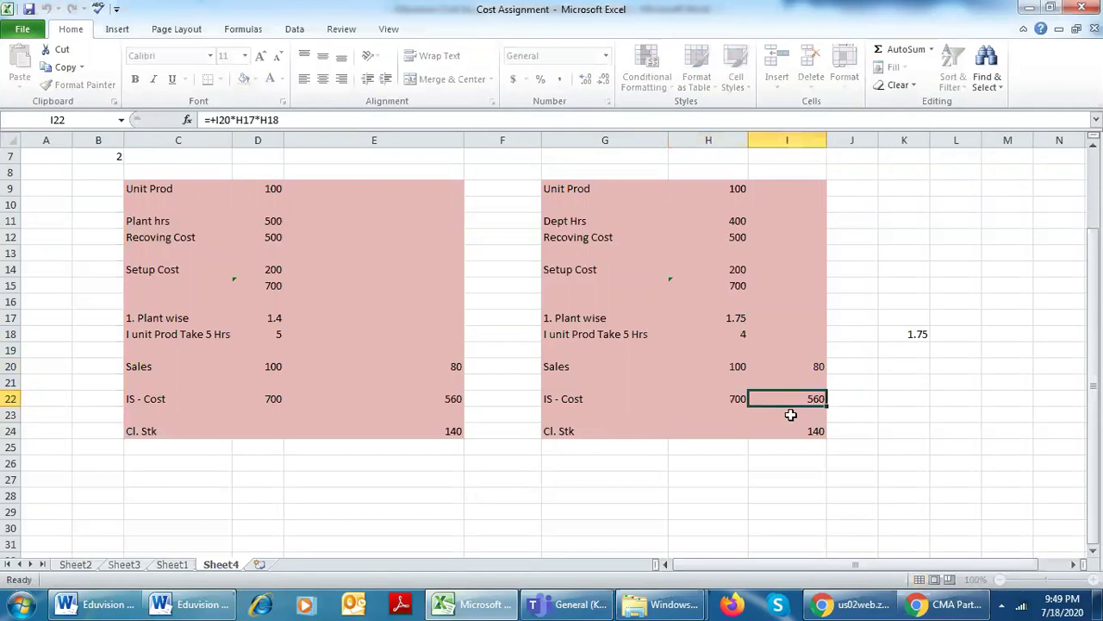
key("Up")
key("Up")
key("Down")
key("Down")
key("F2")
key("Escape")
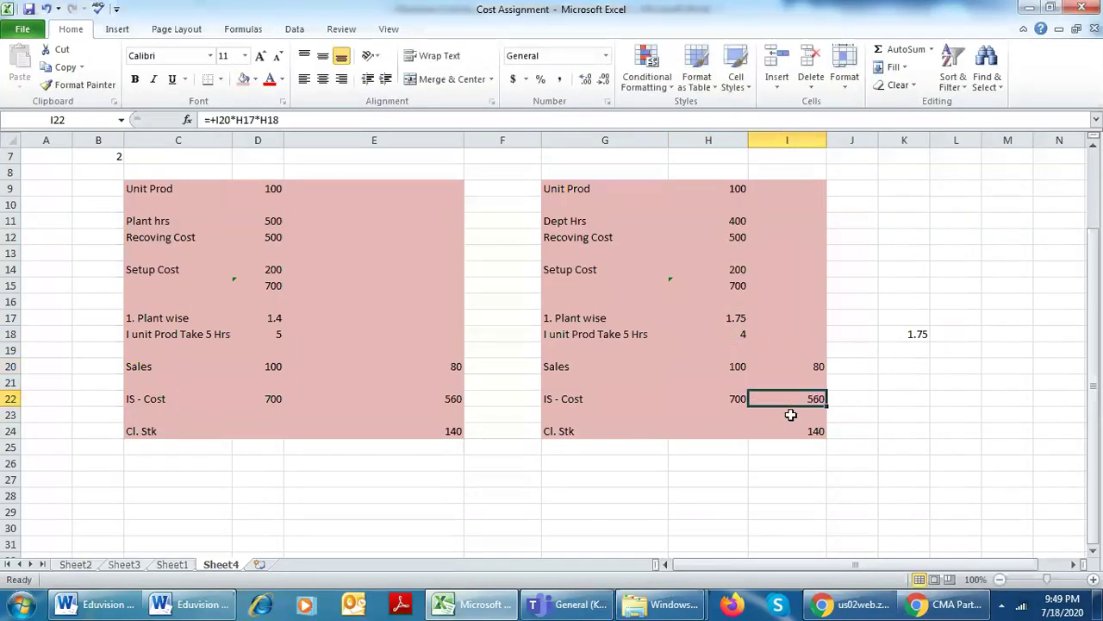
Check the closing stock formula in I24 and the sales entry in I20 that feeds it.
left_click(791, 414)
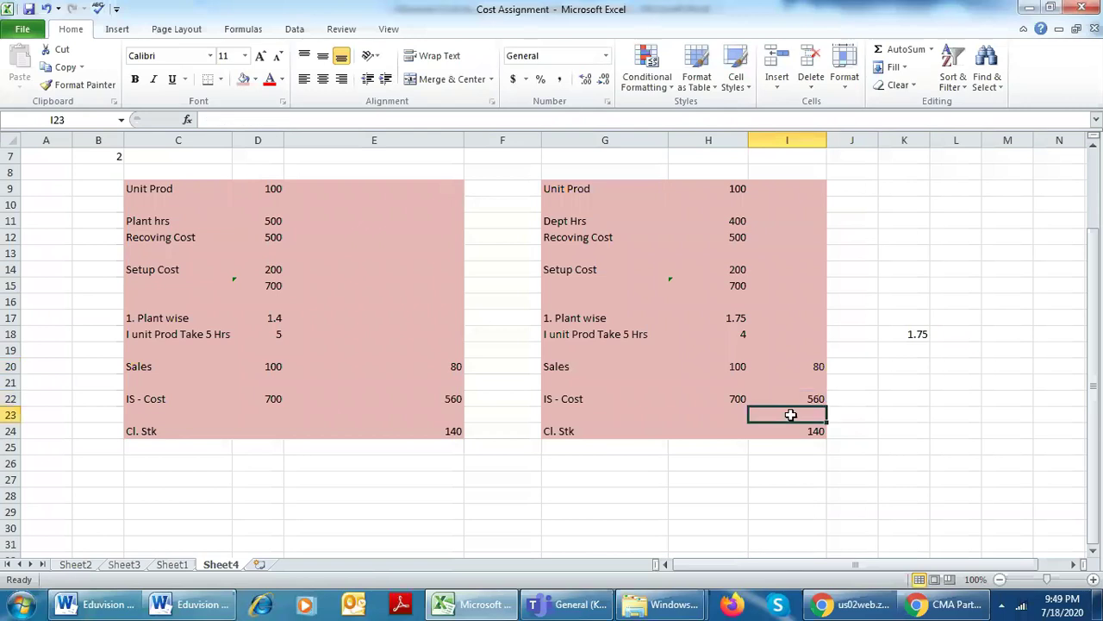
key("Down")
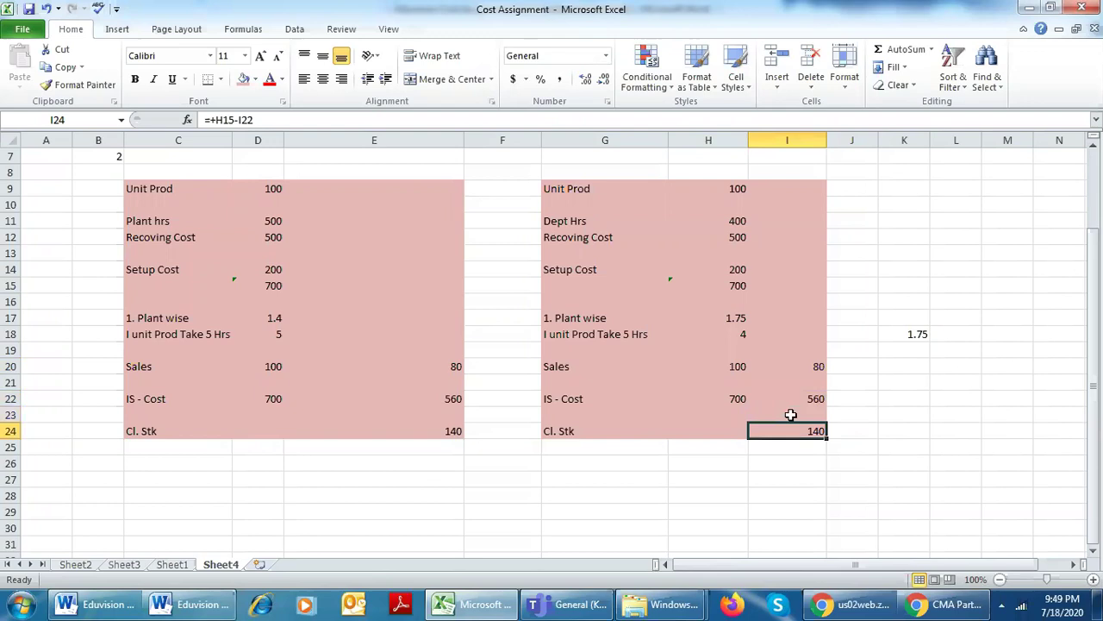
key("F2")
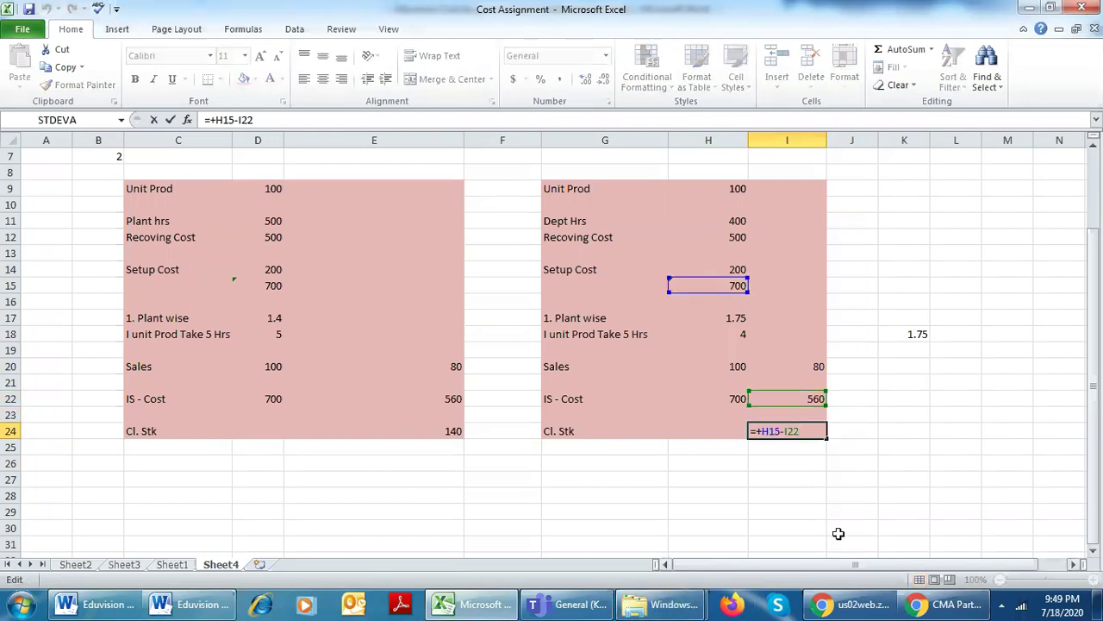
key("Escape")
left_click(803, 362)
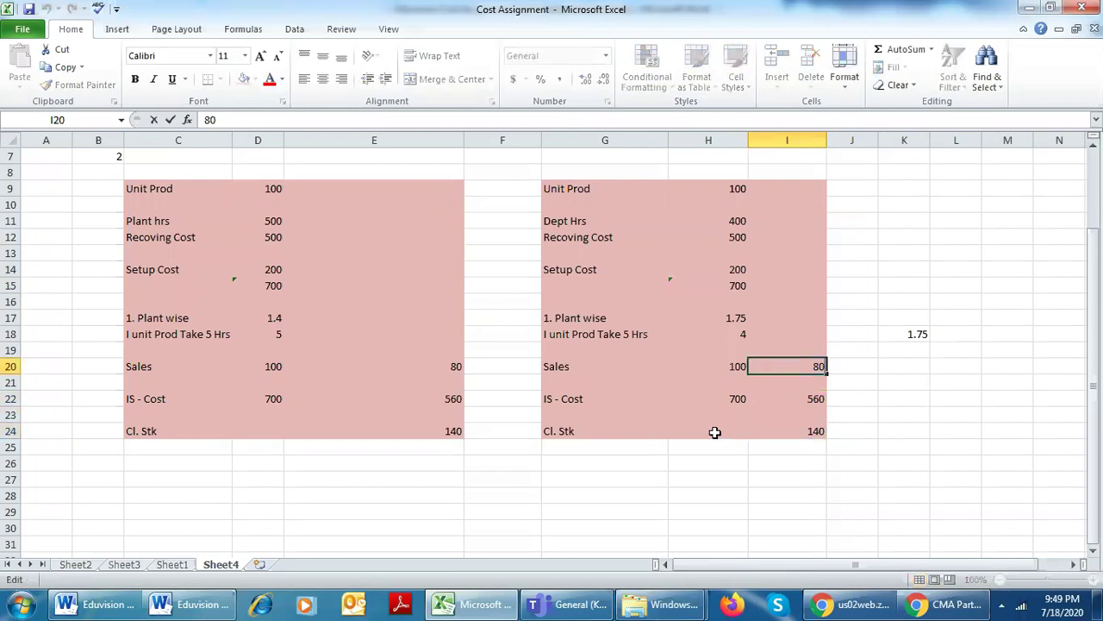
left_click(814, 421)
double_click(816, 431)
Try 3.75 hours per unit in H18 of the department block.
left_click(724, 366)
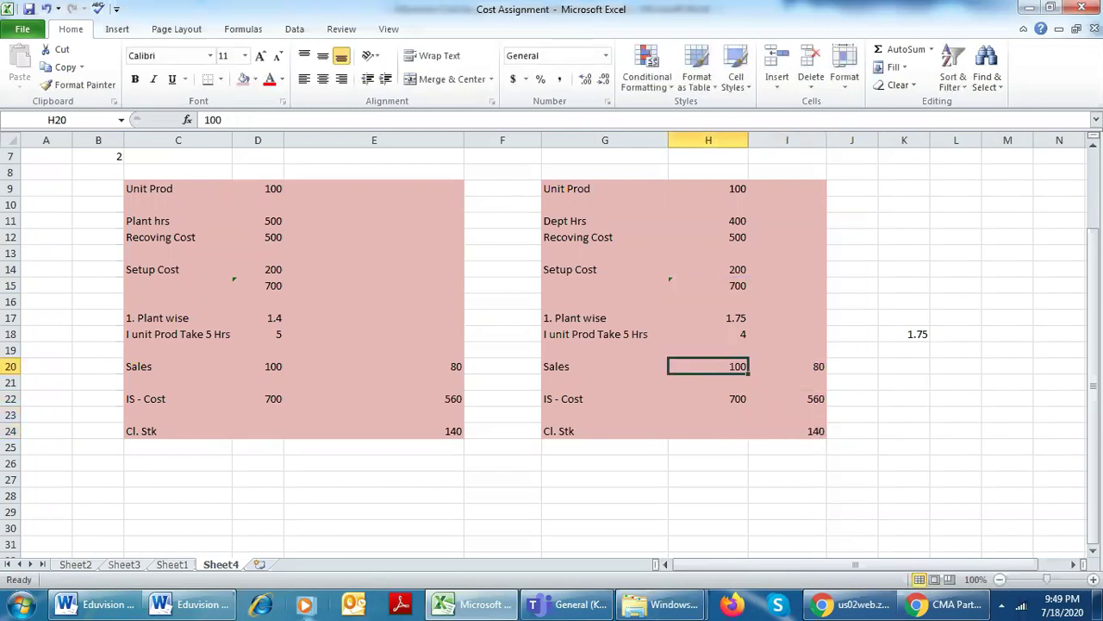
left_click(721, 341)
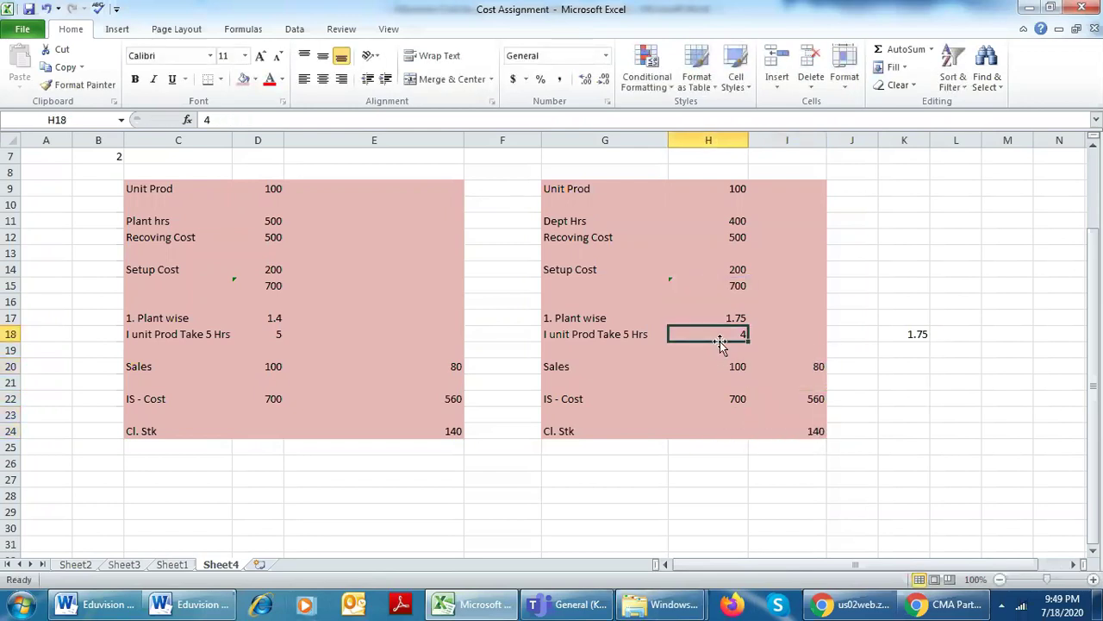
type("4.23")
key("BackSpace")
key("BackSpace")
key("BackSpace")
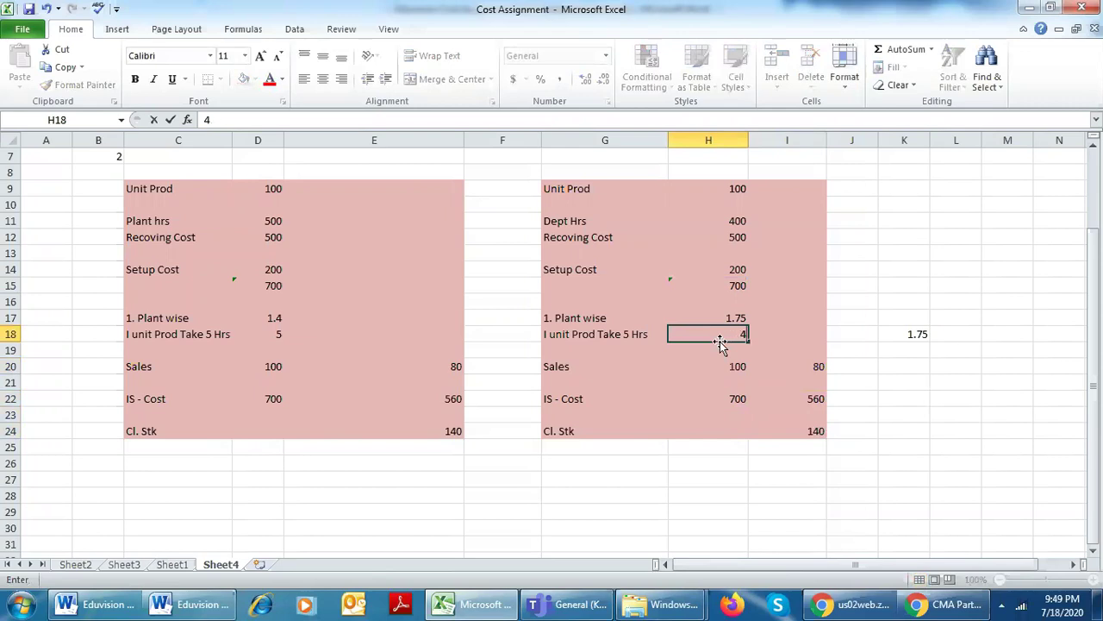
type(".75")
key("Return")
key("Return")
key("Return")
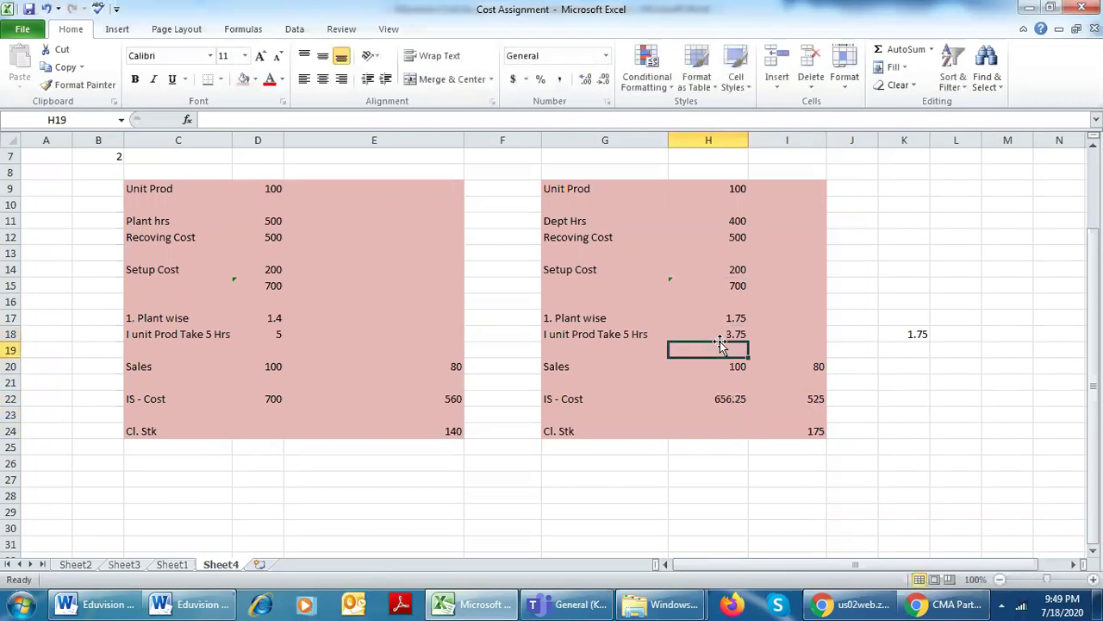
Inspect the IS - Cost formula in H22 with the changed hours per unit.
key("Return")
key("F2")
key("Escape")
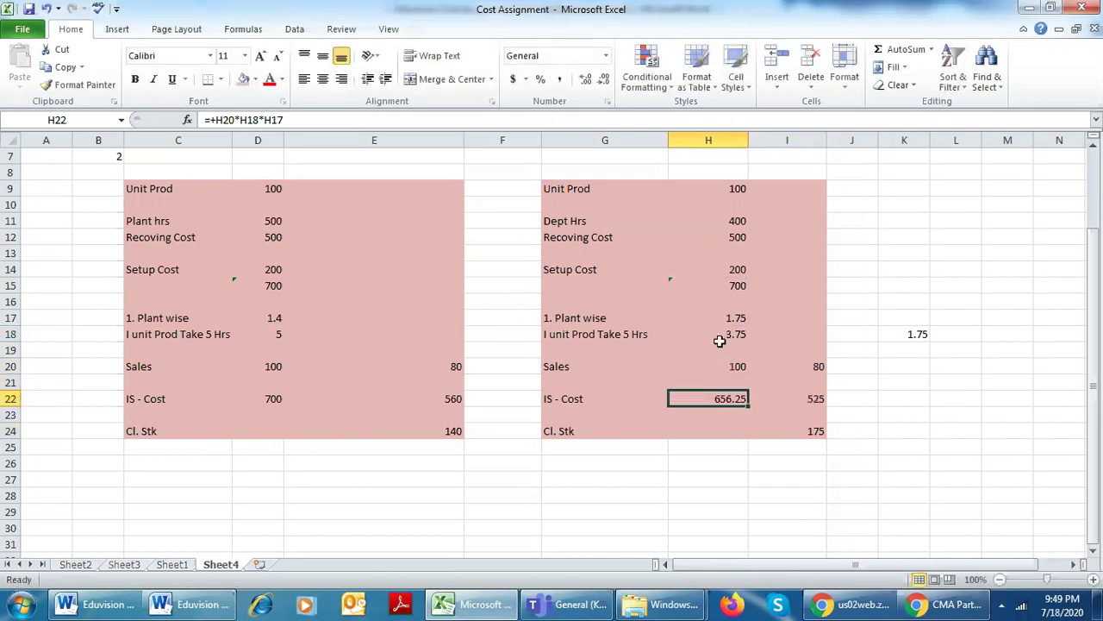
key("Return")
key("Left")
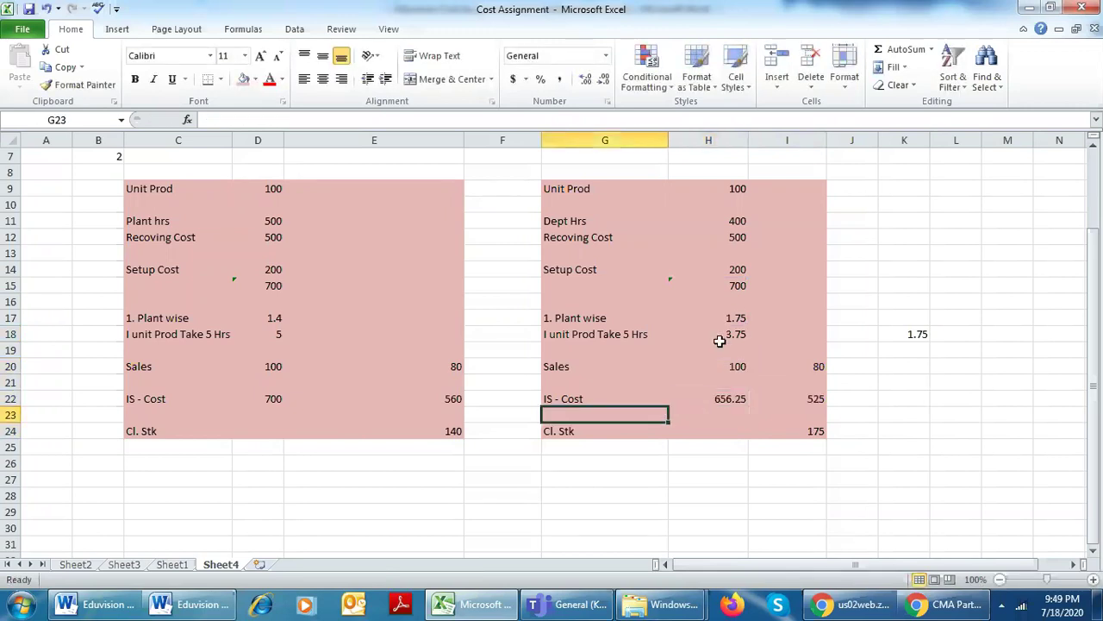
type("A")
key("Escape")
key("Up")
key("Up")
key("Down")
key("Right")
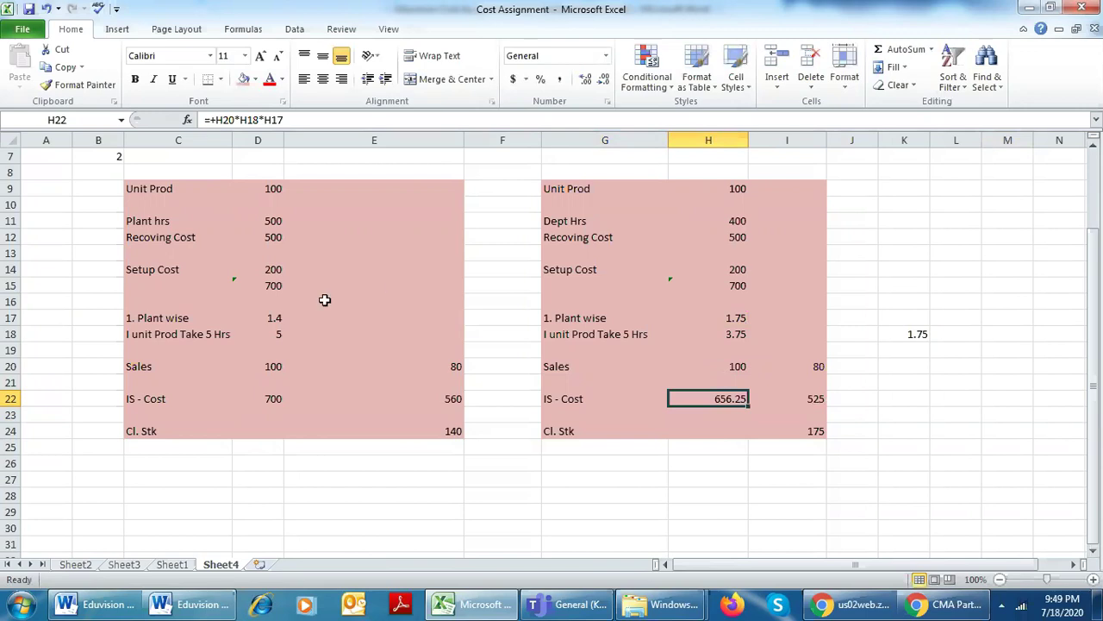
Compare the hours per unit in D18 and H18, and trace the department block's sales and cost in H22.
left_click(278, 336)
left_click(723, 332)
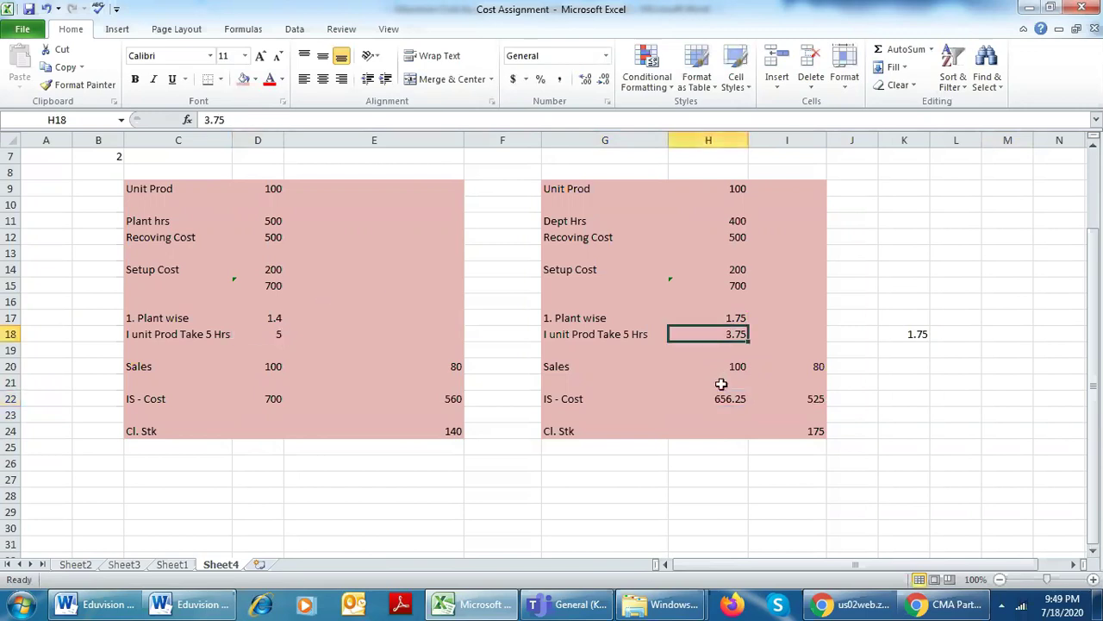
left_click(803, 368)
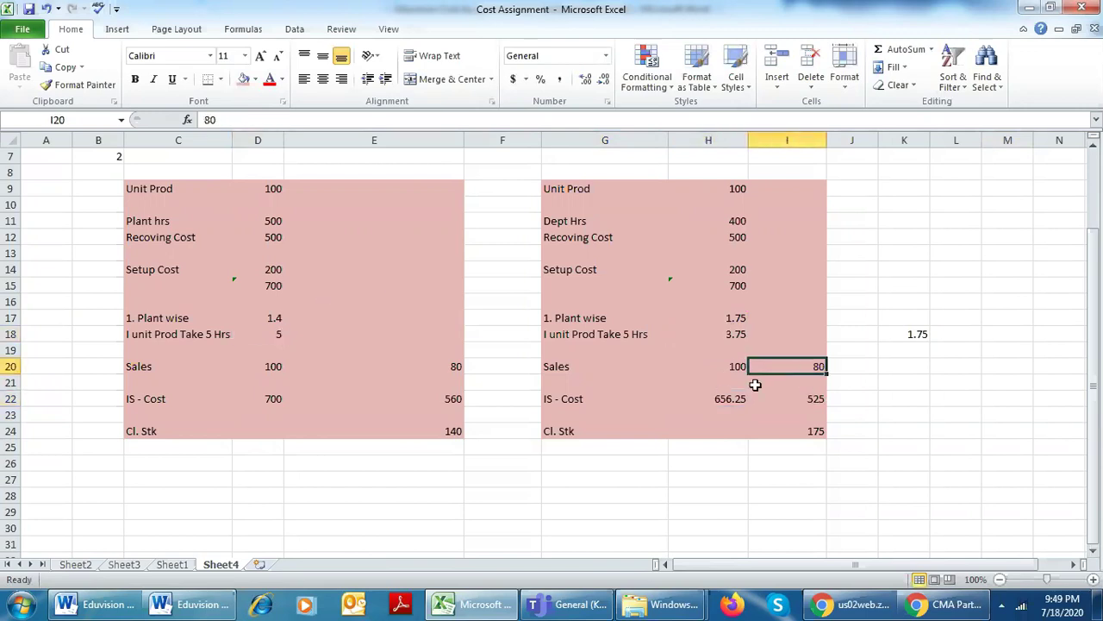
left_click(730, 369)
left_click(731, 401)
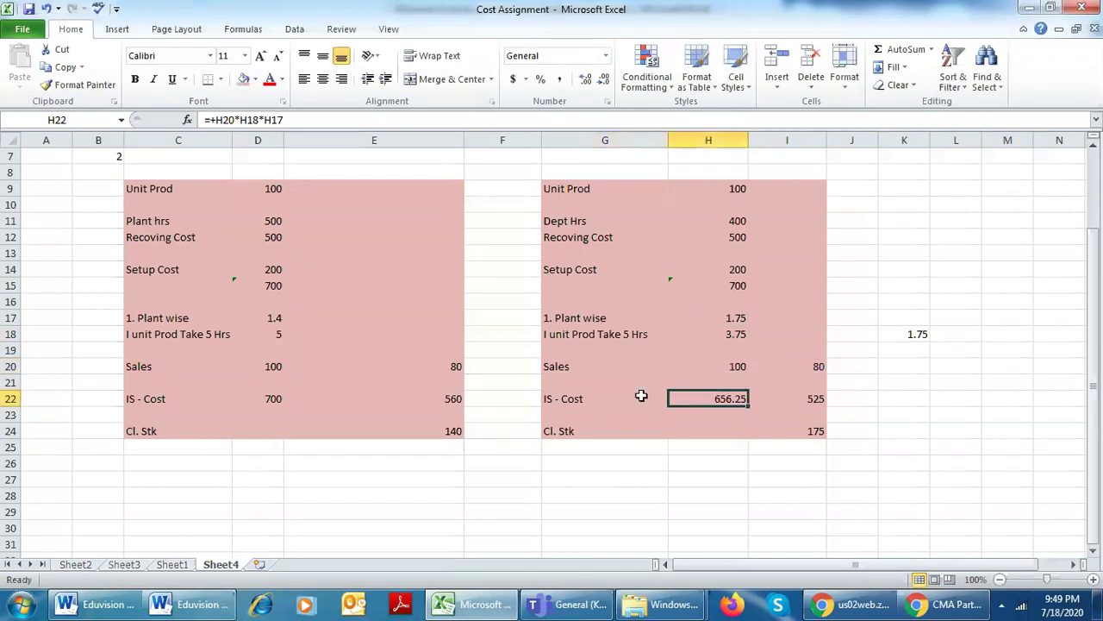
double_click(745, 402)
key("Escape")
key("F2")
key("Escape")
Return the hours per unit in H18 to 4 and select the closing stock cells I24 and E24 for comparison.
left_click(743, 334)
type("4")
key("Return")
left_click(790, 427)
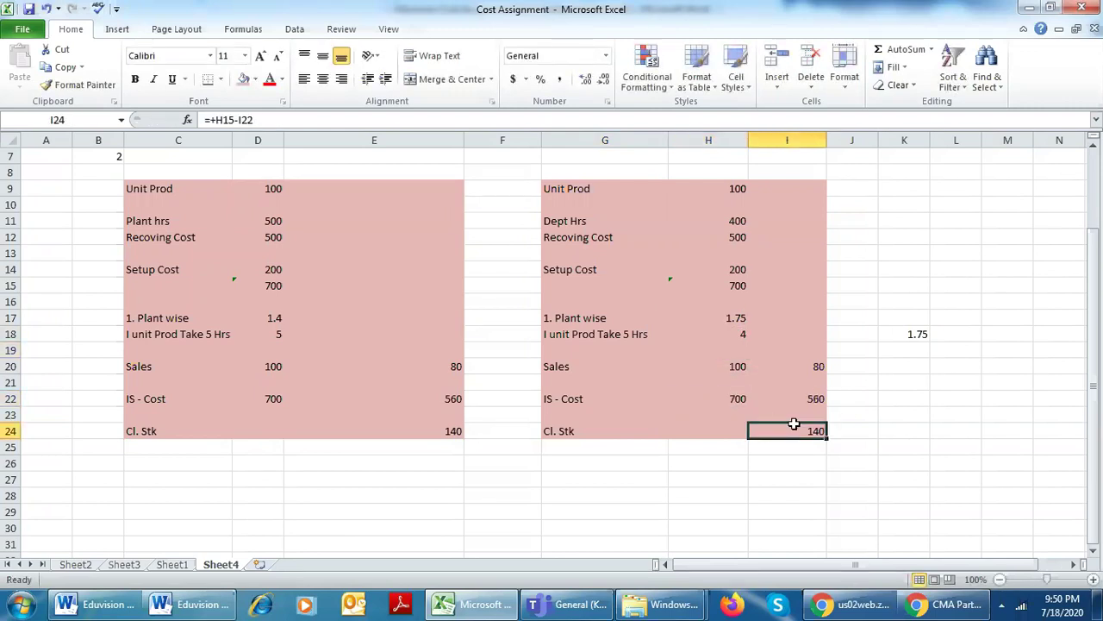
left_click(448, 428, "ctrl")
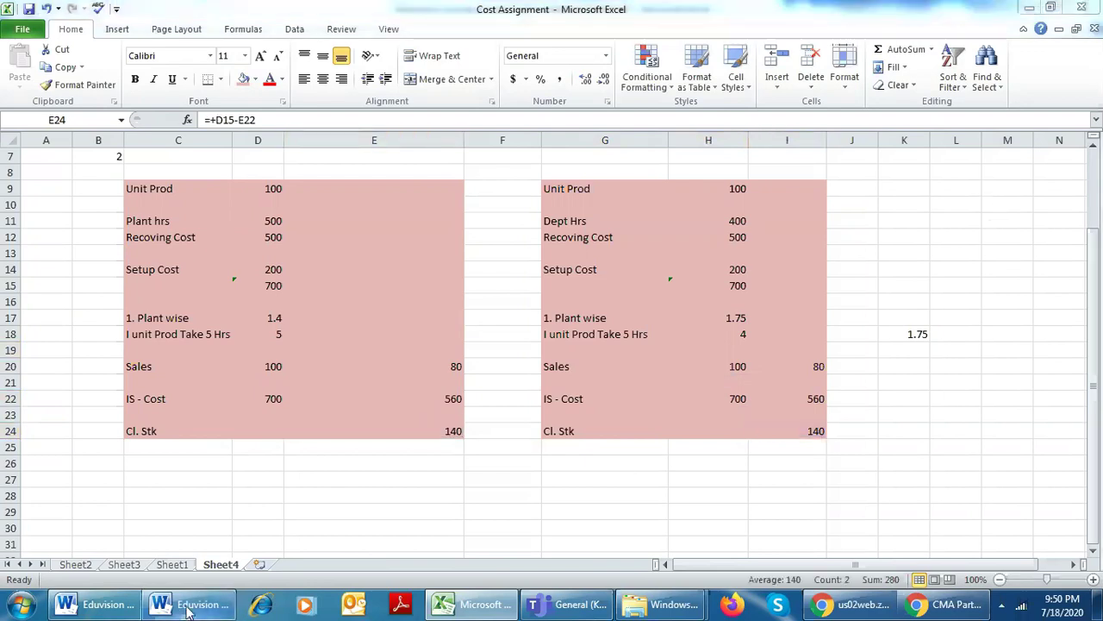
Switch to Word and review the Assignment 6 Feedback document and question 4 in the question paper.
left_click(151, 610)
scroll(553, 509, "down", 1)
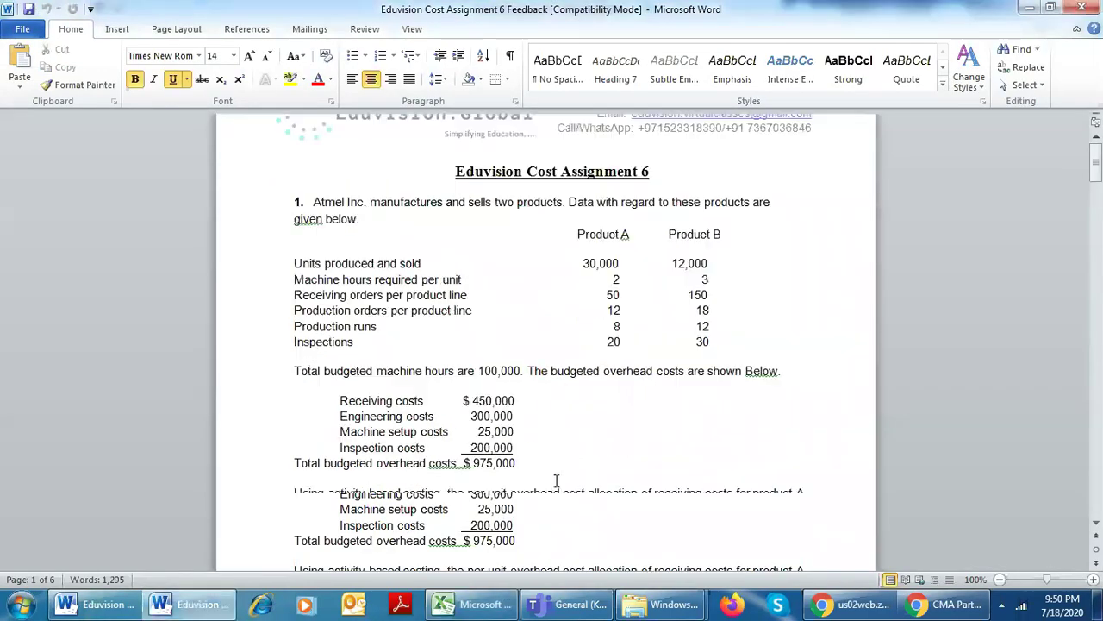
scroll(601, 444, "down", 1)
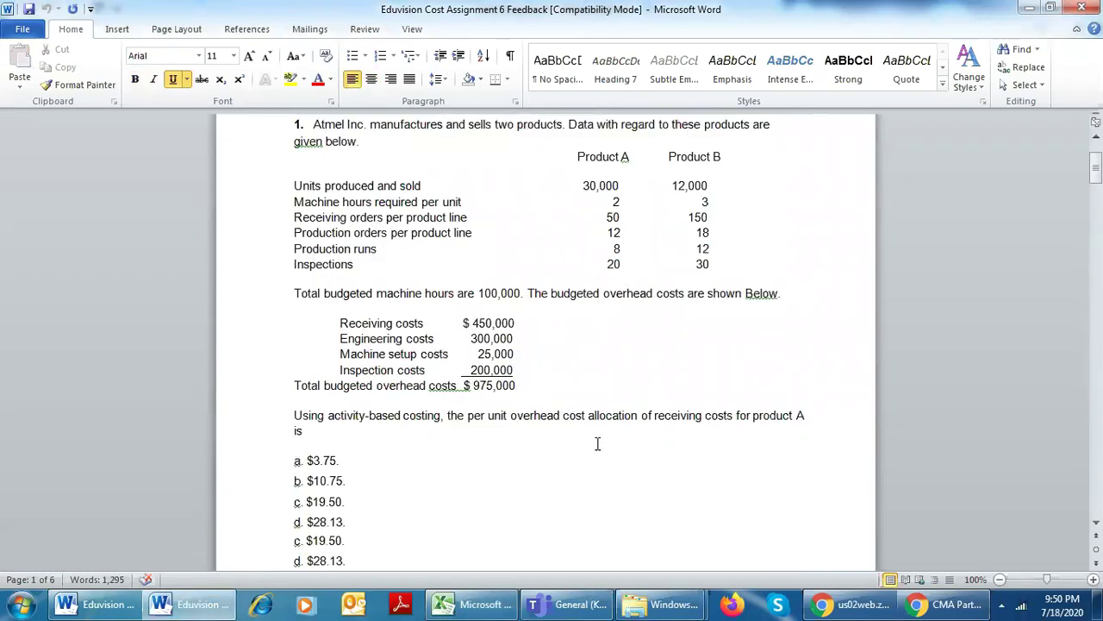
scroll(597, 444, "down", 3)
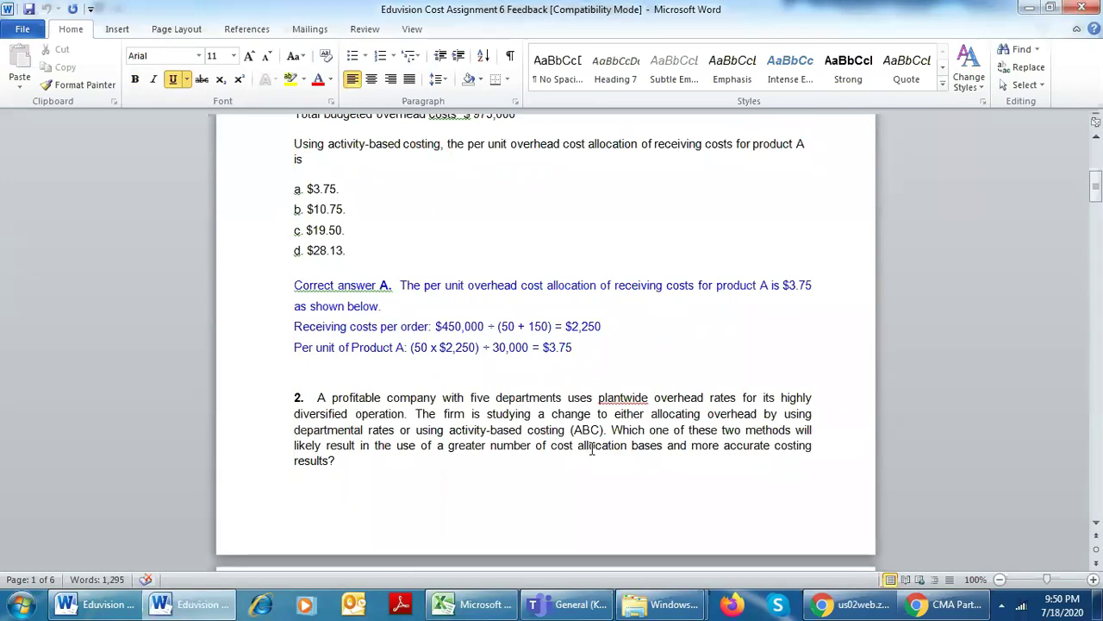
scroll(593, 450, "down", 1)
key("alt+Tab")
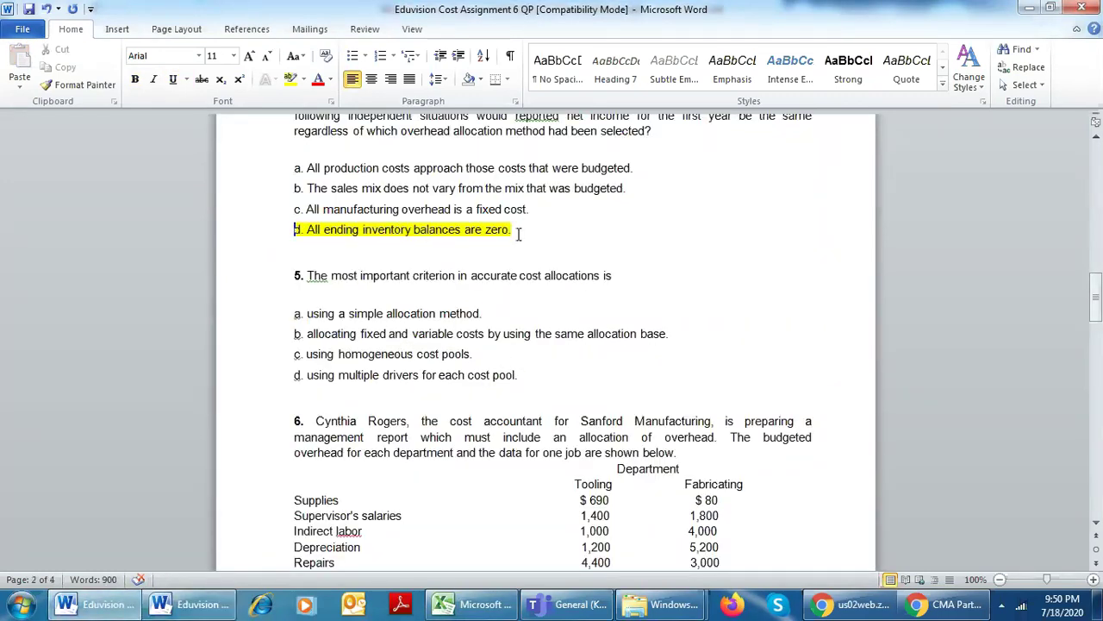
scroll(519, 233, "up", 2)
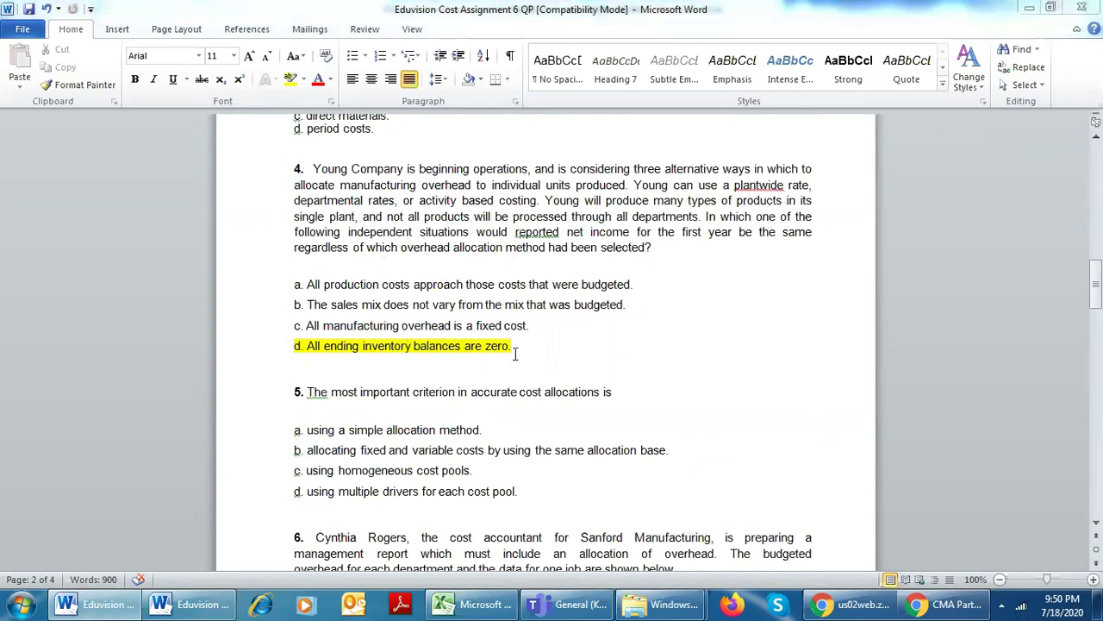
key("alt+Tab")
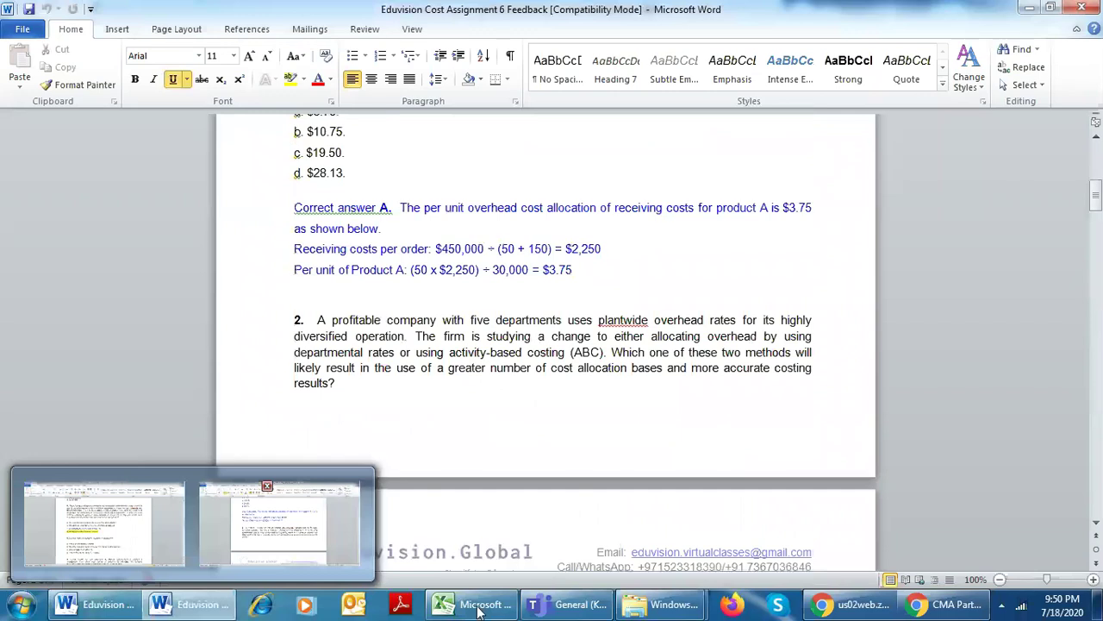
Switch back to Excel and recheck the department block's closing stock formula in I24.
left_click(479, 610)
key("Return")
left_click(781, 425)
double_click(781, 425)
key("Escape")
double_click(788, 424)
key("Escape")
key("Up")
double_click(790, 425)
key("Return")
key("Up")
key("Up")
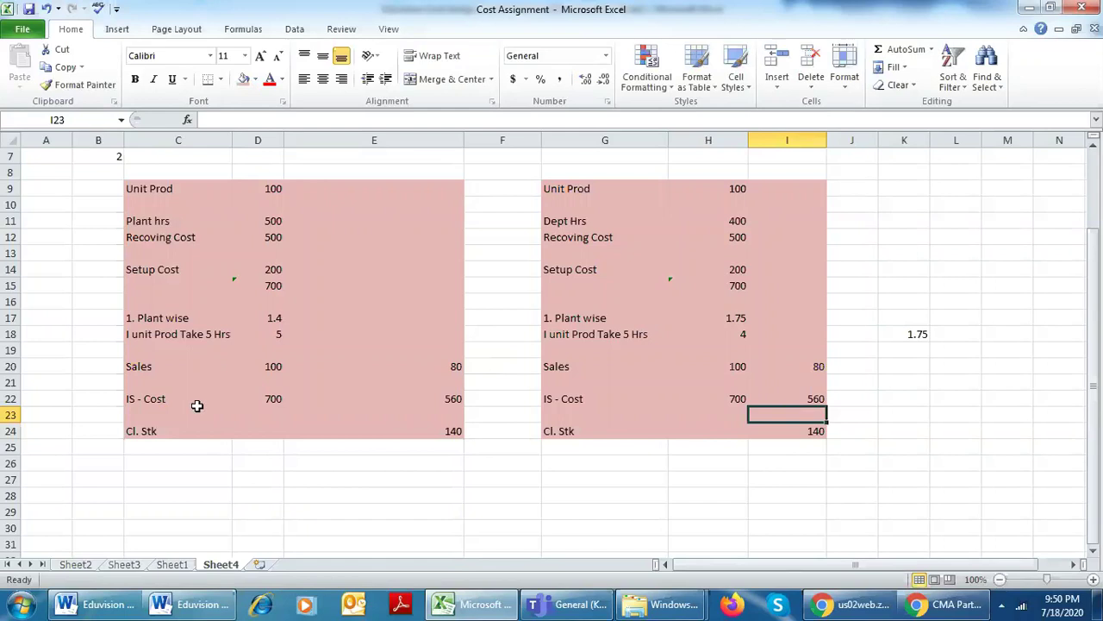
Examine the IS - Cost and closing stock rows of the plant-wise block.
left_click(240, 422)
key("Up")
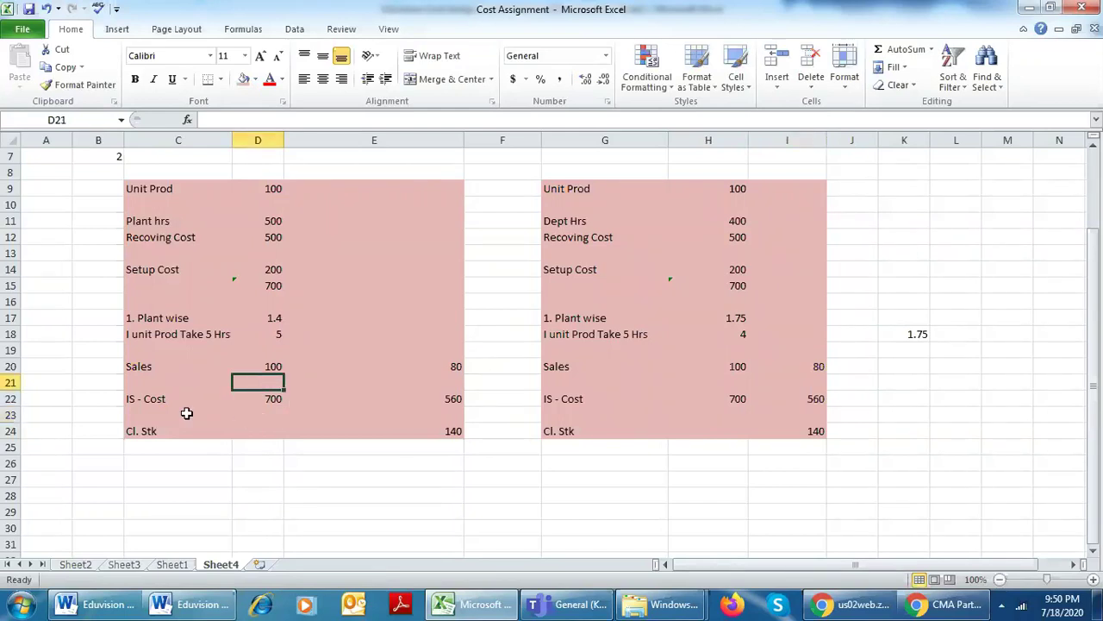
left_click_drag(168, 400, 281, 387)
left_click(272, 445)
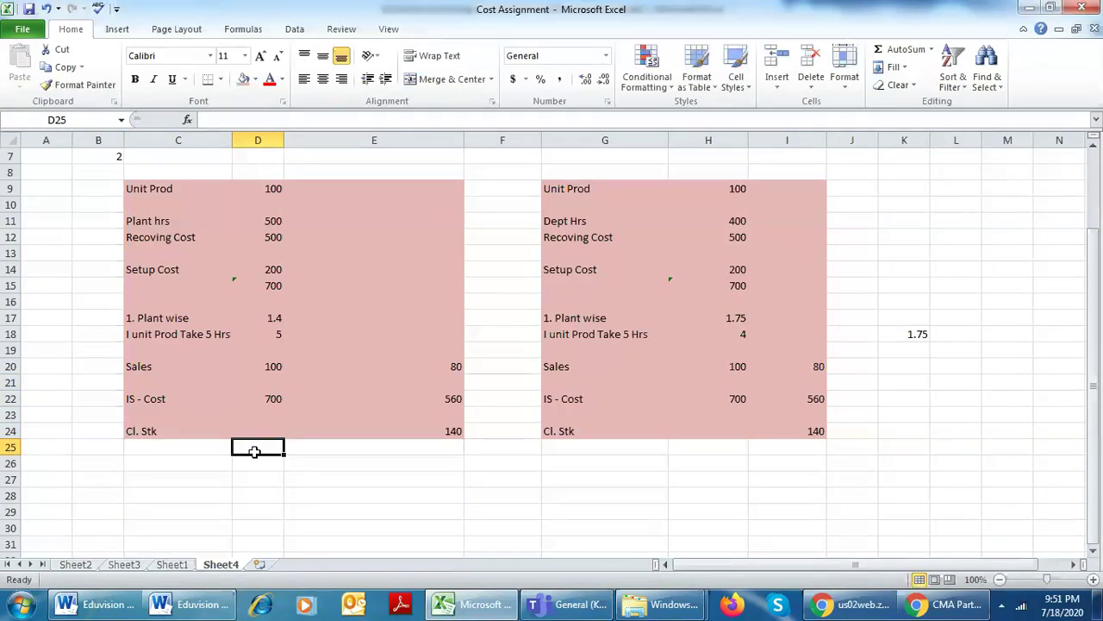
Fill the department-wise block G9:H24 and the plant-wise block C9:D24 with yellow.
left_click_drag(269, 188, 191, 427)
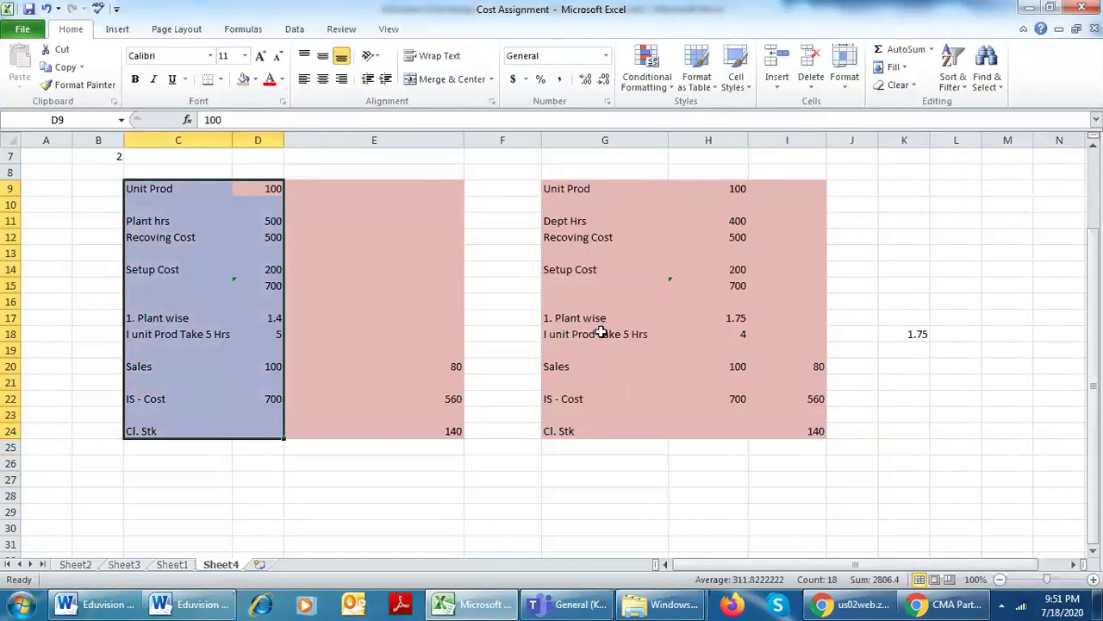
left_click_drag(573, 184, 729, 423)
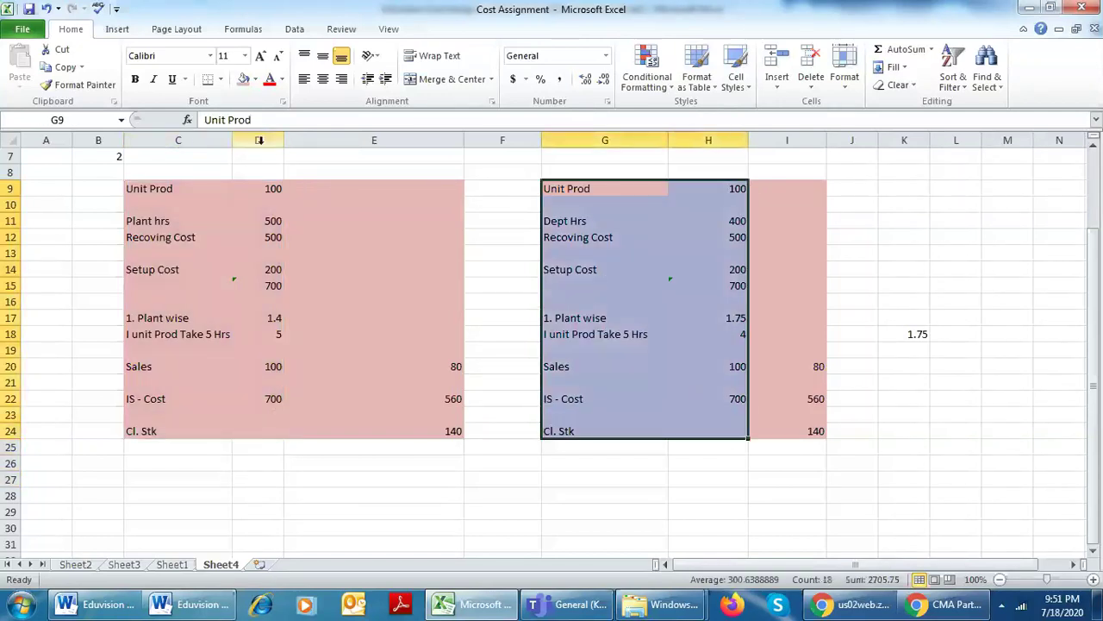
left_click(254, 79)
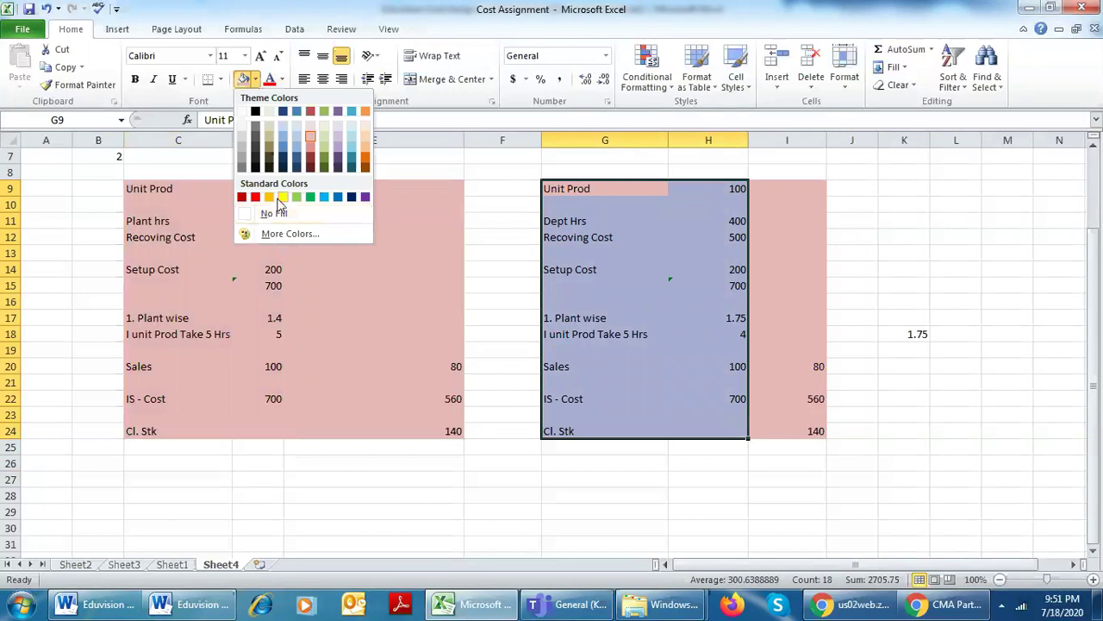
left_click(283, 197)
left_click_drag(162, 190, 283, 425)
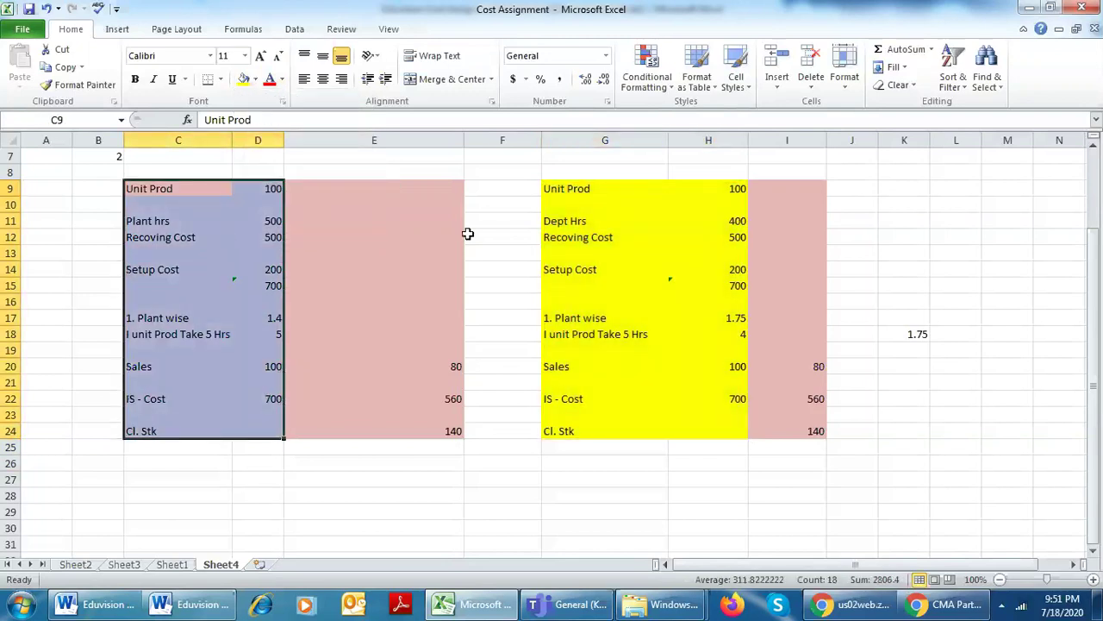
left_click(244, 78)
Delete the sales, cost and closing stock values in columns E and I beside the two yellow blocks.
left_click_drag(368, 192, 423, 458)
key("Page_Down")
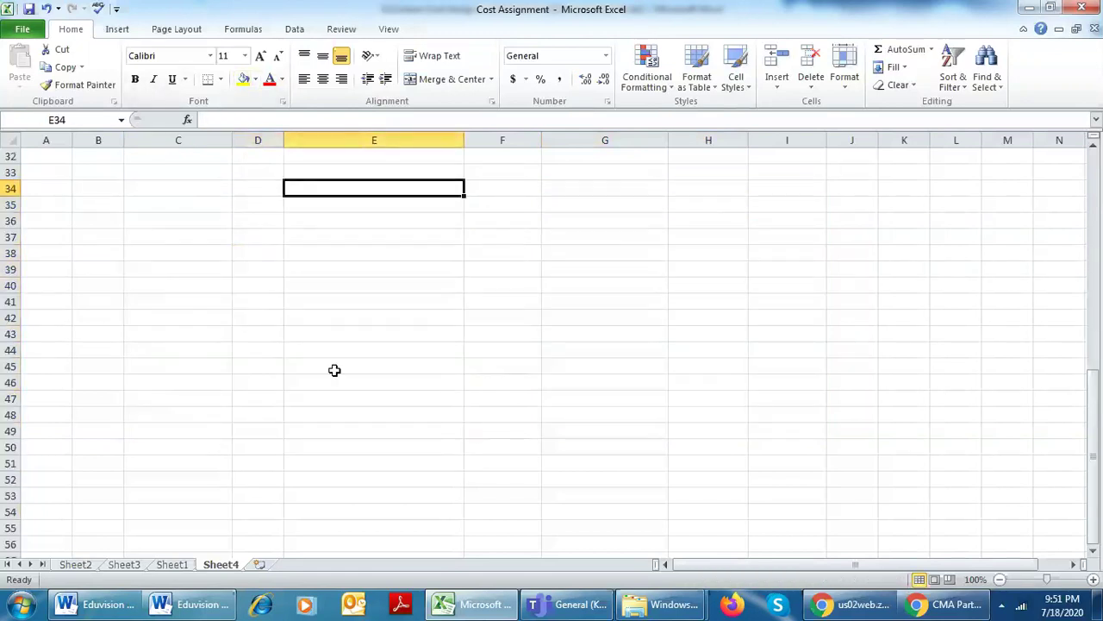
scroll(336, 362, "up", 5)
scroll(307, 343, "up", 5)
left_click_drag(371, 269, 389, 505)
key("Delete")
left_click_drag(781, 269, 879, 502)
key("Delete")
Remove the pink fill from E9:E24 and I9:I24.
scroll(405, 431, "down", 2)
left_click_drag(349, 178, 378, 392)
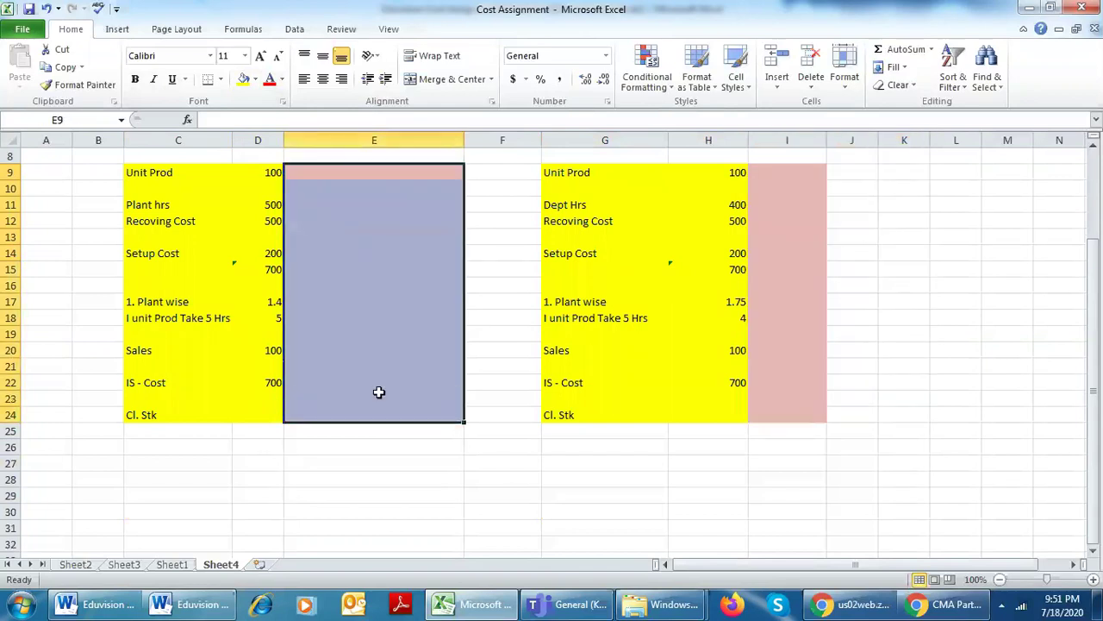
key("ctrl+z")
left_click_drag(784, 163, 789, 418)
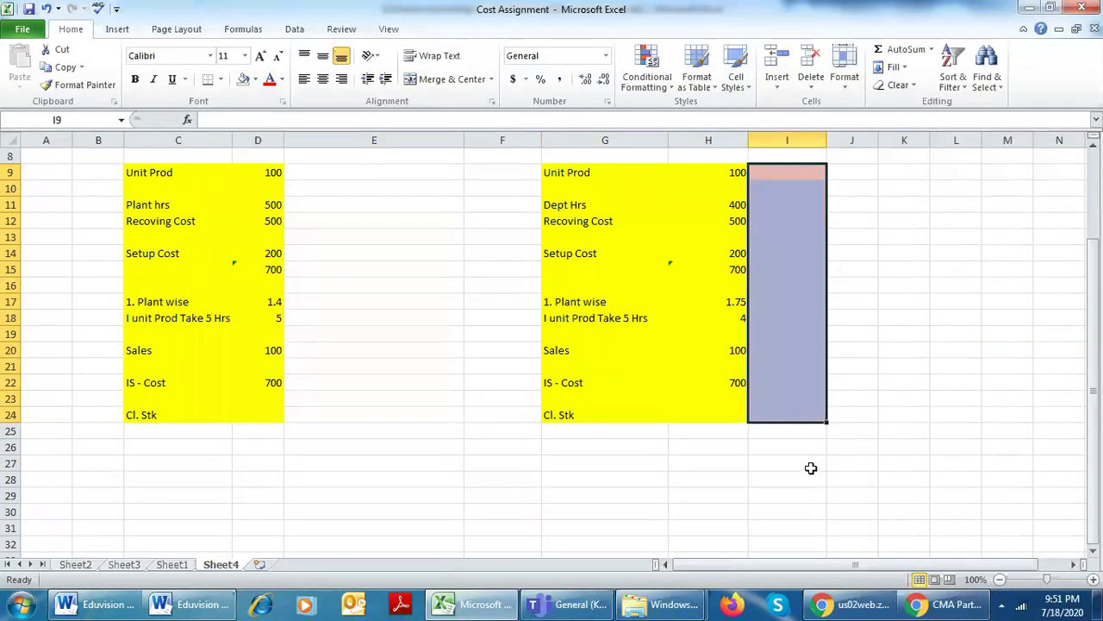
Enter the note "Zero Inventory - NI will be same" in C26 below the plant-wise block.
left_click(164, 448)
type("Zero Inventory")
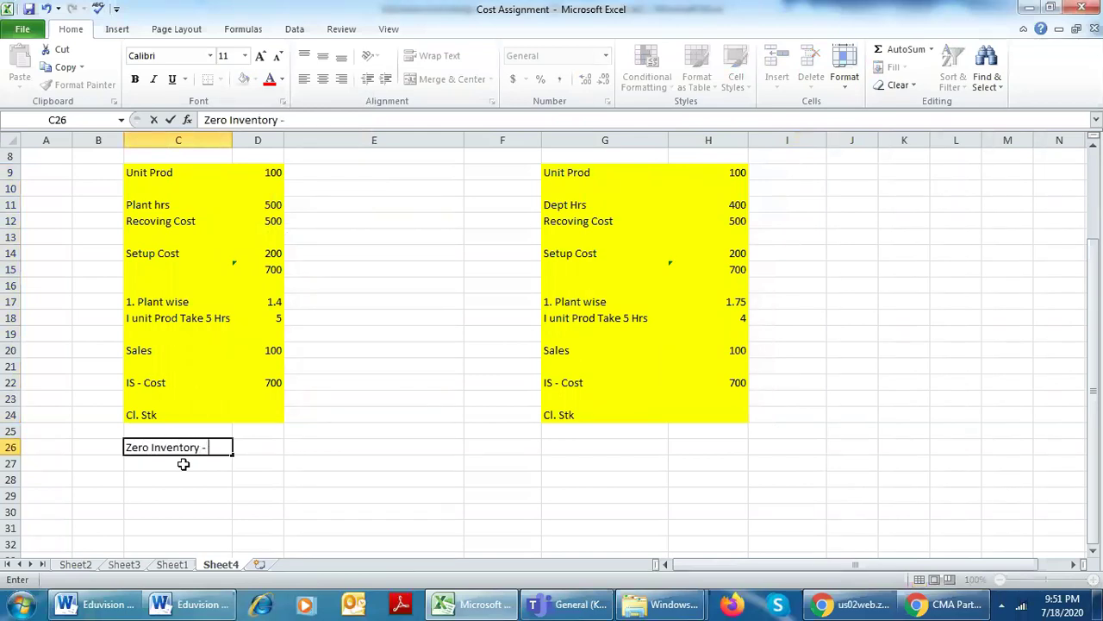
type(" - NI will be same")
key("Return")
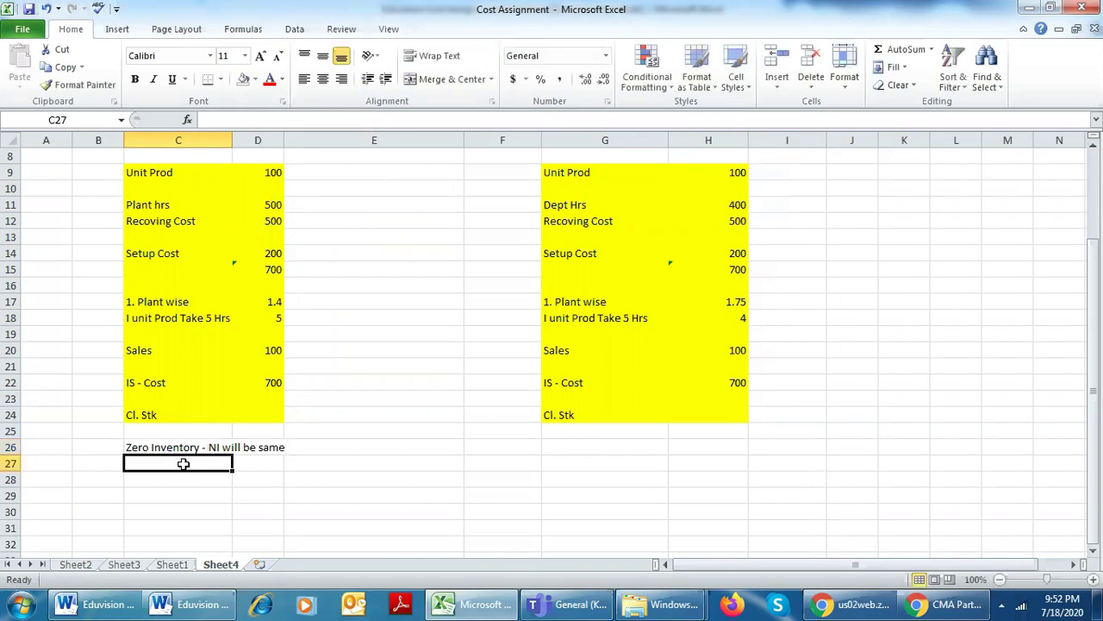
Switch to Word and close the Eduvision Cost Assignment 6 Feedback document.
key("alt+Tab")
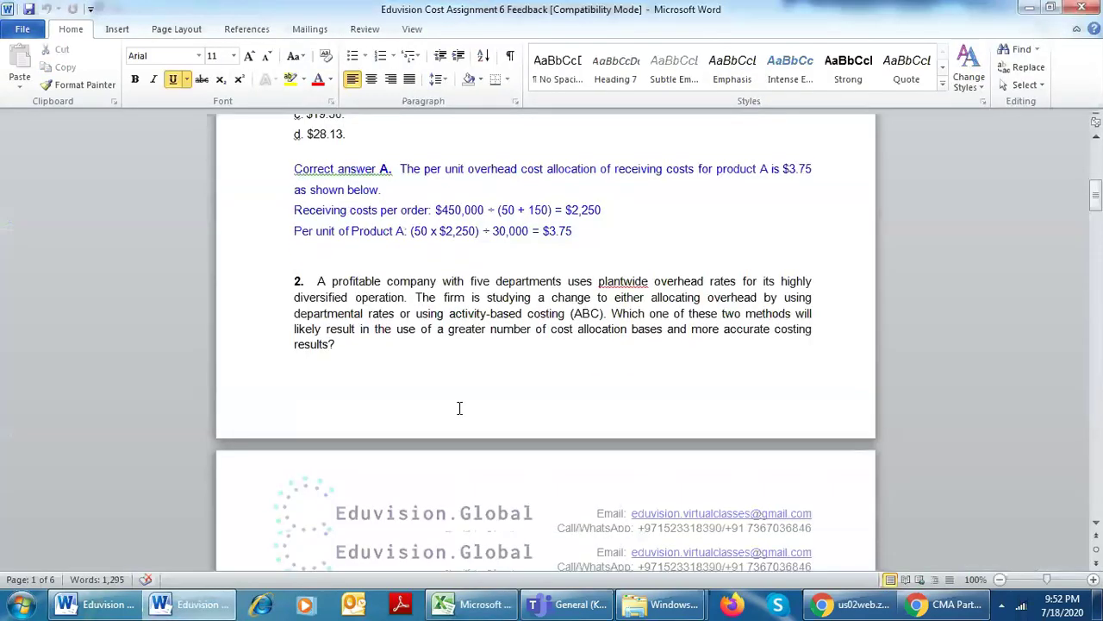
scroll(459, 408, "up", 4)
key("alt+Tab")
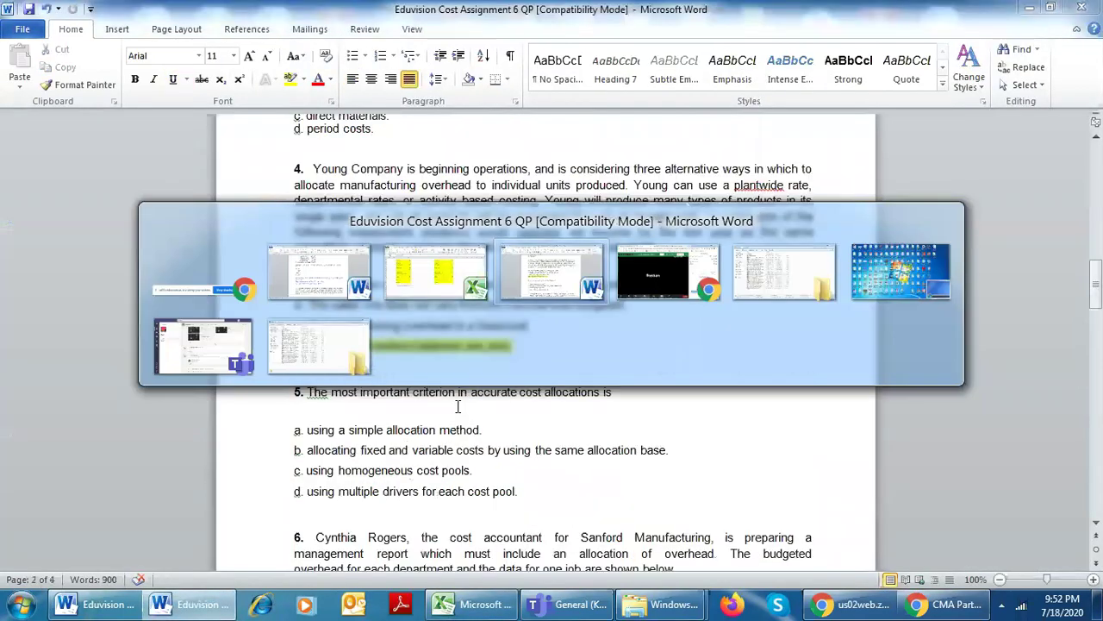
key("alt+Tab")
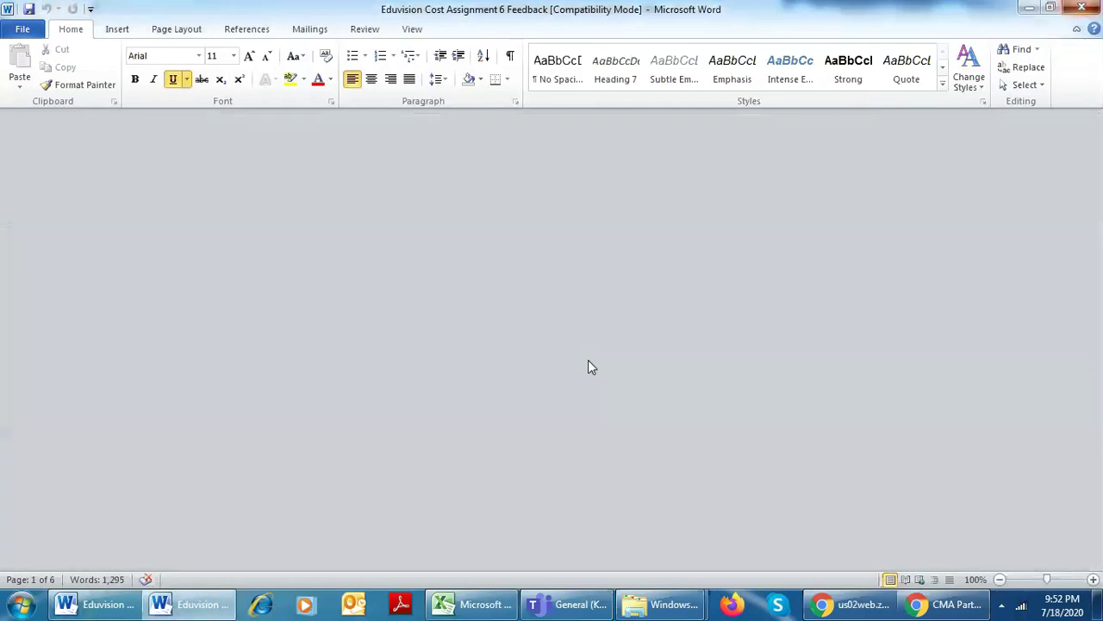
key("ctrl+w")
Read question 6 in the question paper, marking the departmental overhead basis, Job #231 and its direct labor hours.
scroll(456, 382, "down", 6)
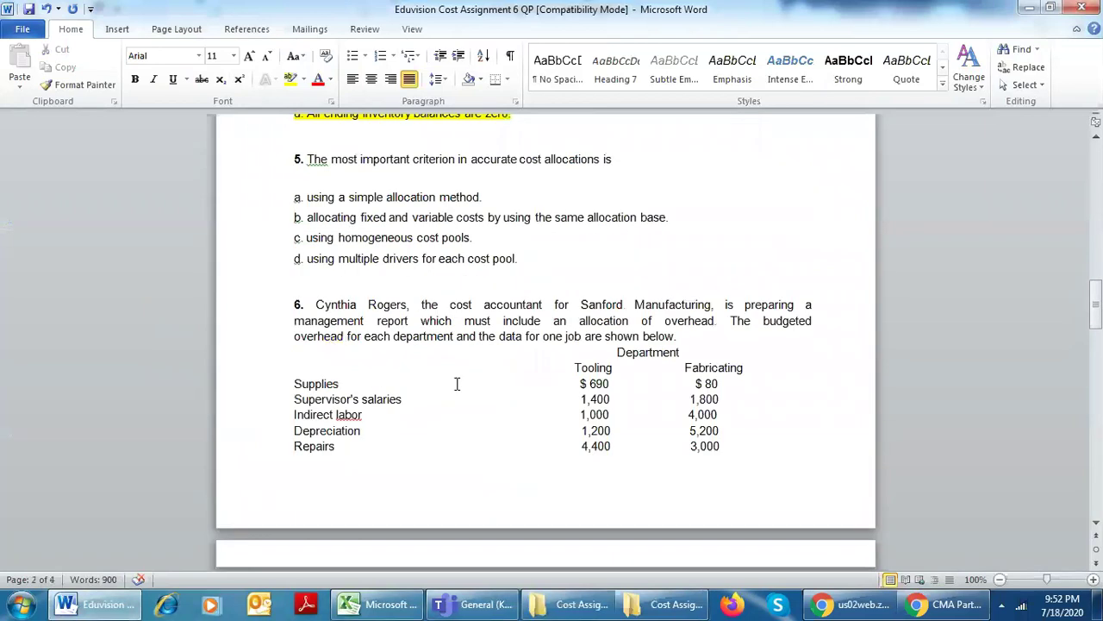
scroll(521, 398, "down", 1)
scroll(522, 392, "down", 3)
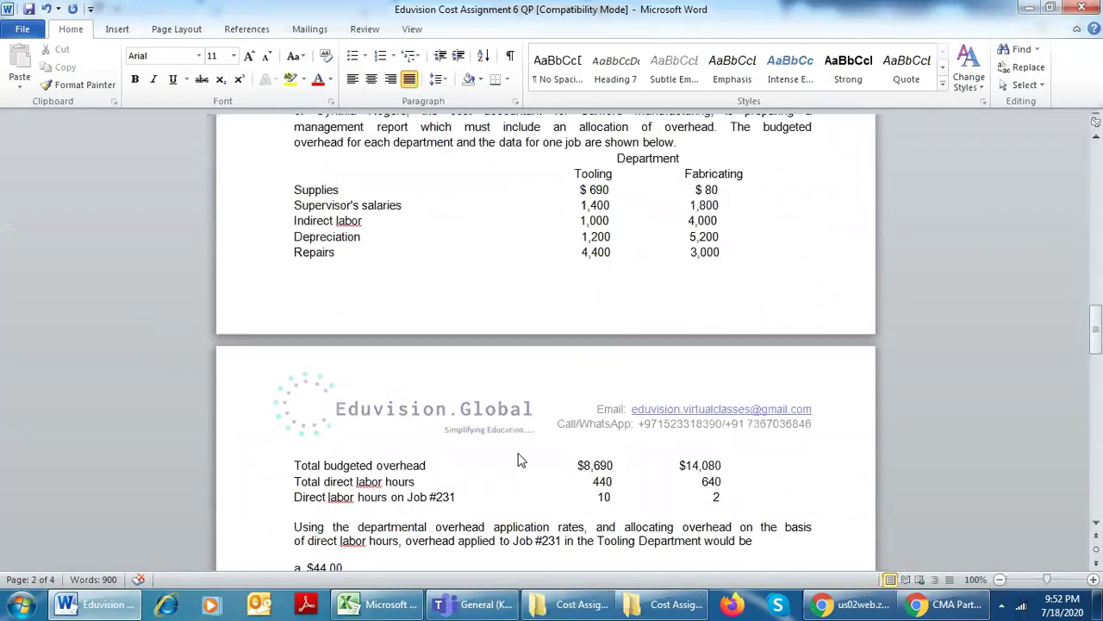
scroll(511, 437, "down", 1)
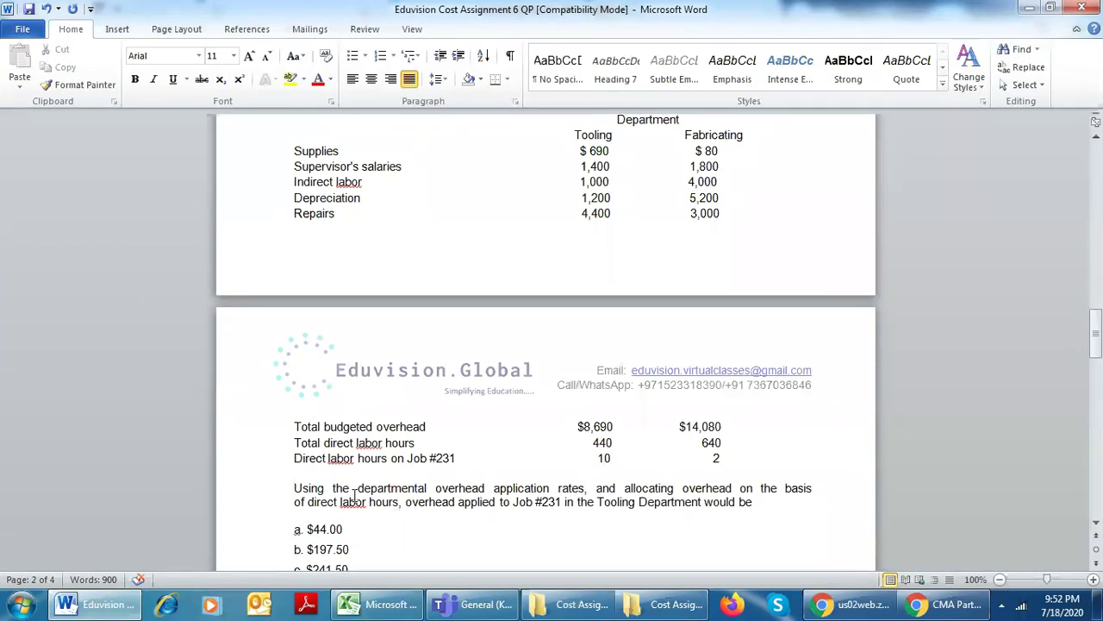
left_click_drag(494, 490, 358, 488)
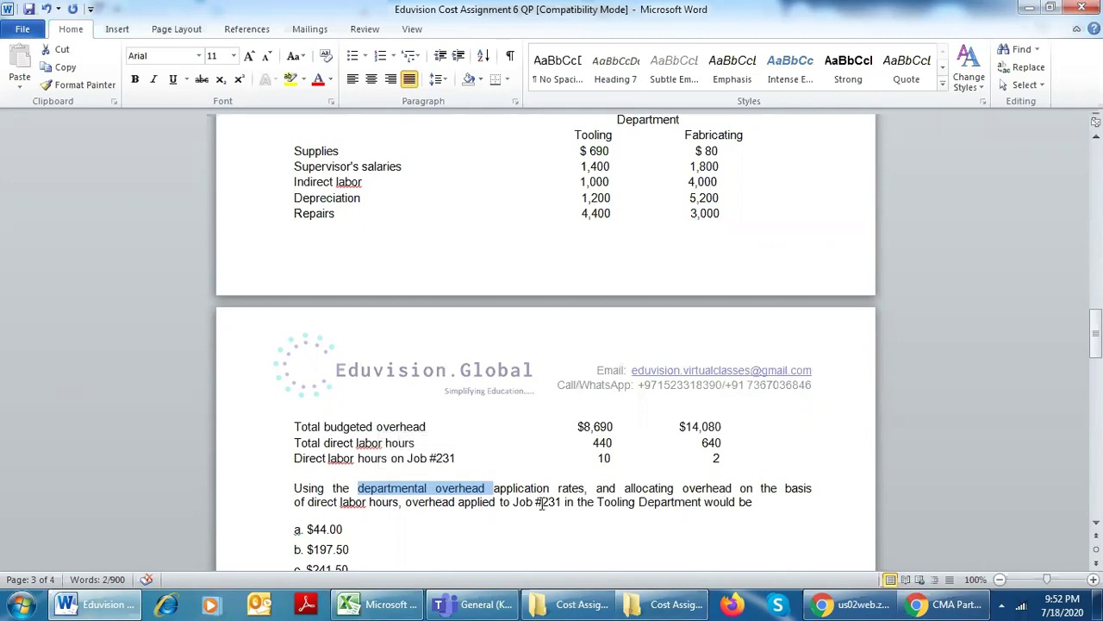
left_click_drag(564, 501, 515, 503)
left_click_drag(457, 459, 596, 458)
left_click(578, 523)
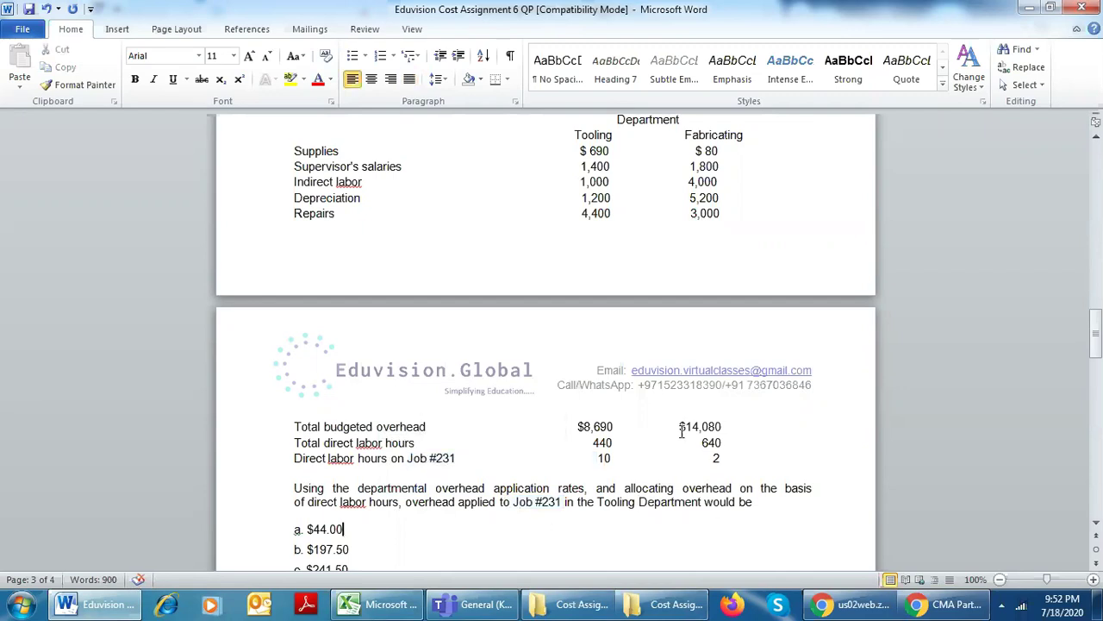
Examine question 6's departmental cost table and highlight the Tooling department's total budgeted overhead.
scroll(681, 433, "up", 2)
left_click_drag(547, 212, 609, 278)
scroll(607, 397, "down", 1)
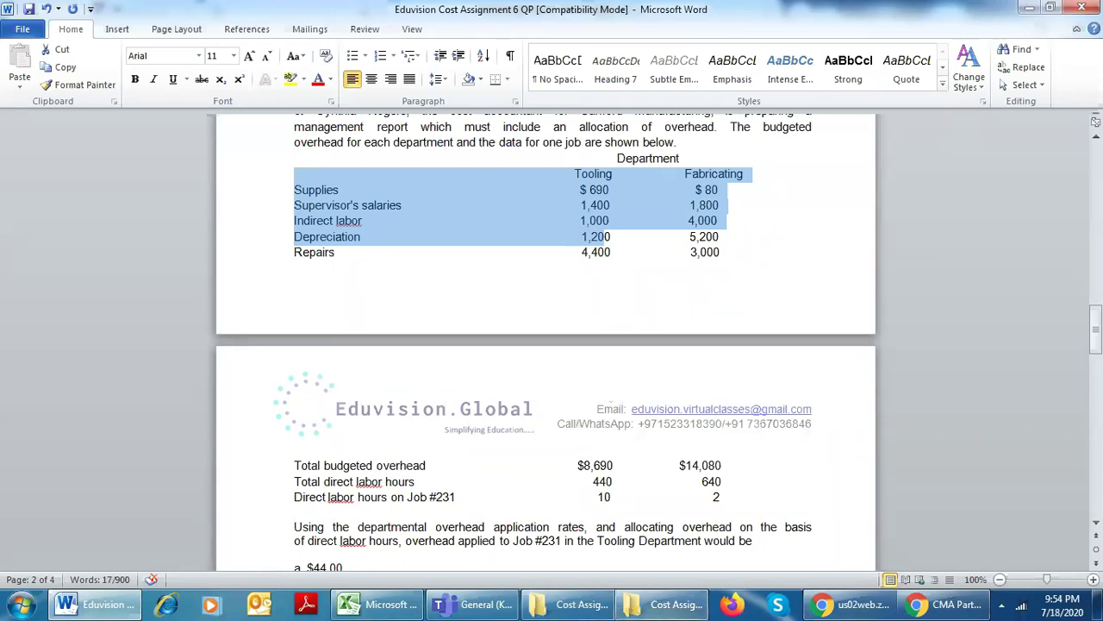
scroll(526, 431, "down", 1)
left_click_drag(623, 429, 585, 427)
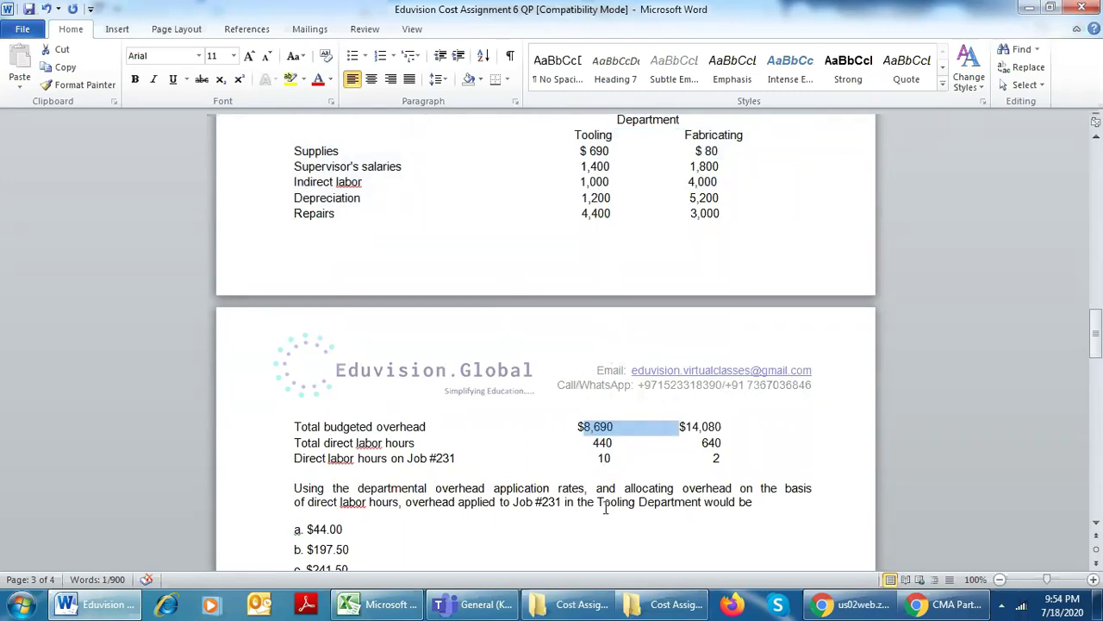
Switch to Excel and enter 8960 in C31 as the Tooling overhead and 440 in C32 as the direct labor hours.
key("alt+Tab")
scroll(187, 418, "down", 1)
left_click(149, 472)
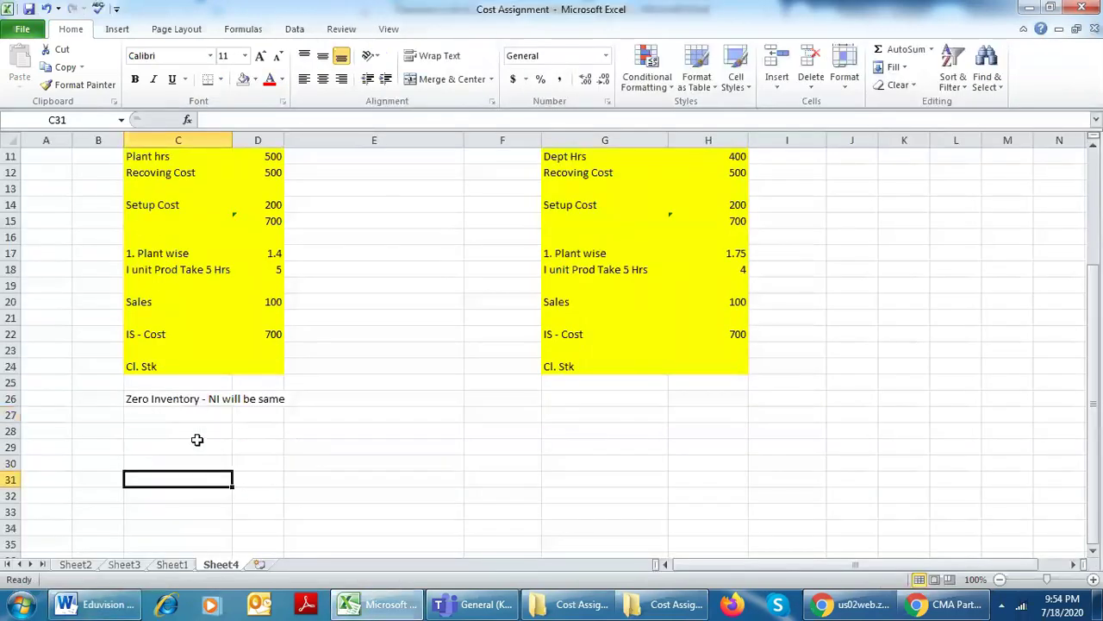
type("8960")
key("Return")
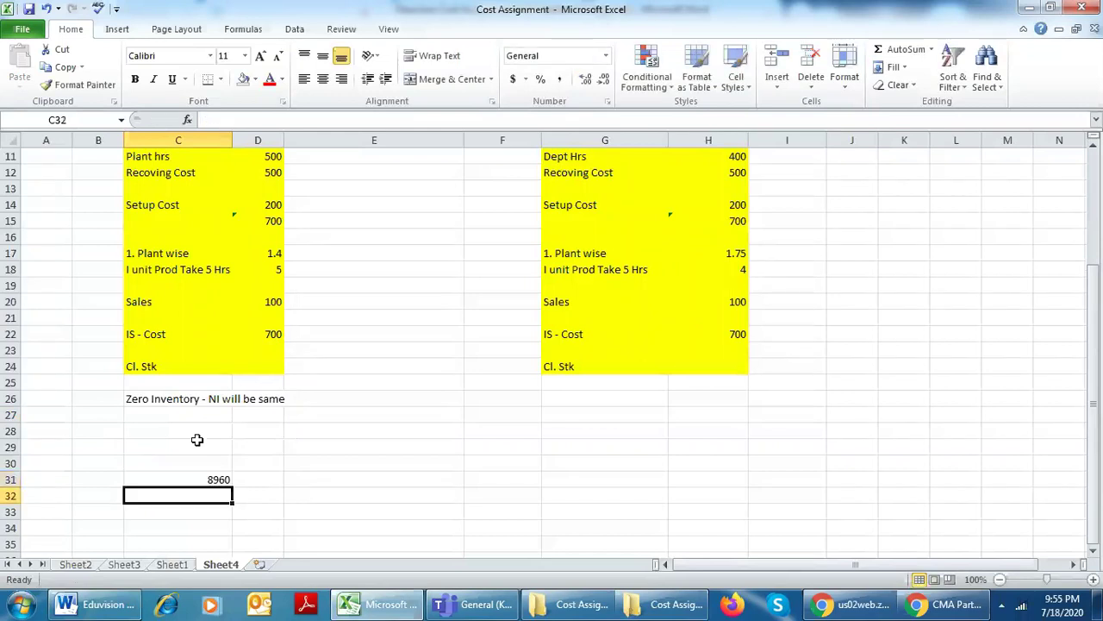
key("alt+Tab")
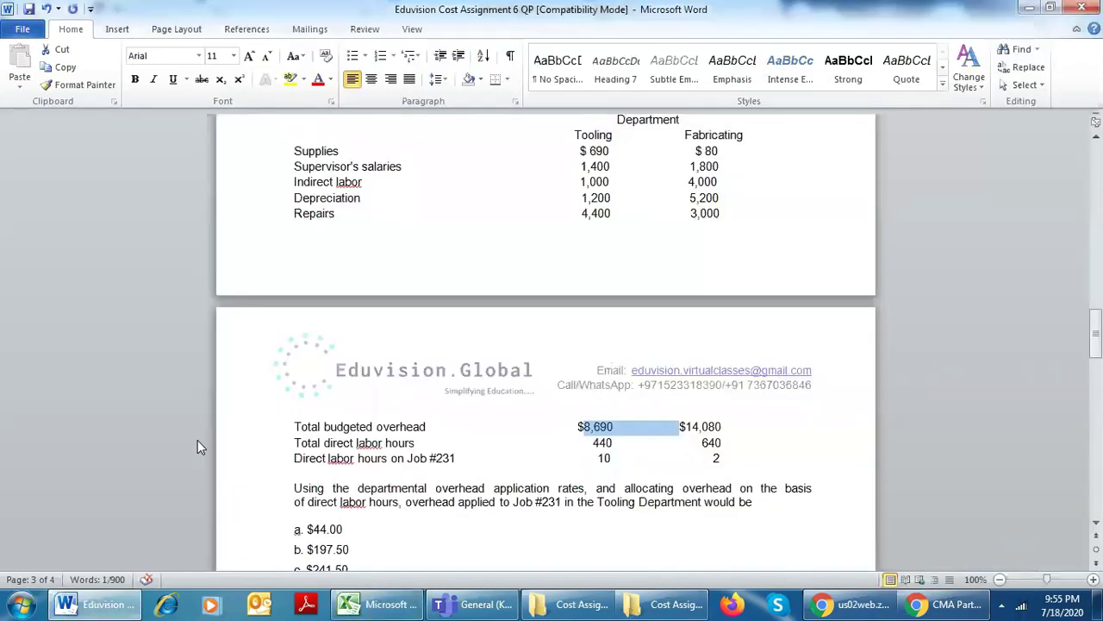
key("alt+Tab")
type("440")
key("Return")
Calculate the Tooling overhead rate in C34 by dividing the overhead in C31 by the hours in C32.
key("Down")
type("+")
key("Up")
key("Up")
key("Up")
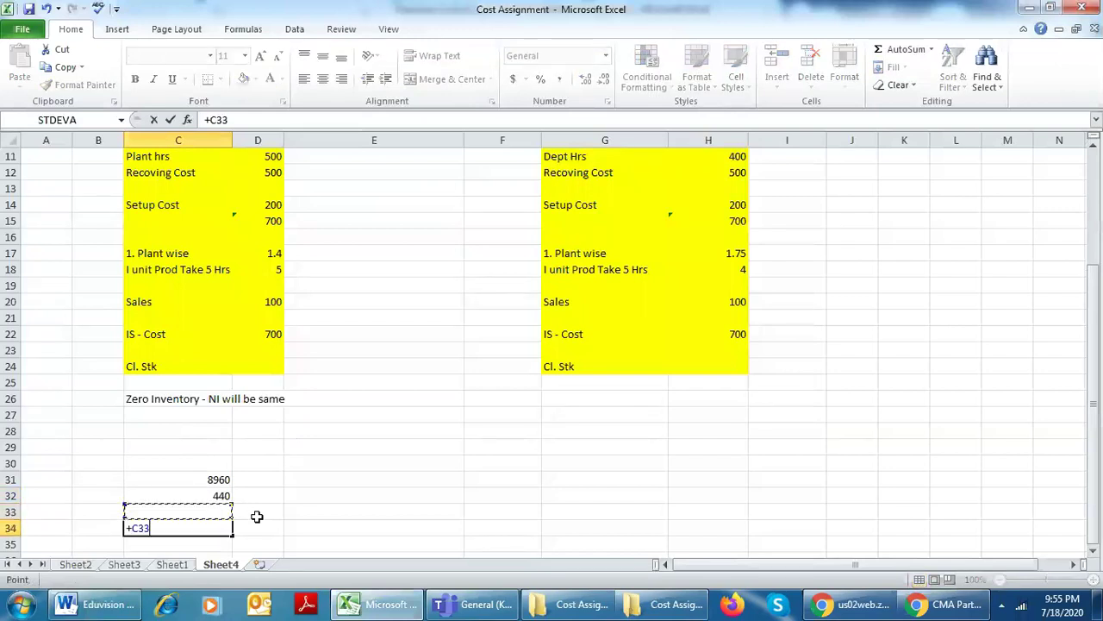
type("/")
key("Up")
key("Up")
key("Return")
key("Up")
key("F2")
key("Escape")
key("Down")
key("Down")
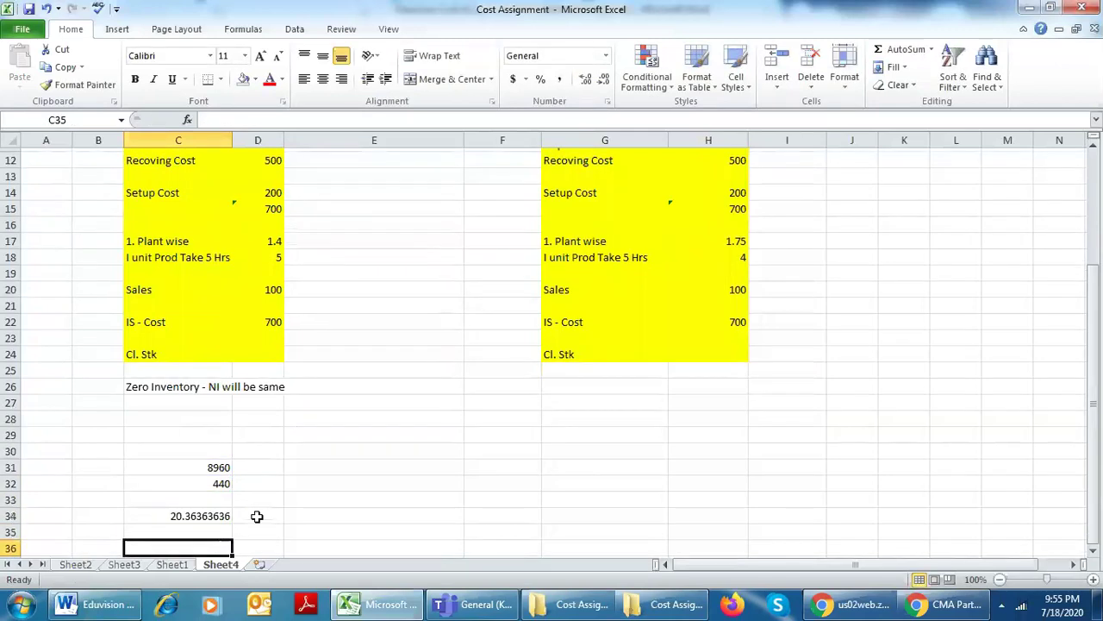
Check Job #231's hours in Word, calculate its applied overhead in C36 as C34*10, and format it in comma style.
key("alt+Tab")
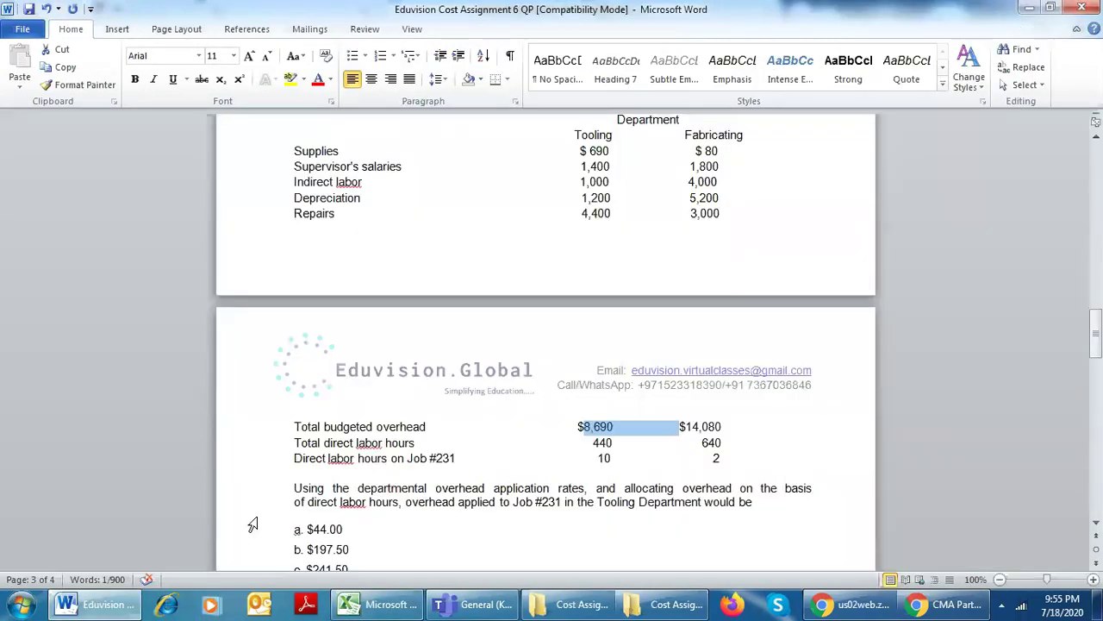
key("alt+Tab")
type("+")
key("Up")
key("Up")
type("*10")
key("Return")
key("Up")
key("alt+h")
key("k")
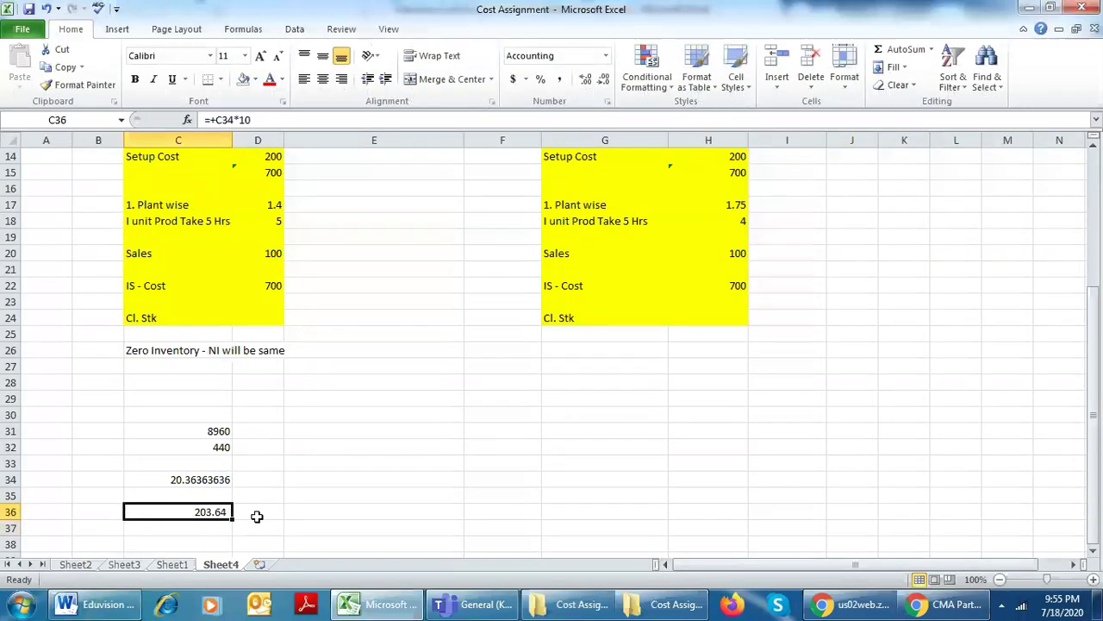
Switch to Word and check question 6's answer options and its Tooling overhead and labor hour figures.
key("alt+Tab")
scroll(258, 496, "down", 1)
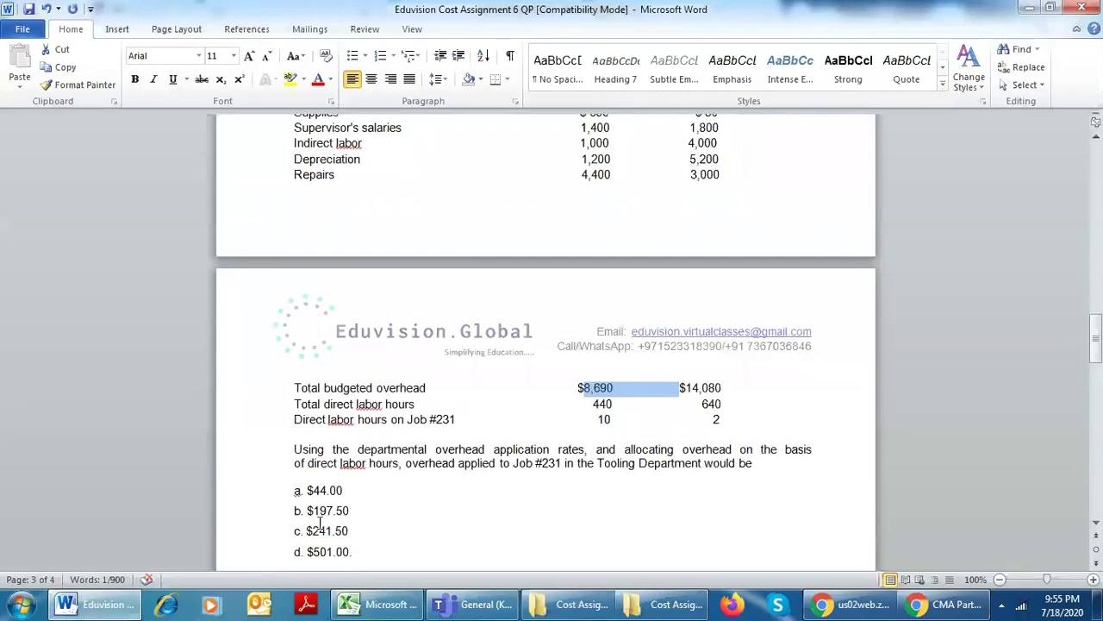
scroll(284, 500, "down", 1)
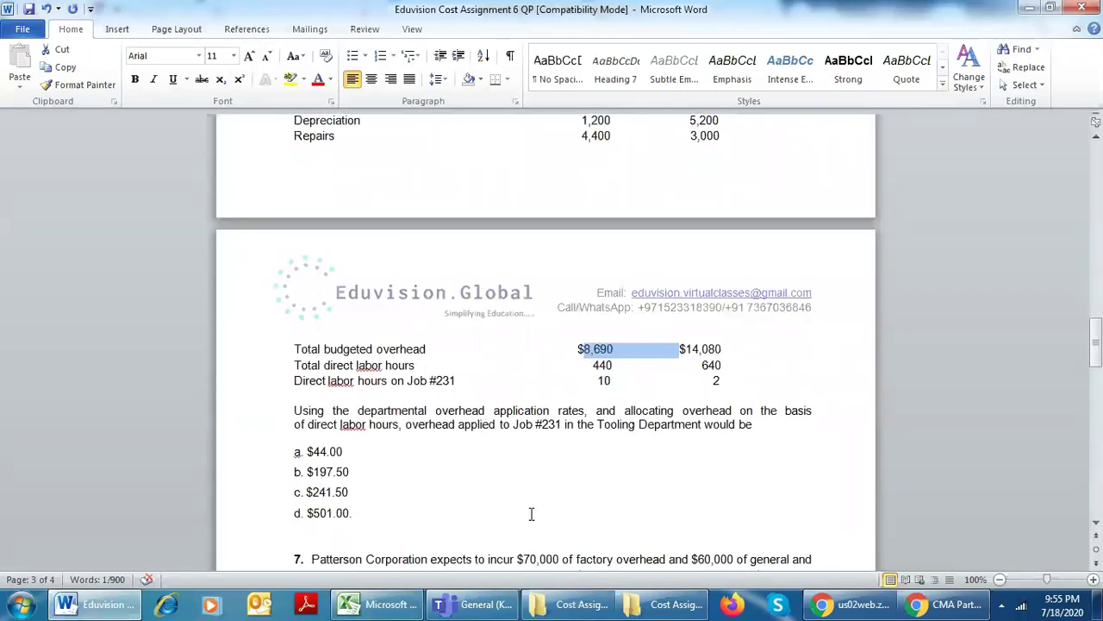
scroll(569, 379, "up", 1)
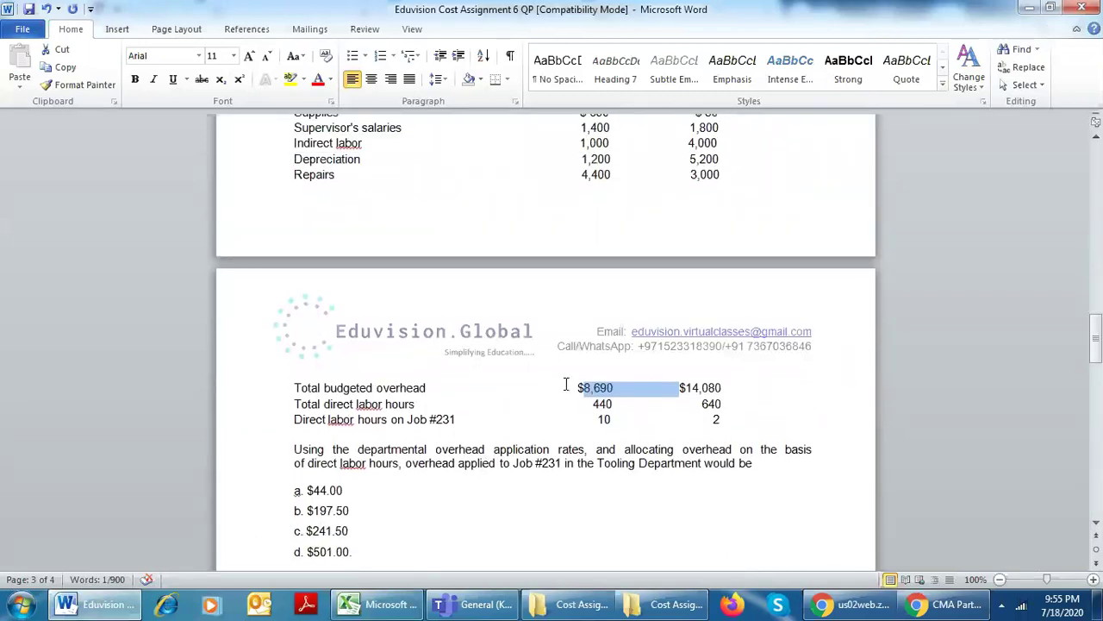
scroll(567, 385, "up", 5)
scroll(593, 358, "down", 5)
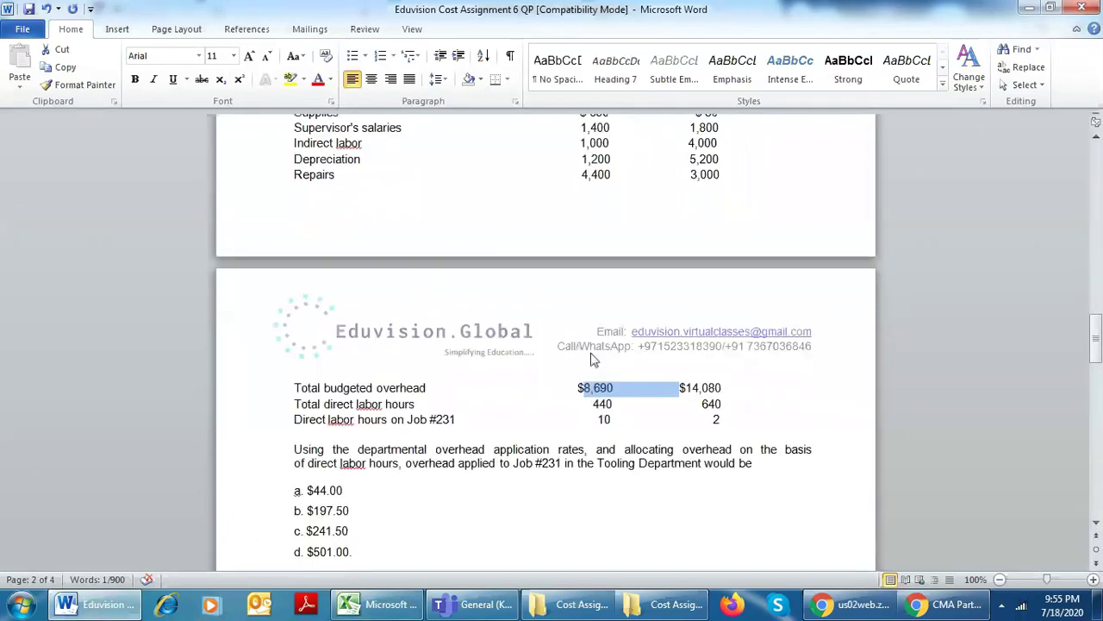
left_click_drag(617, 403, 585, 389)
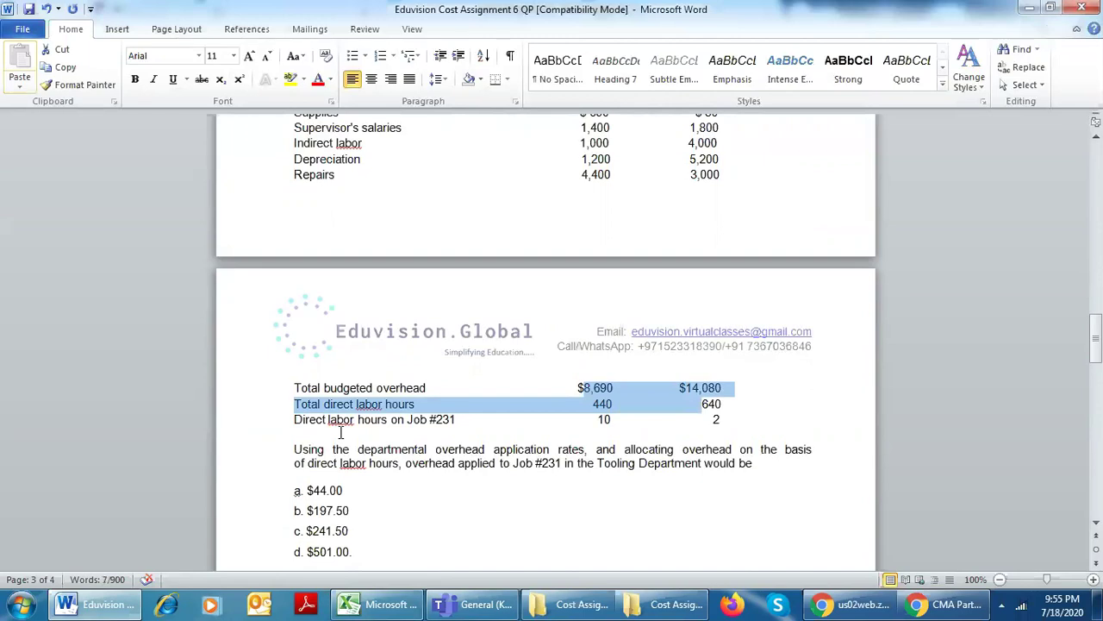
Switch back to Excel and correct the Tooling overhead in C31 to 8690.
key("alt+Tab")
left_click(193, 427)
key("alt+Tab")
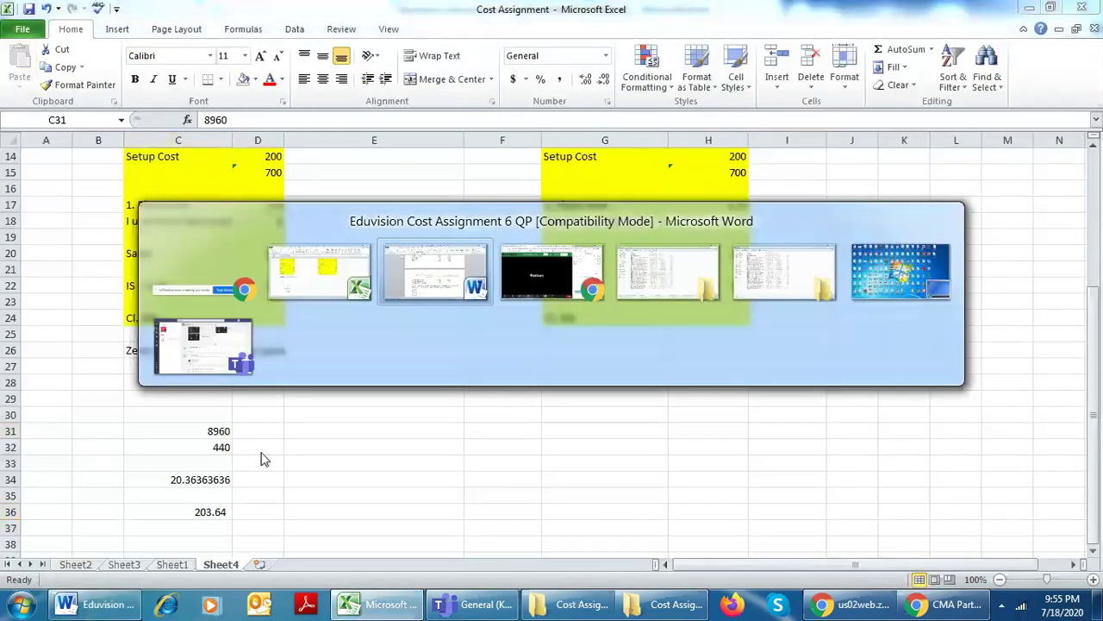
key("alt+Tab")
type("869")
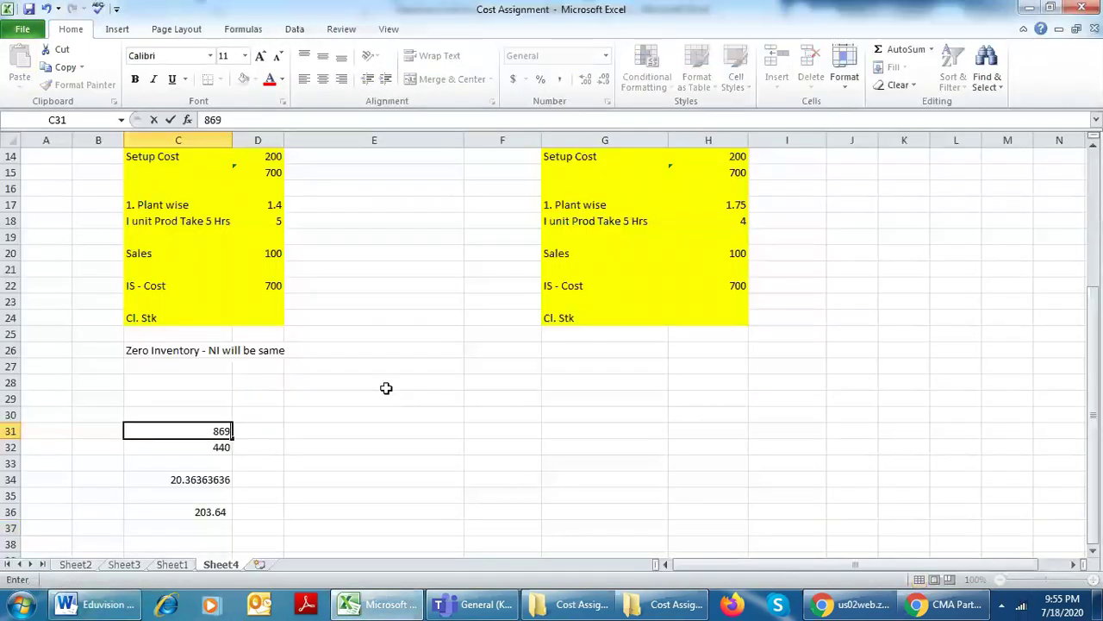
type("0")
key("Return")
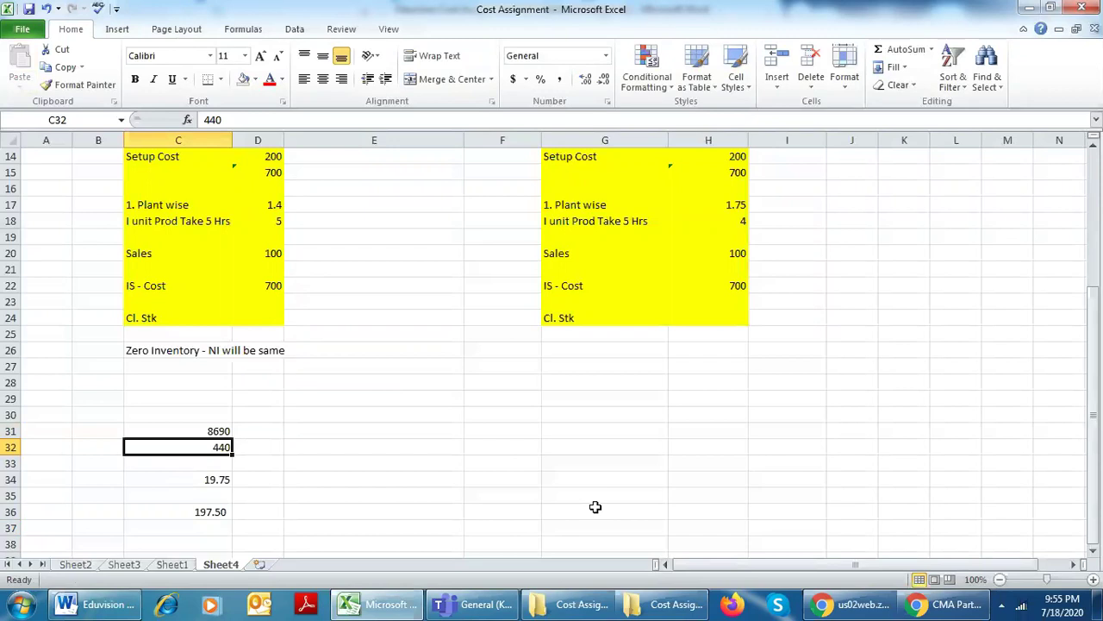
Apply outside borders to the Tooling overhead calculation in C31:C36.
key("Up")
key("shift+Down")
key("shift+Down")
key("shift+Down")
key("shift+Down")
key("shift+Down")
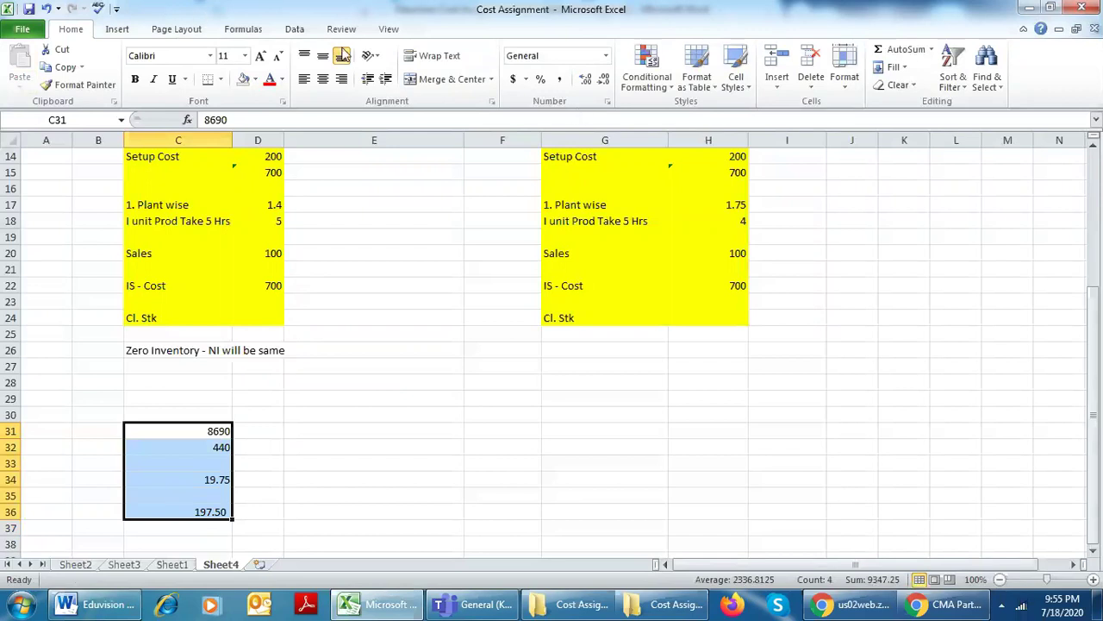
left_click(221, 79)
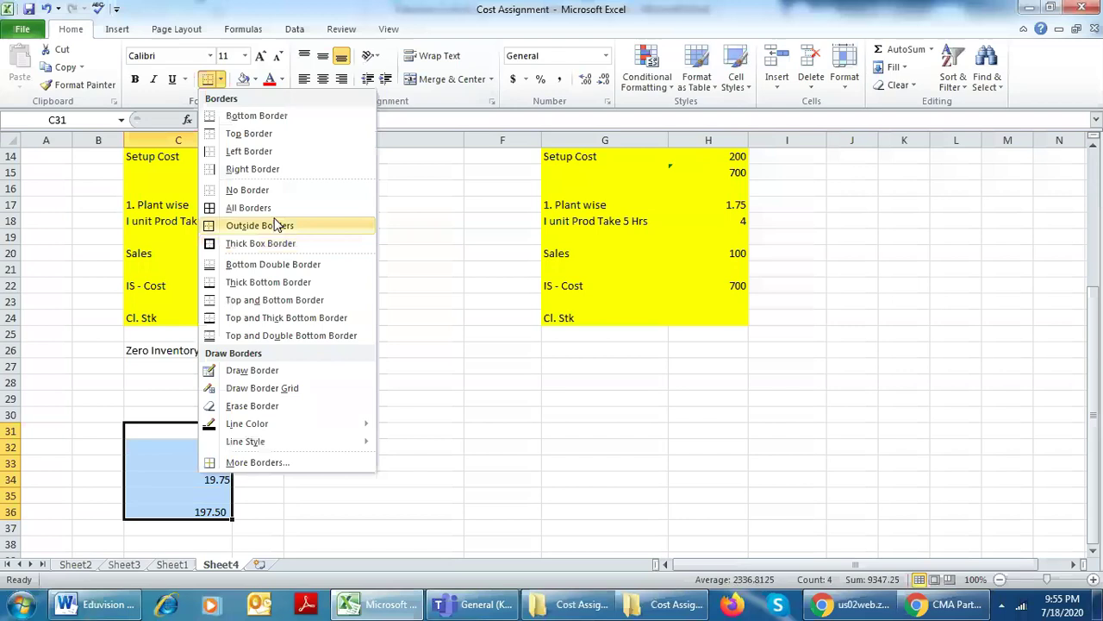
left_click(279, 225)
left_click(331, 445)
left_click(164, 429)
left_click(204, 441)
Switch to Word and highlight "departmental overhead application rates" and "direct labor hours" in question 6 in yellow.
key("alt+Tab")
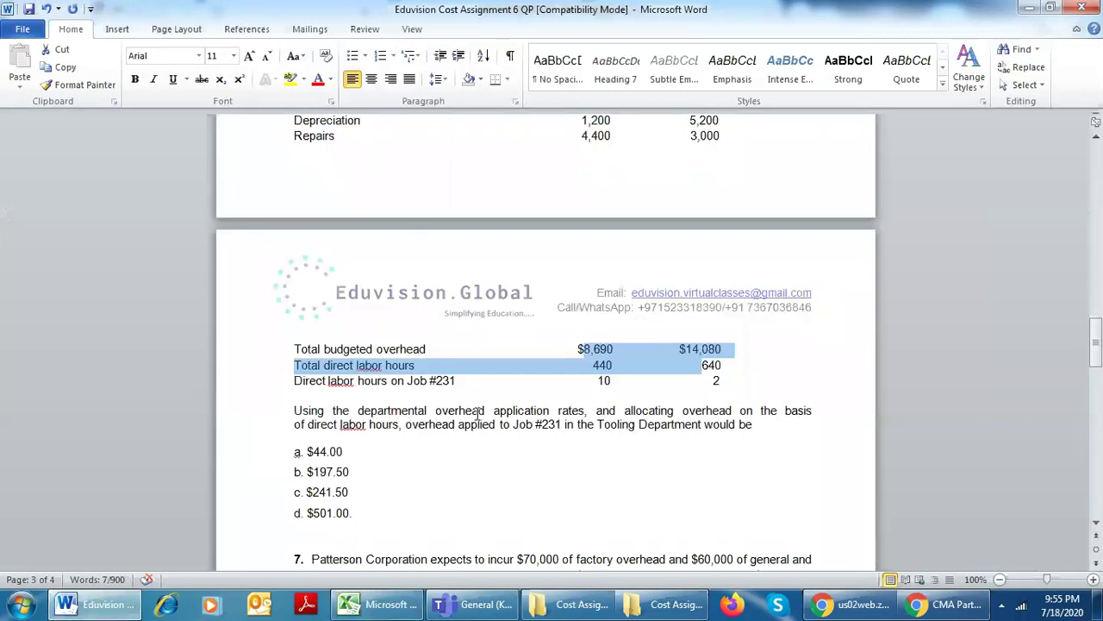
left_click_drag(358, 412, 584, 411)
key("ctrl+j")
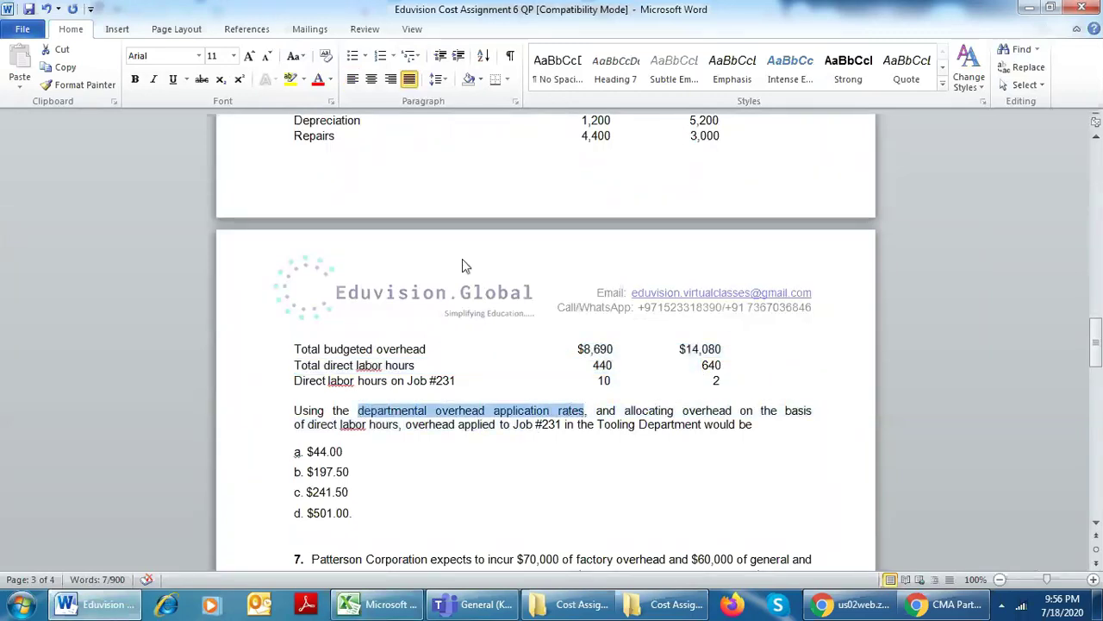
left_click(290, 78)
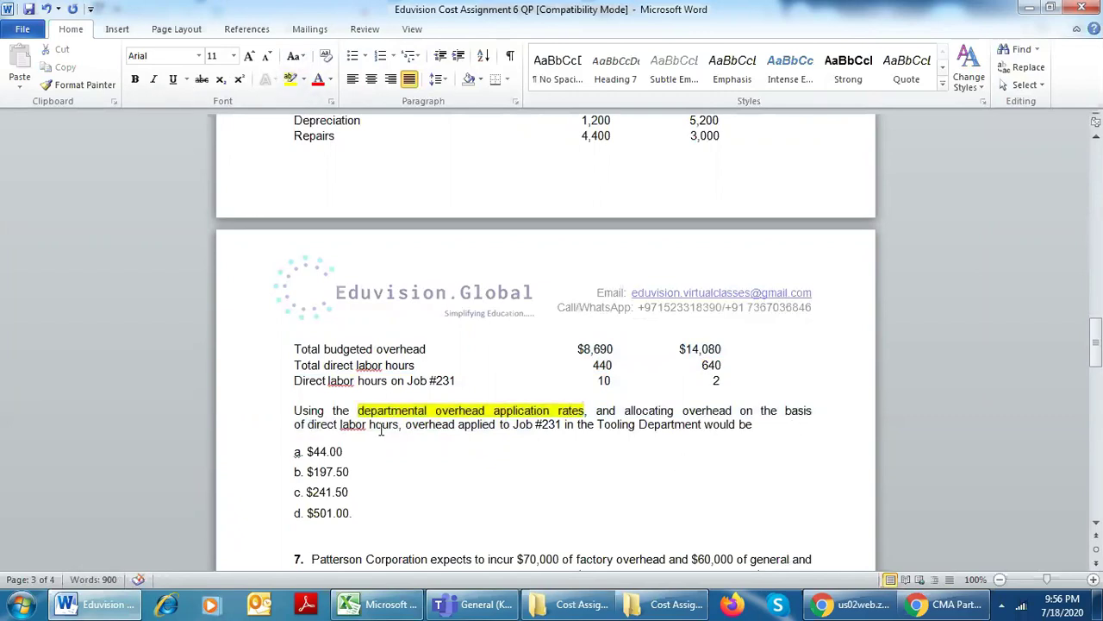
left_click_drag(399, 426, 334, 420)
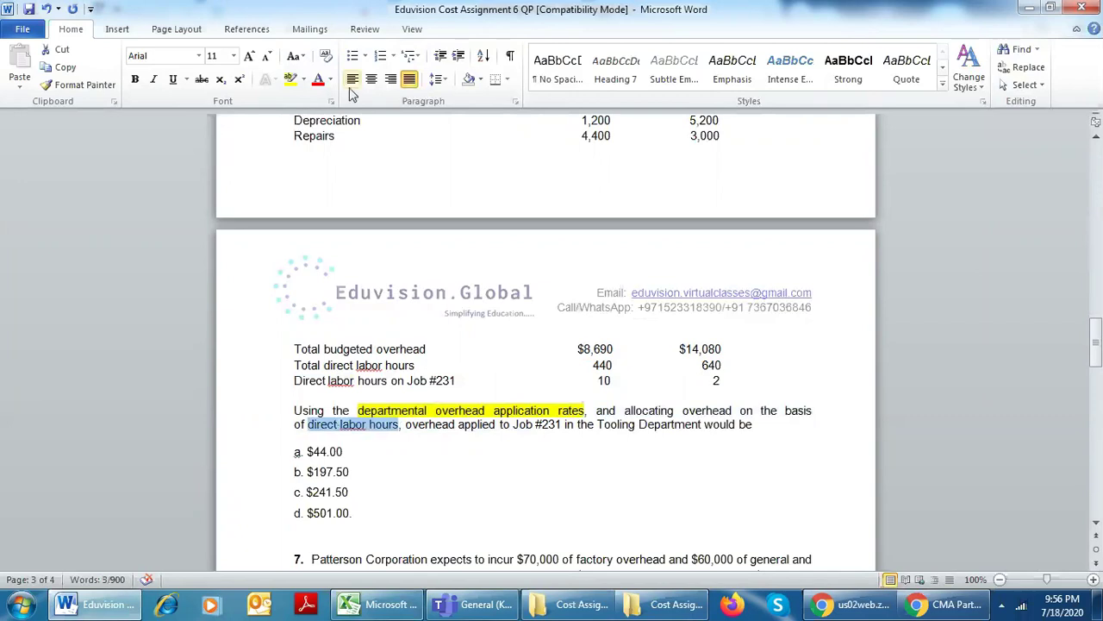
left_click(290, 78)
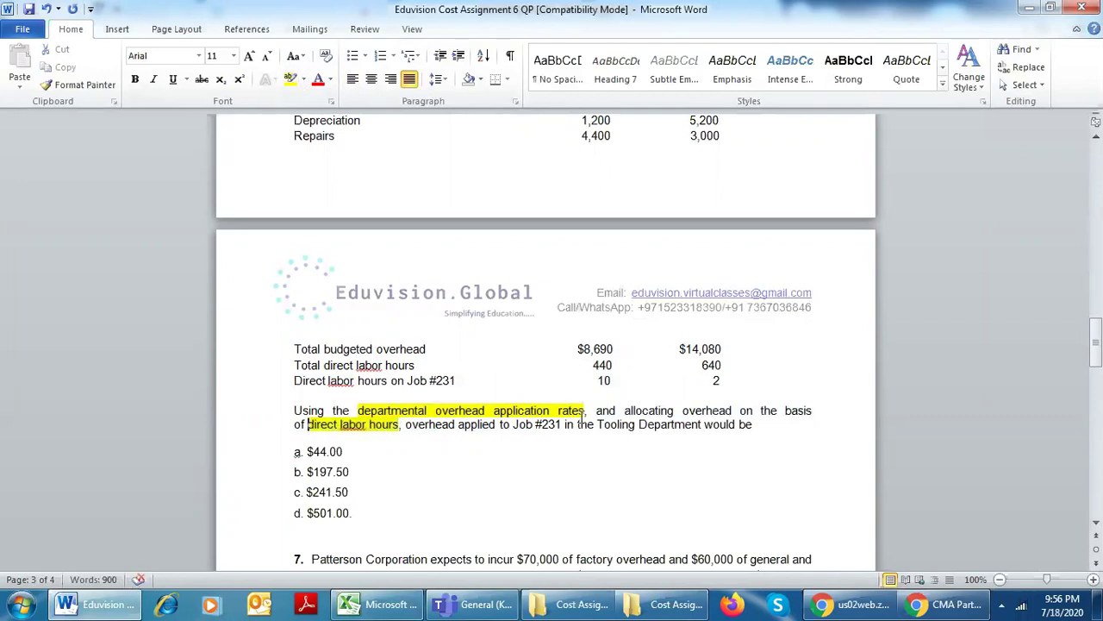
Check question 6's wording on overhead applied to Job #231, the job's direct labor hours and the answer options.
left_click_drag(579, 424, 480, 424)
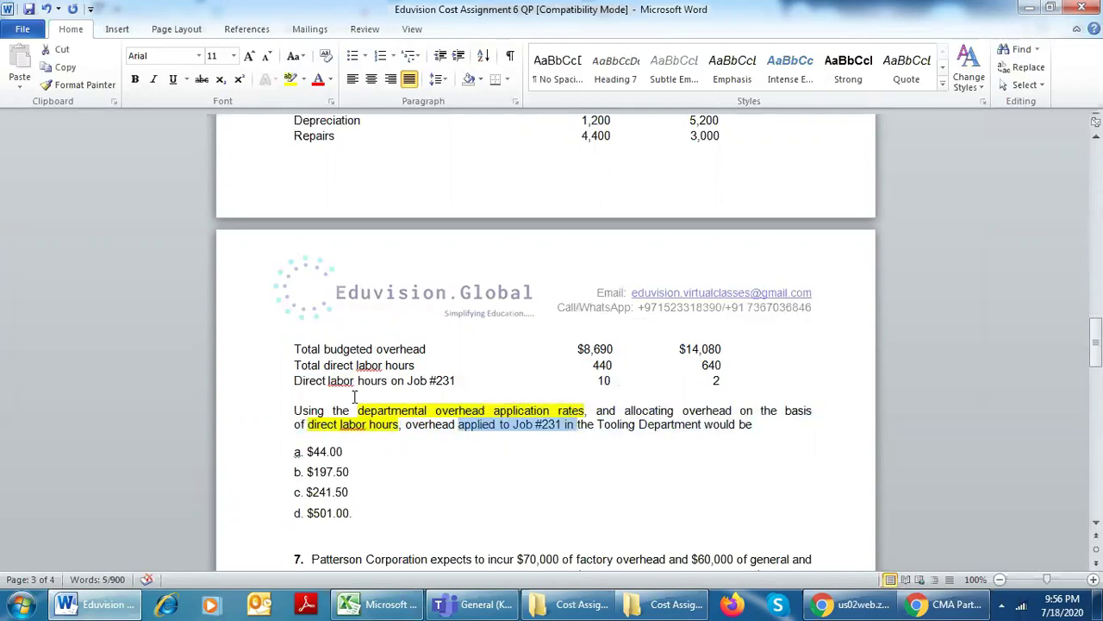
left_click_drag(441, 377, 628, 382)
left_click(591, 474)
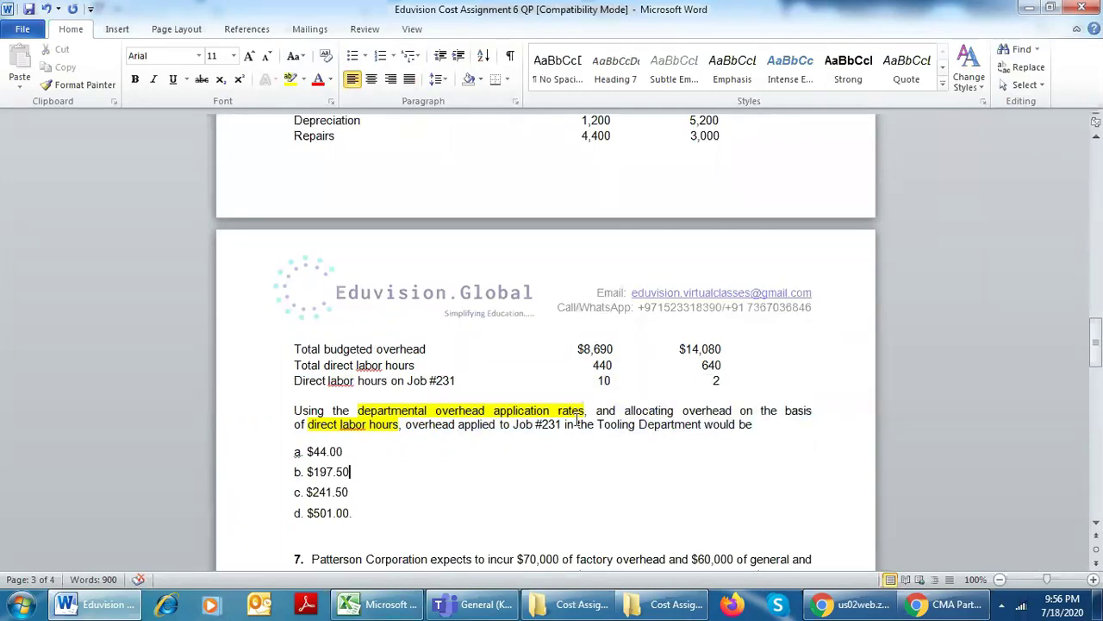
Read question 7 on Patterson Corporation's factory overhead and switch back to the Cost Assignment workbook in Excel.
scroll(577, 413, "down", 1)
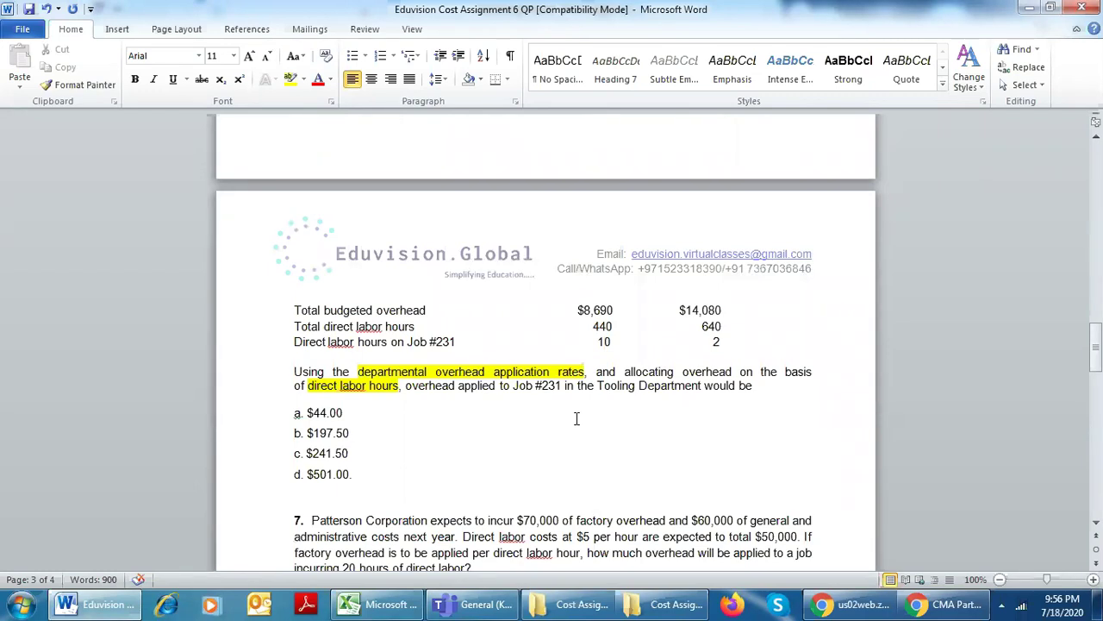
scroll(576, 418, "down", 4)
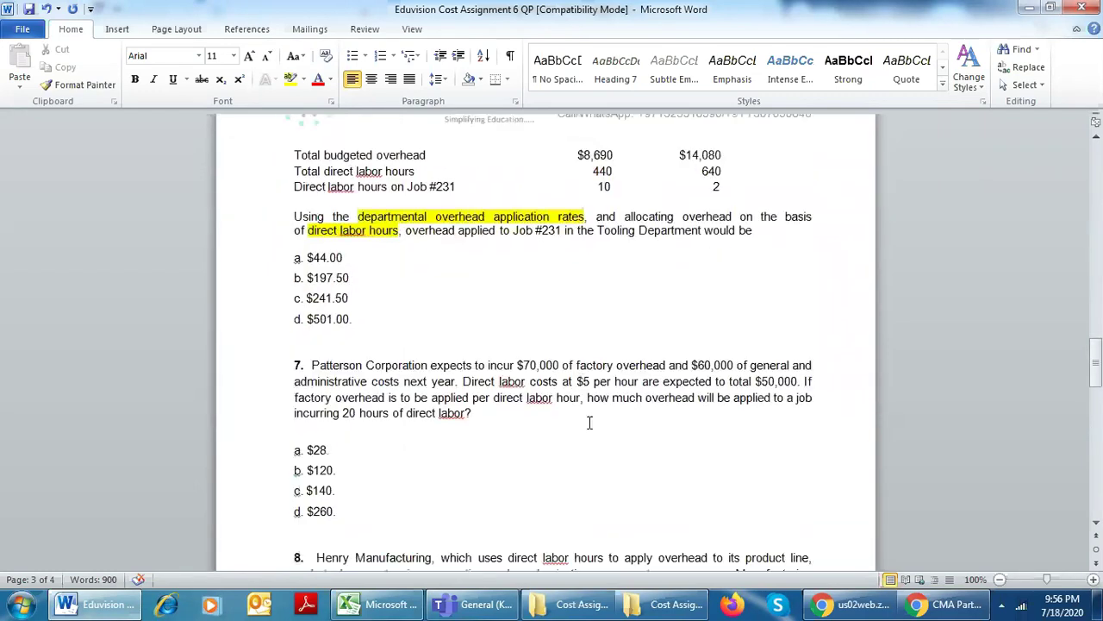
scroll(590, 422, "down", 1)
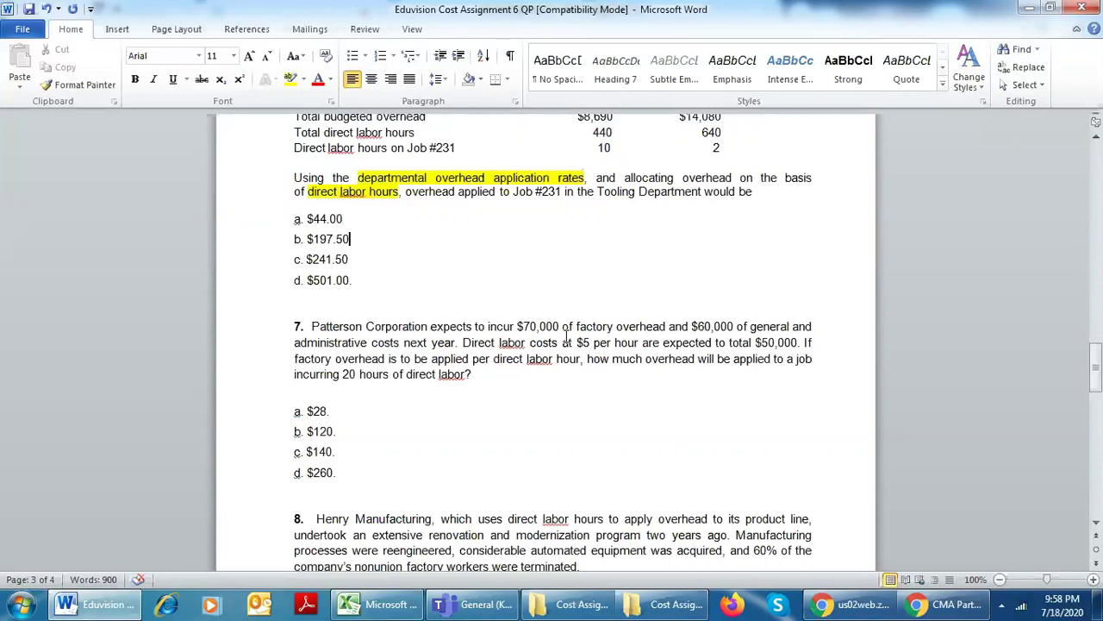
left_click_drag(566, 334, 295, 312)
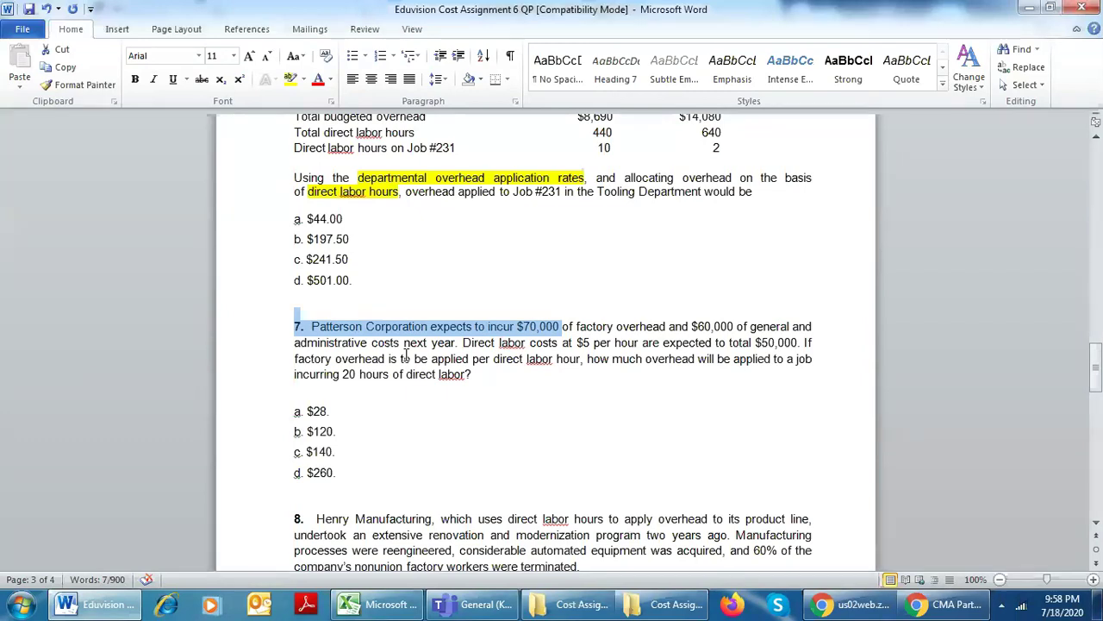
left_click(349, 608)
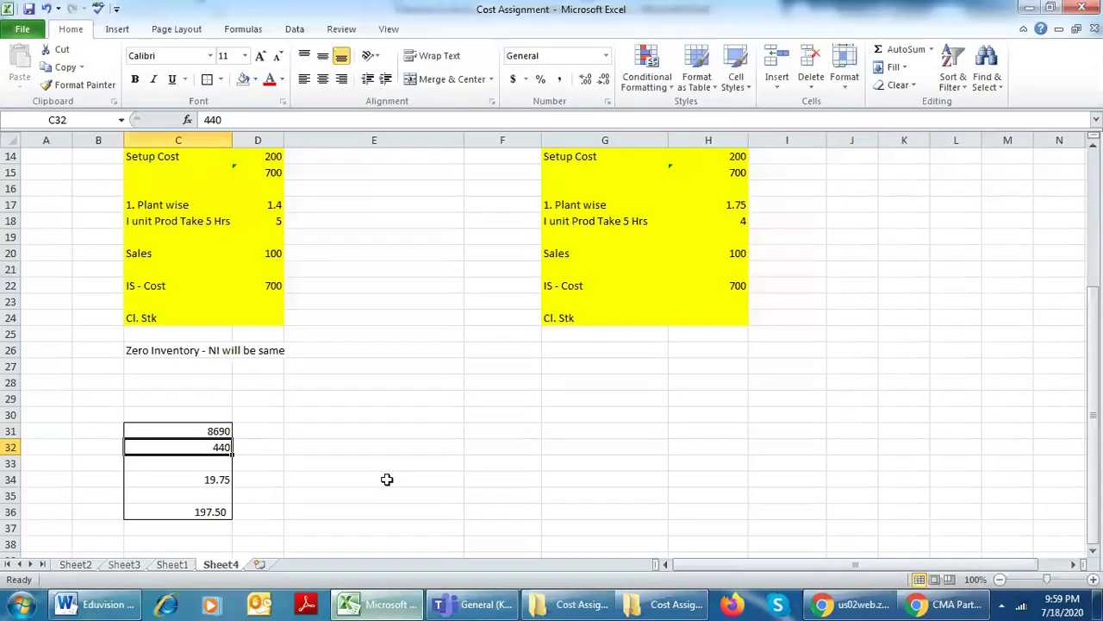